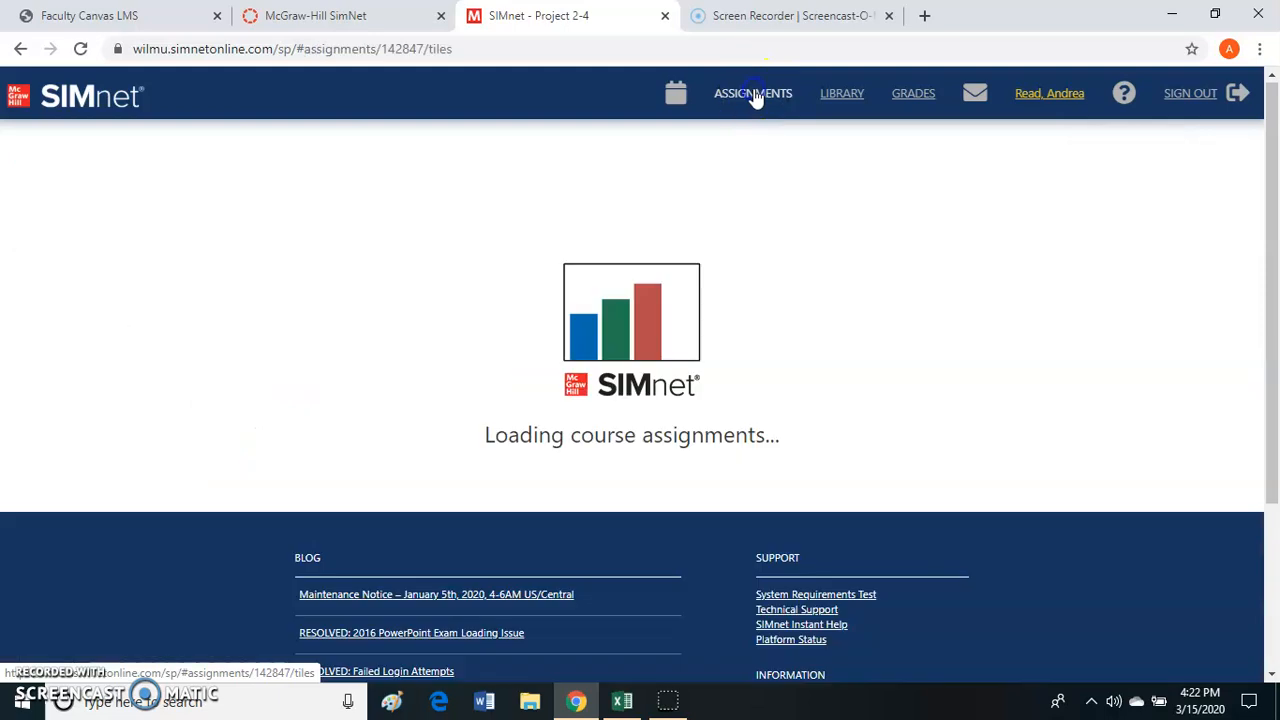
Download the all-Office-versions start file of Project 2-4 from SIMnet and open it in Excel for editing.
click(793, 362)
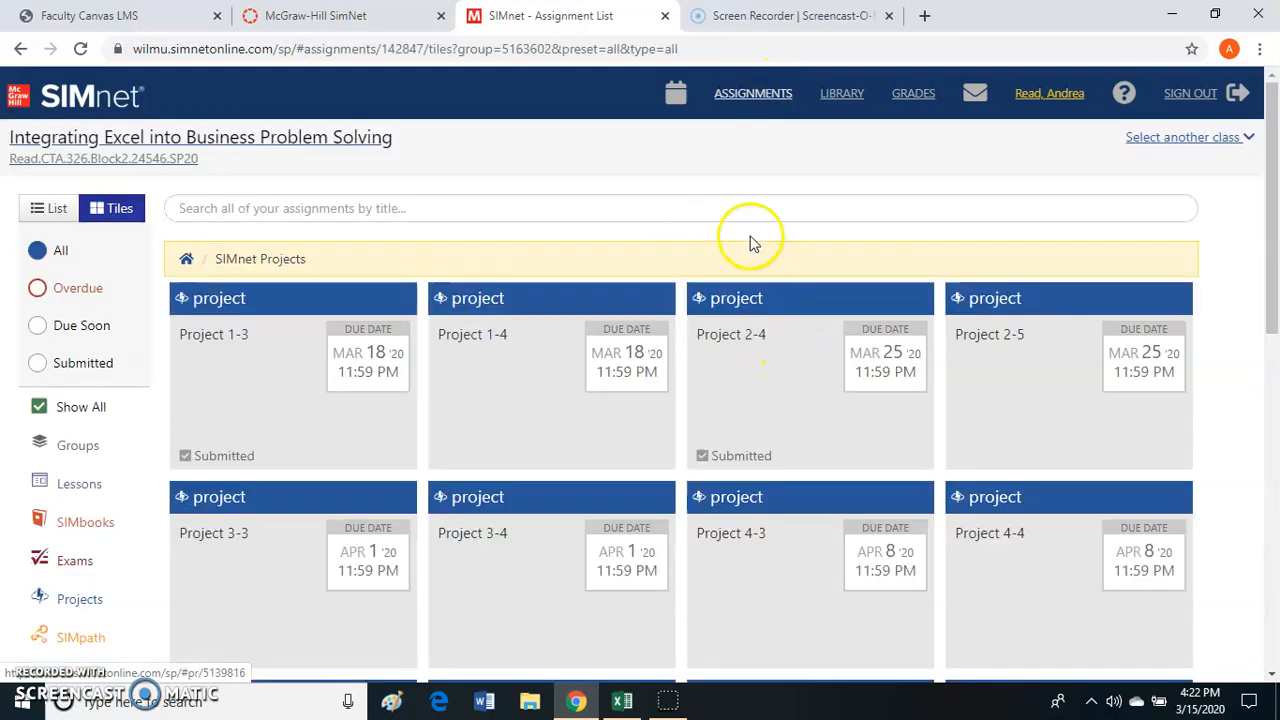
click(731, 348)
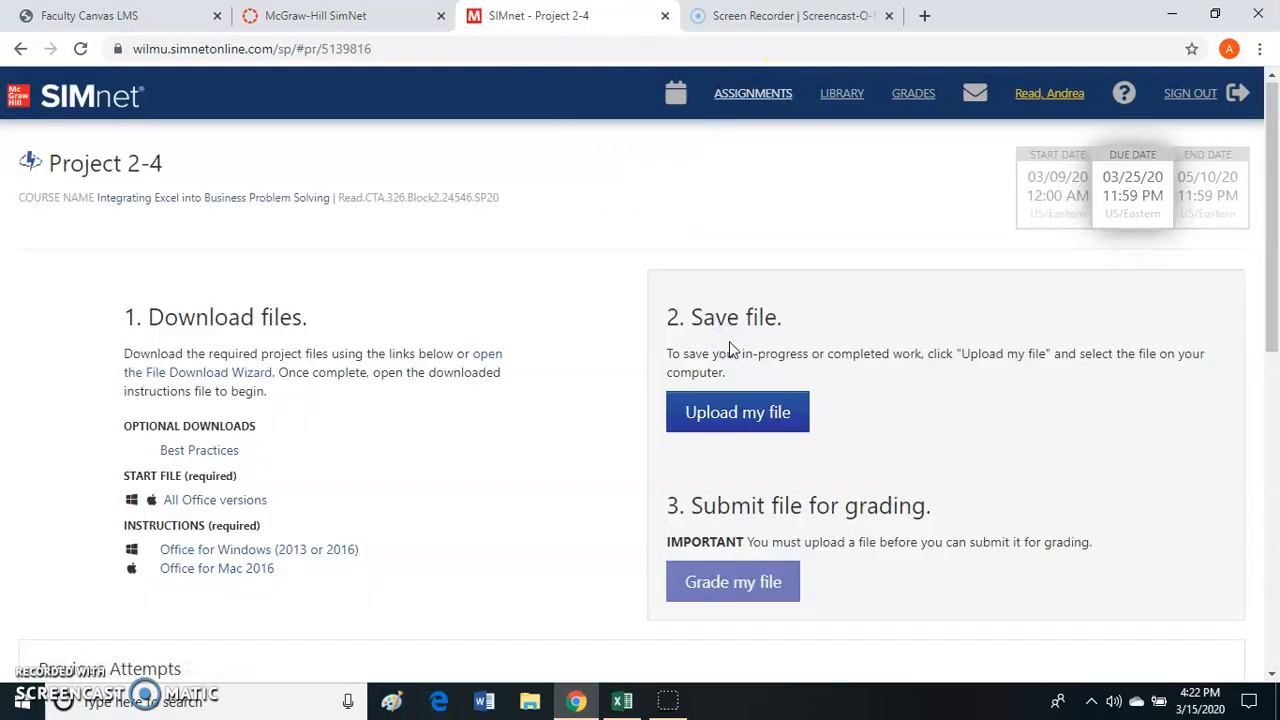
click(260, 510)
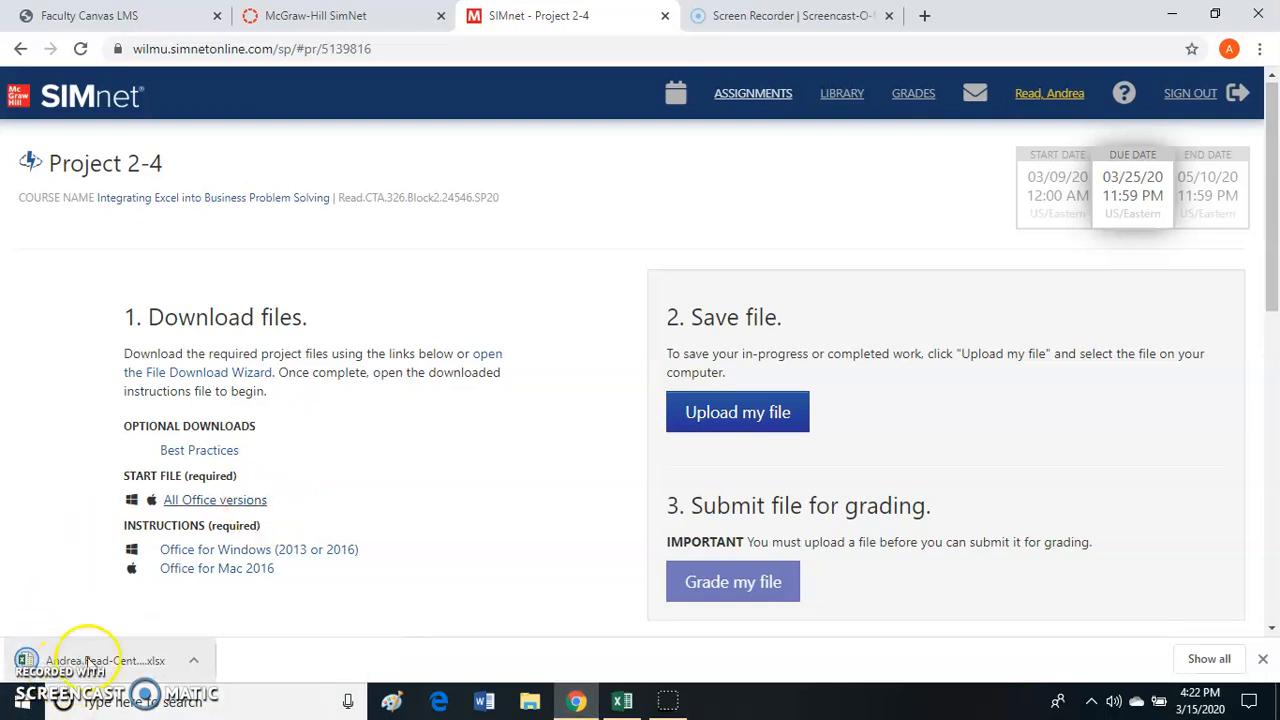
click(100, 661)
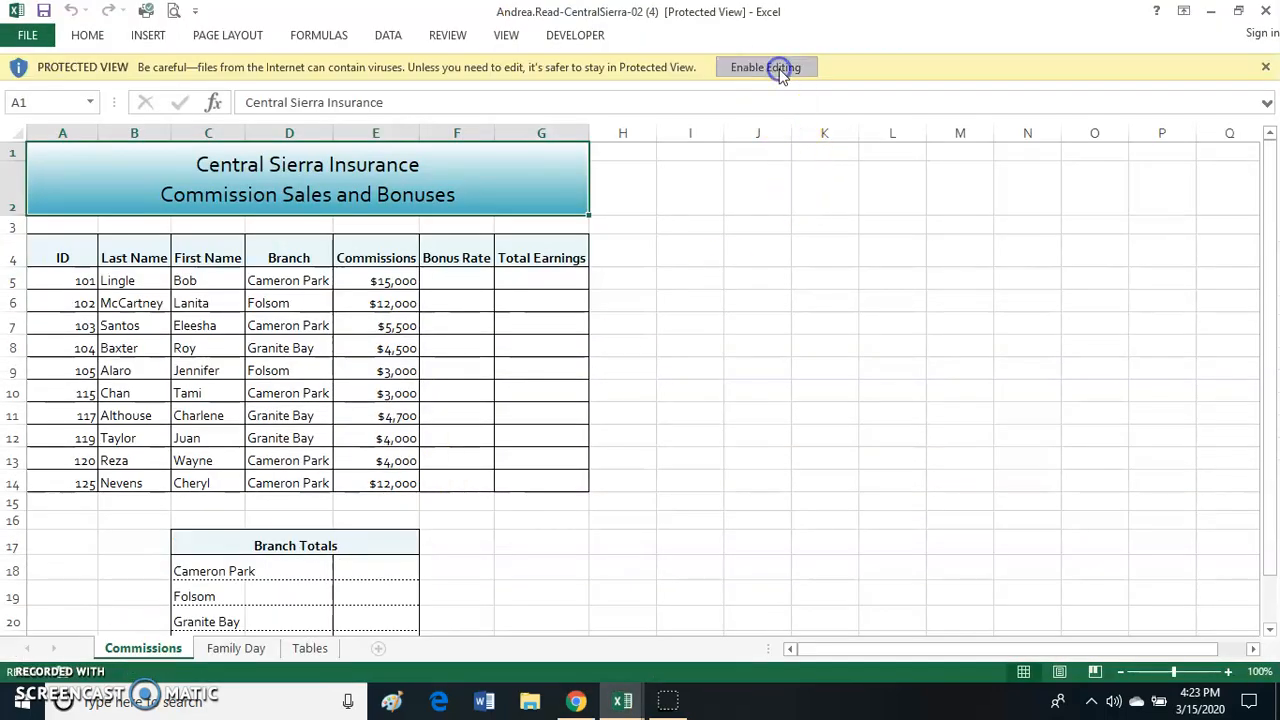
click(772, 67)
click(27, 38)
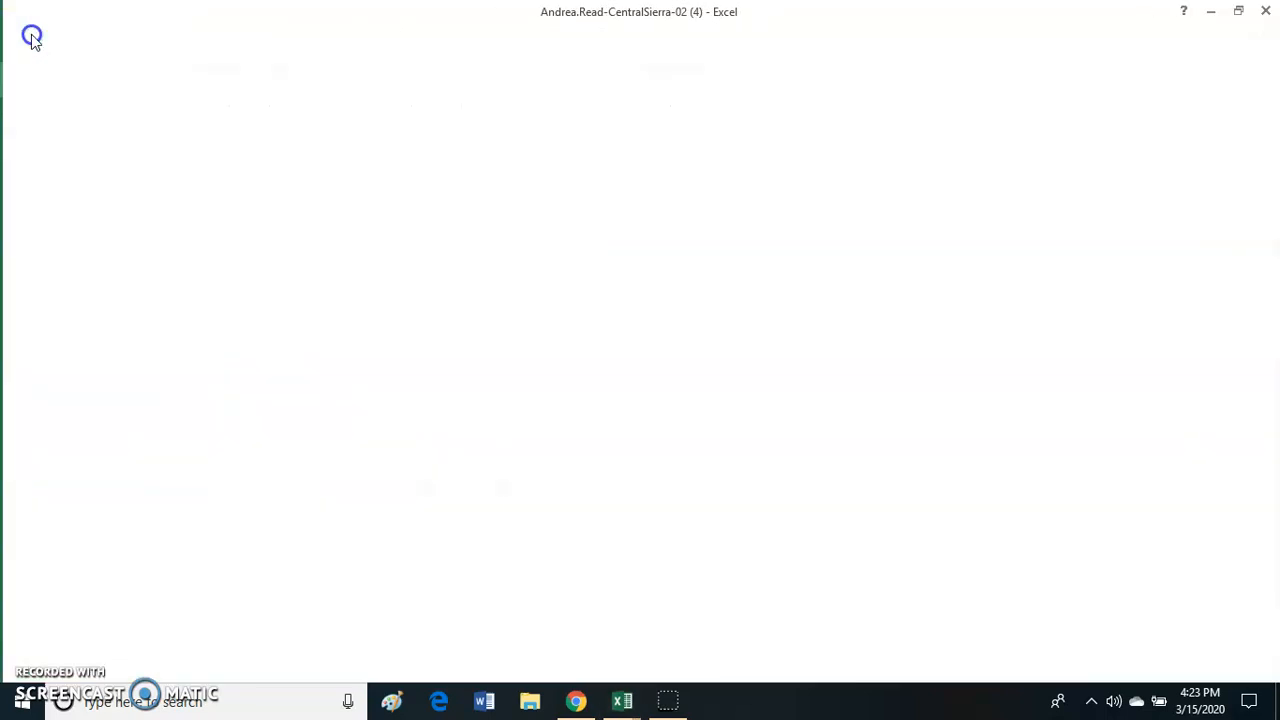
click(45, 236)
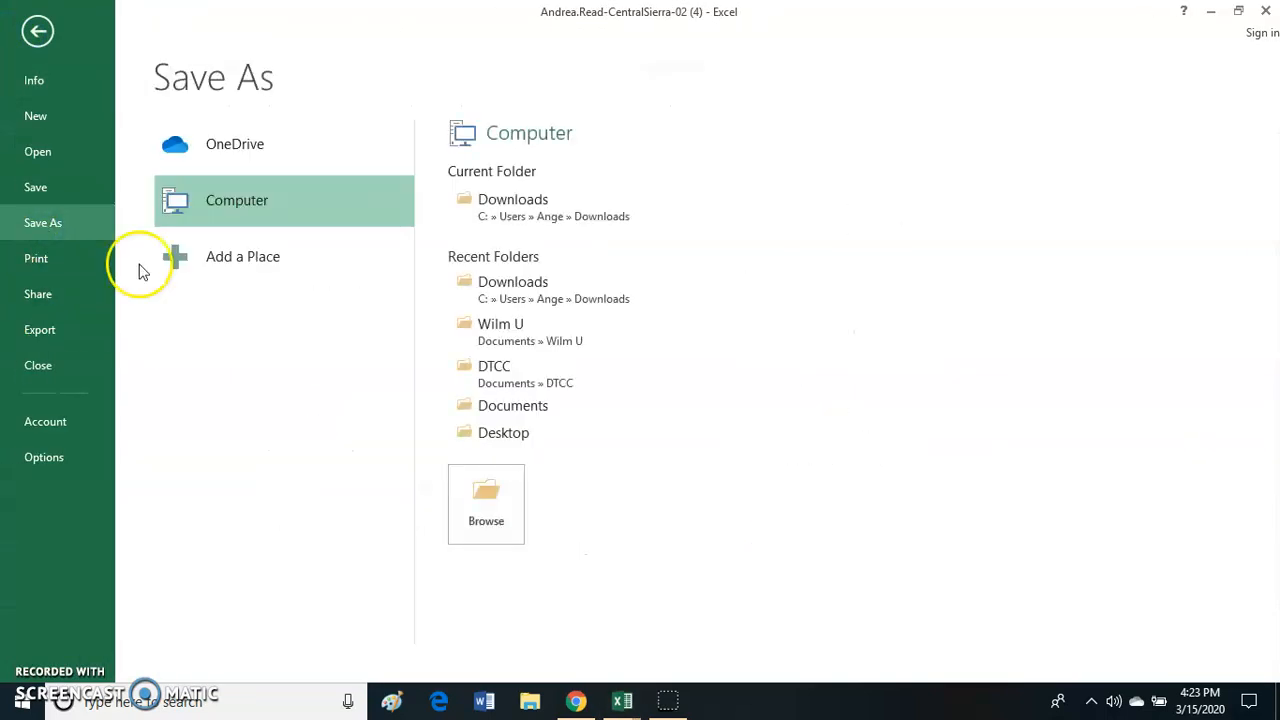
click(480, 502)
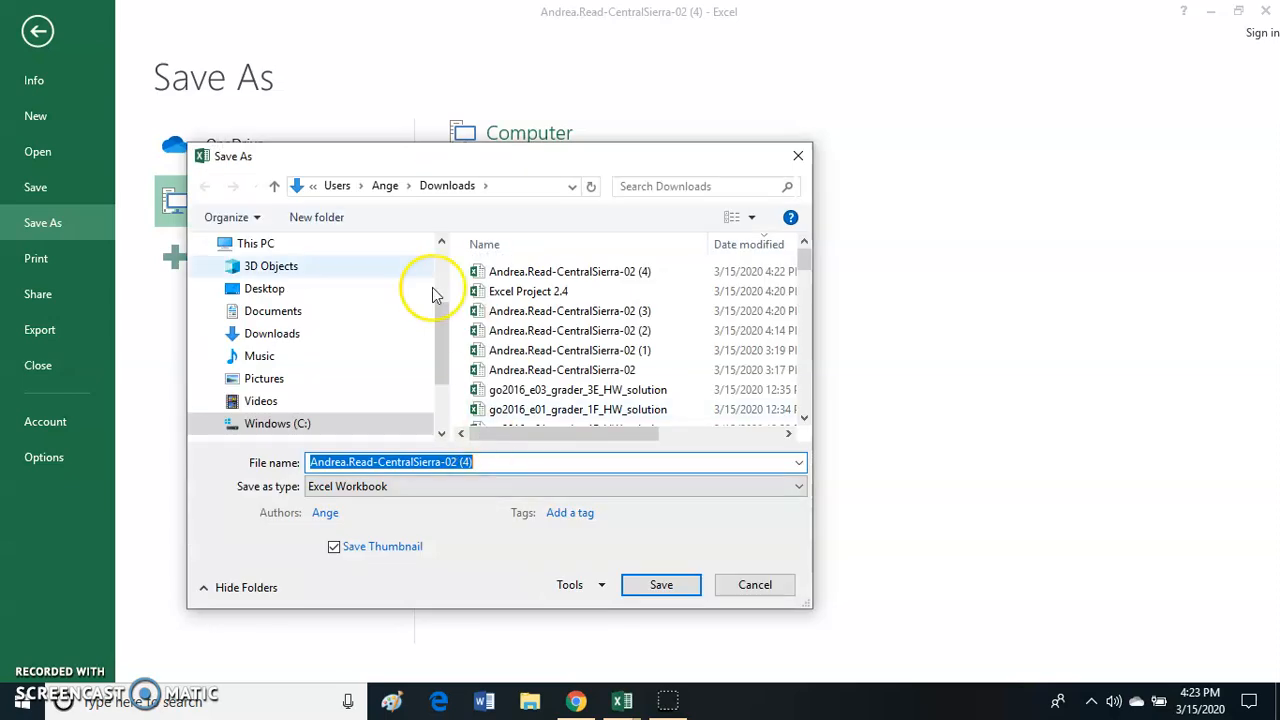
click(284, 340)
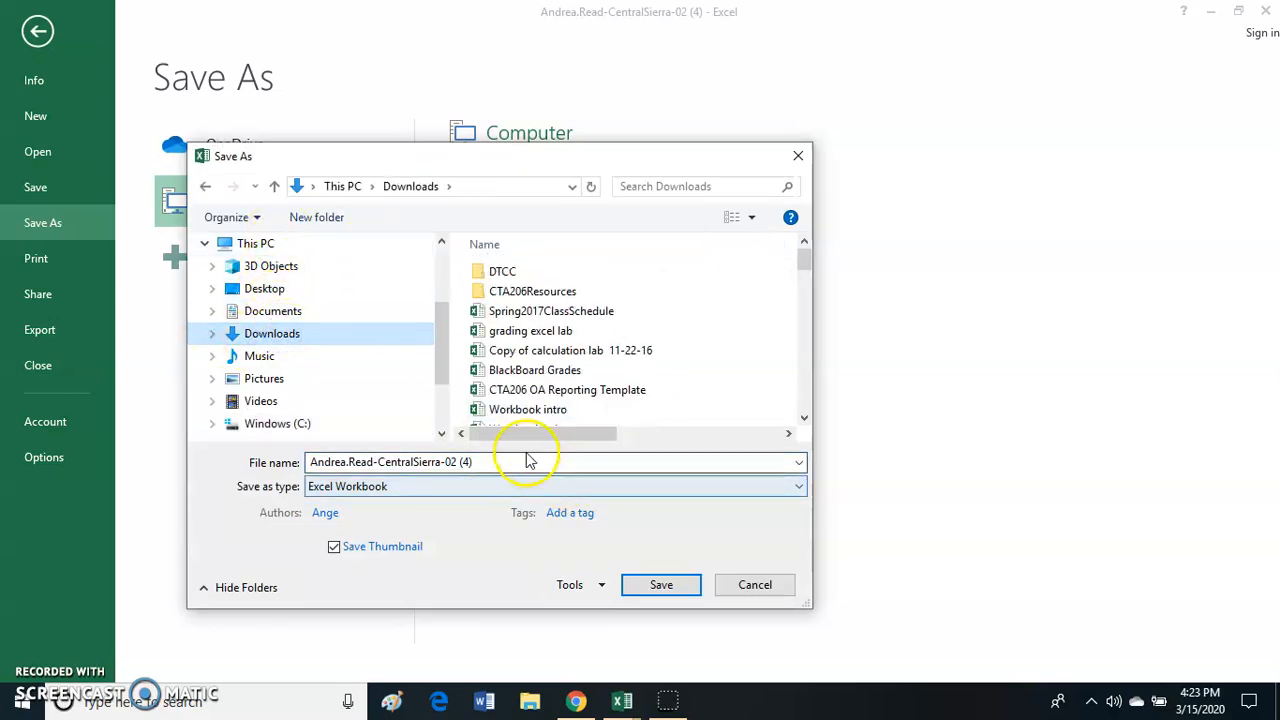
click(248, 455)
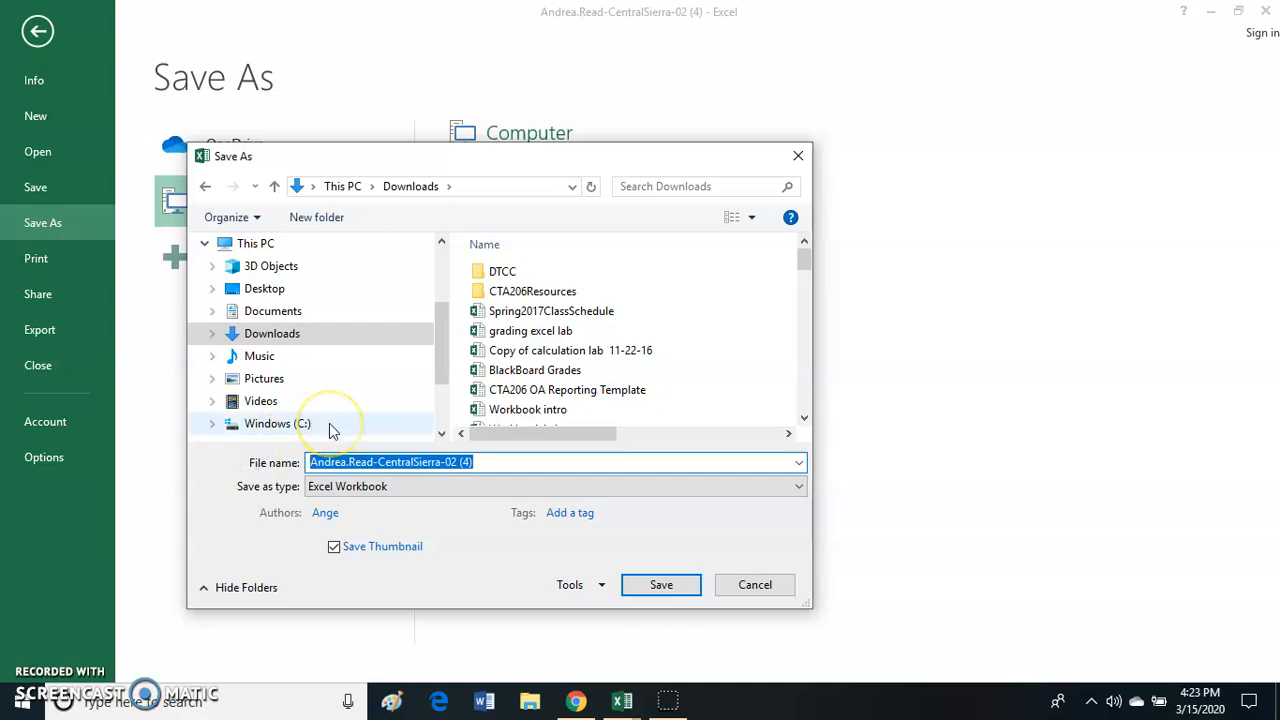
text(Excel )
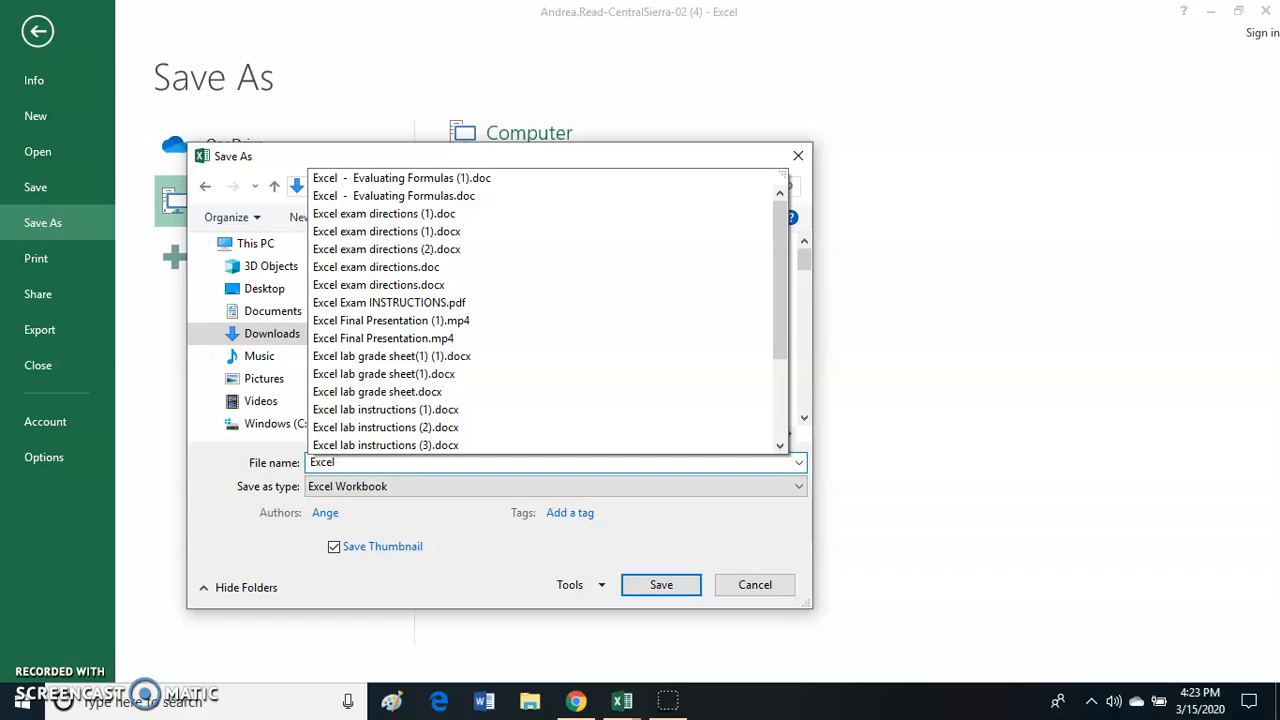
text(Project 2.4)
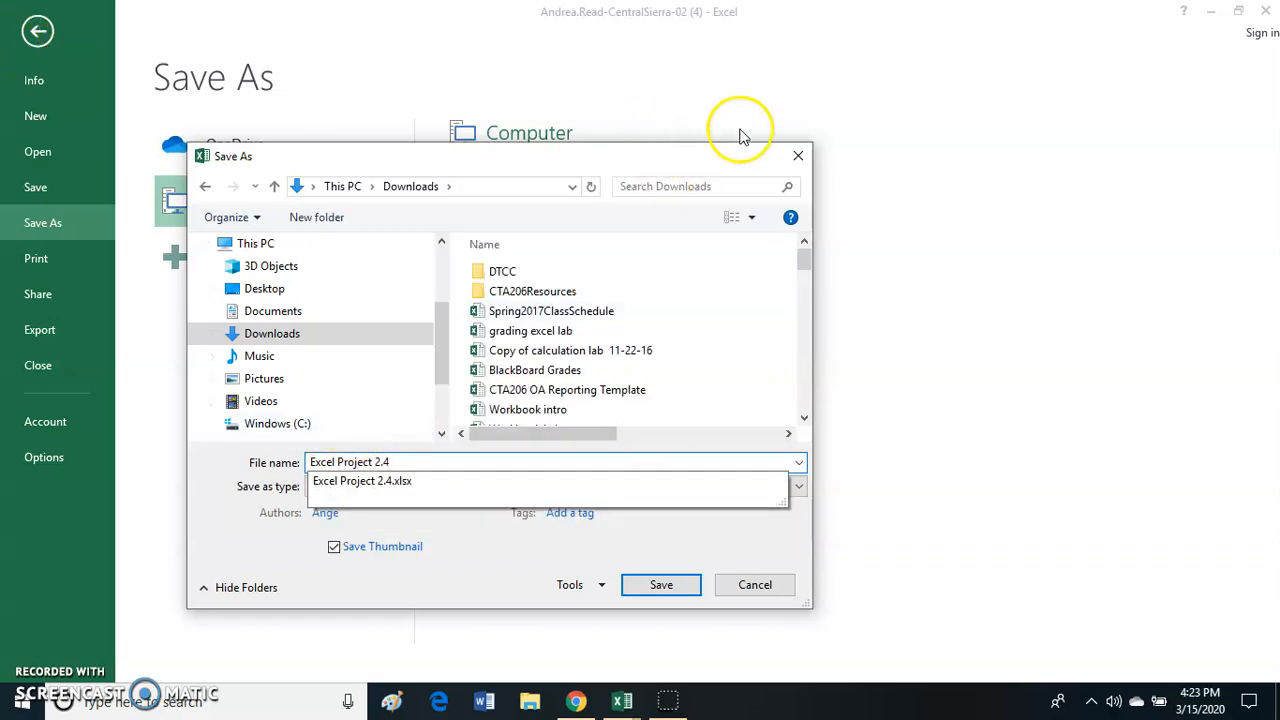
click(797, 156)
click(37, 31)
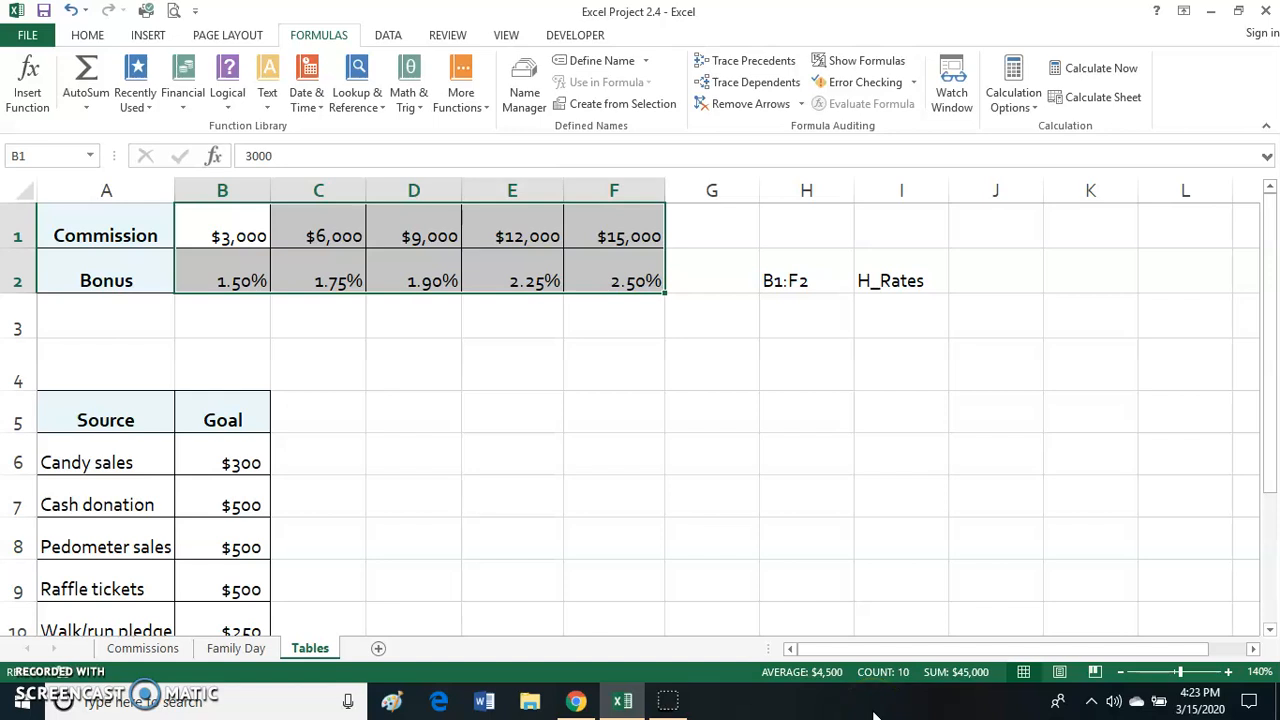
Define the name H_Rates for the commission and bonus range B1:F2 on the Tables sheet.
click(870, 456)
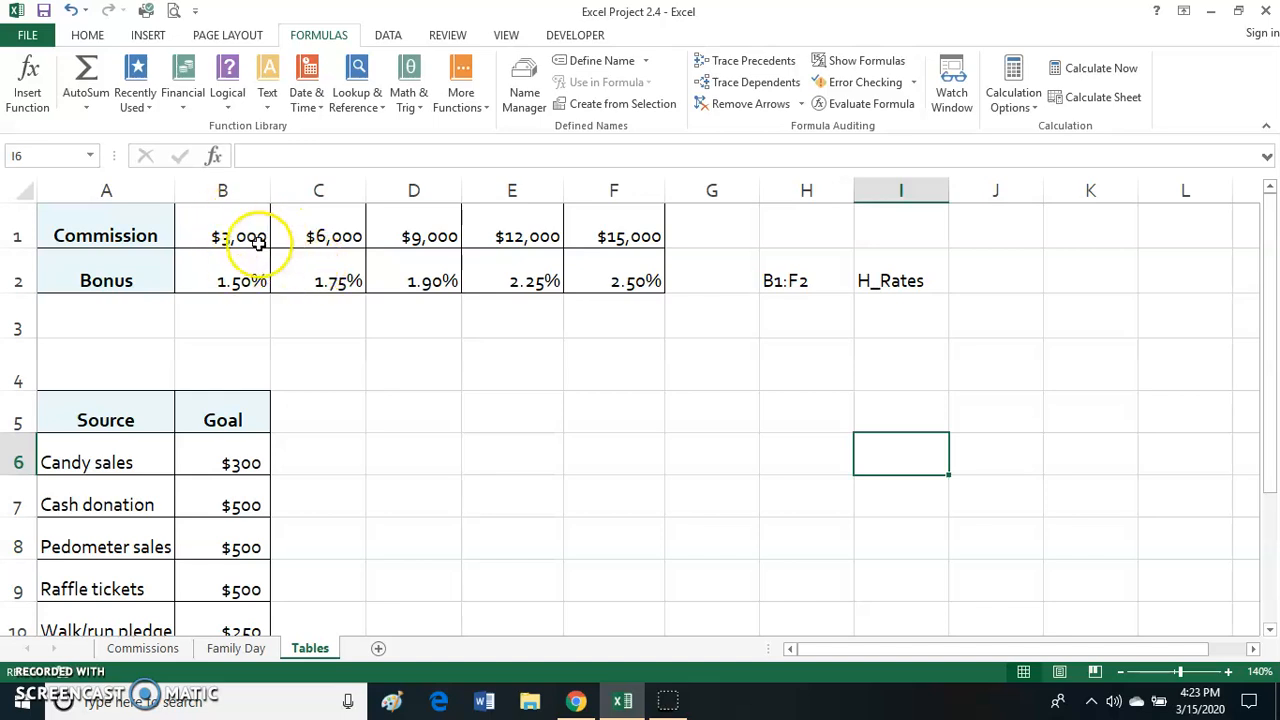
click(216, 236)
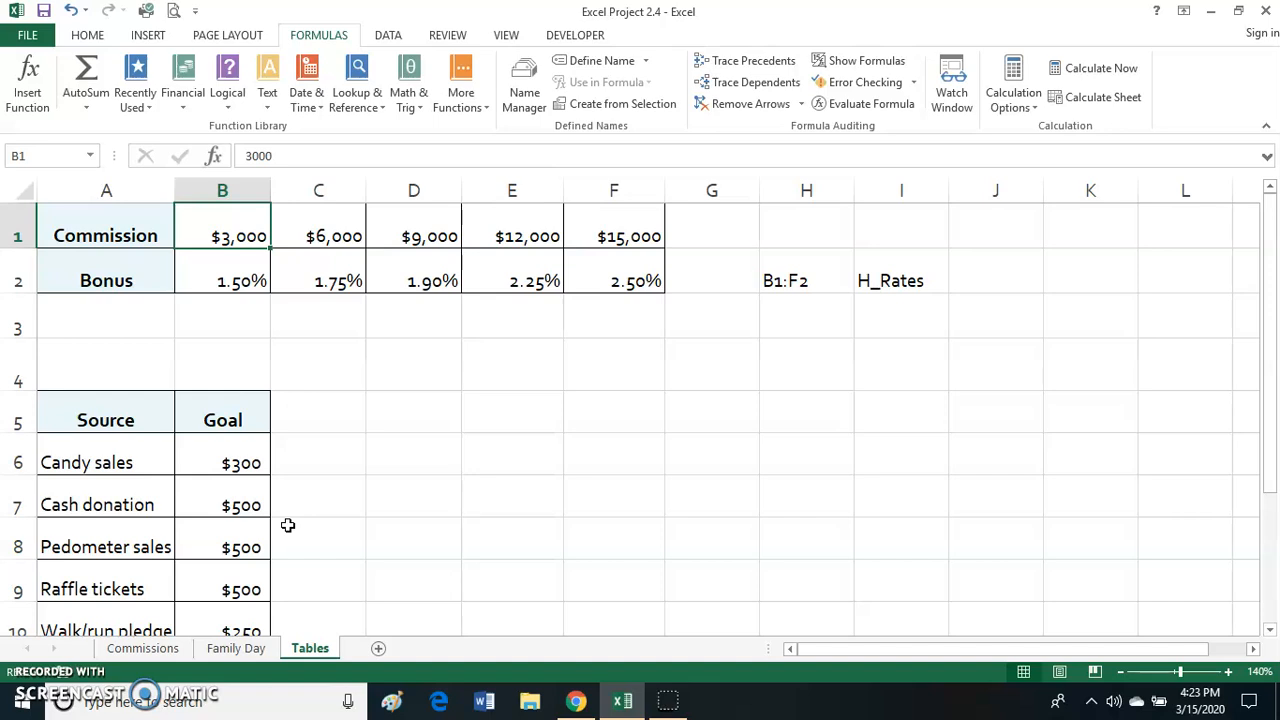
drag(223, 237, 618, 273)
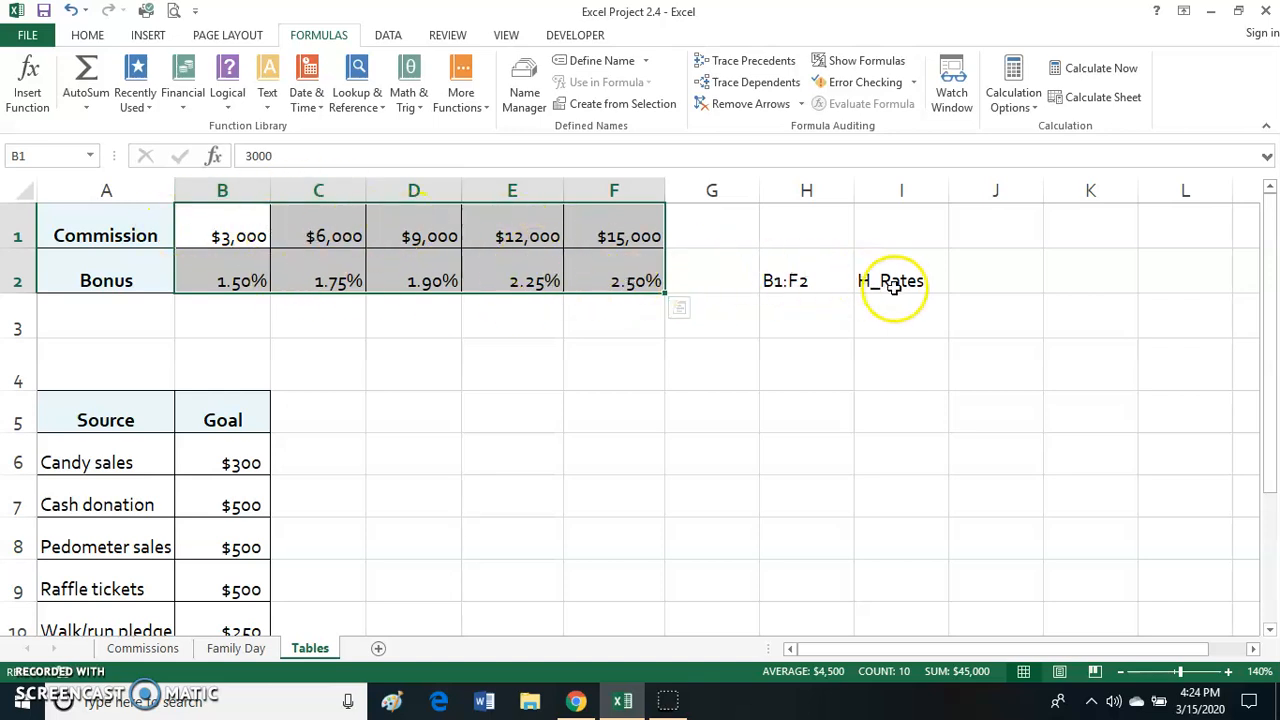
click(318, 420)
drag(223, 228, 643, 280)
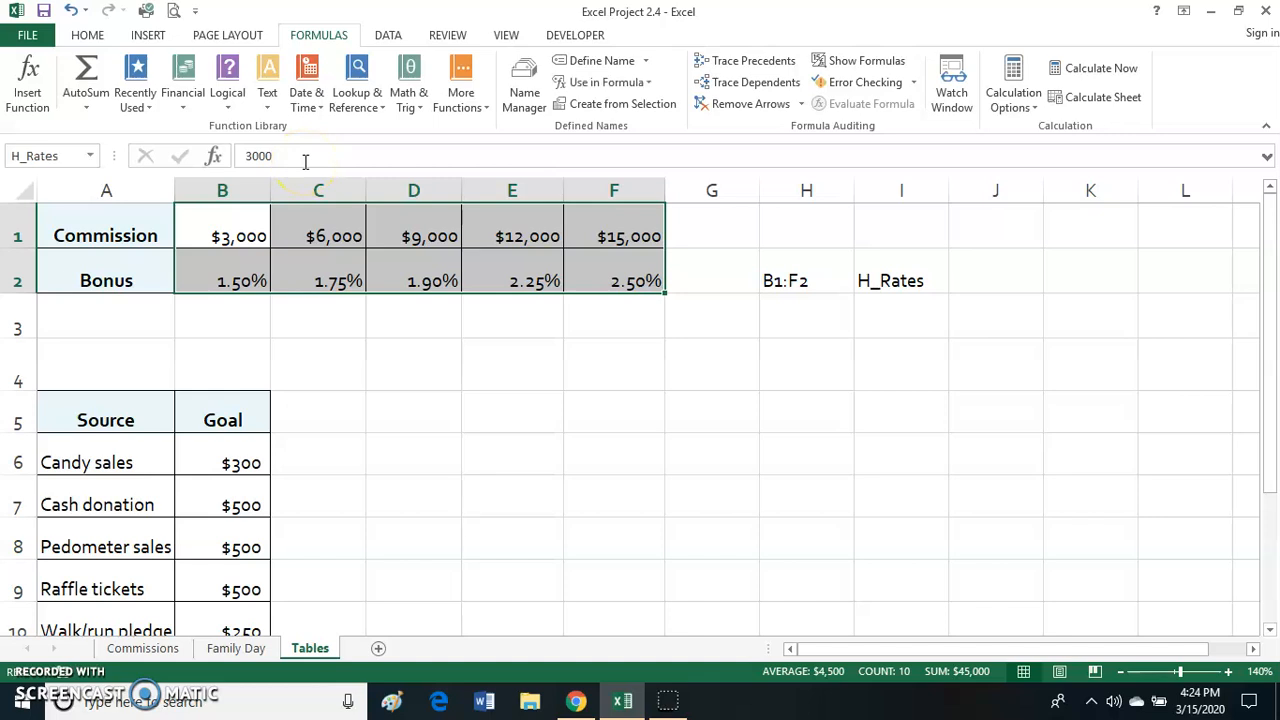
Reselect B1:F2 to check its range name, and clear the notes in H2:I2.
click(437, 443)
drag(262, 216, 620, 268)
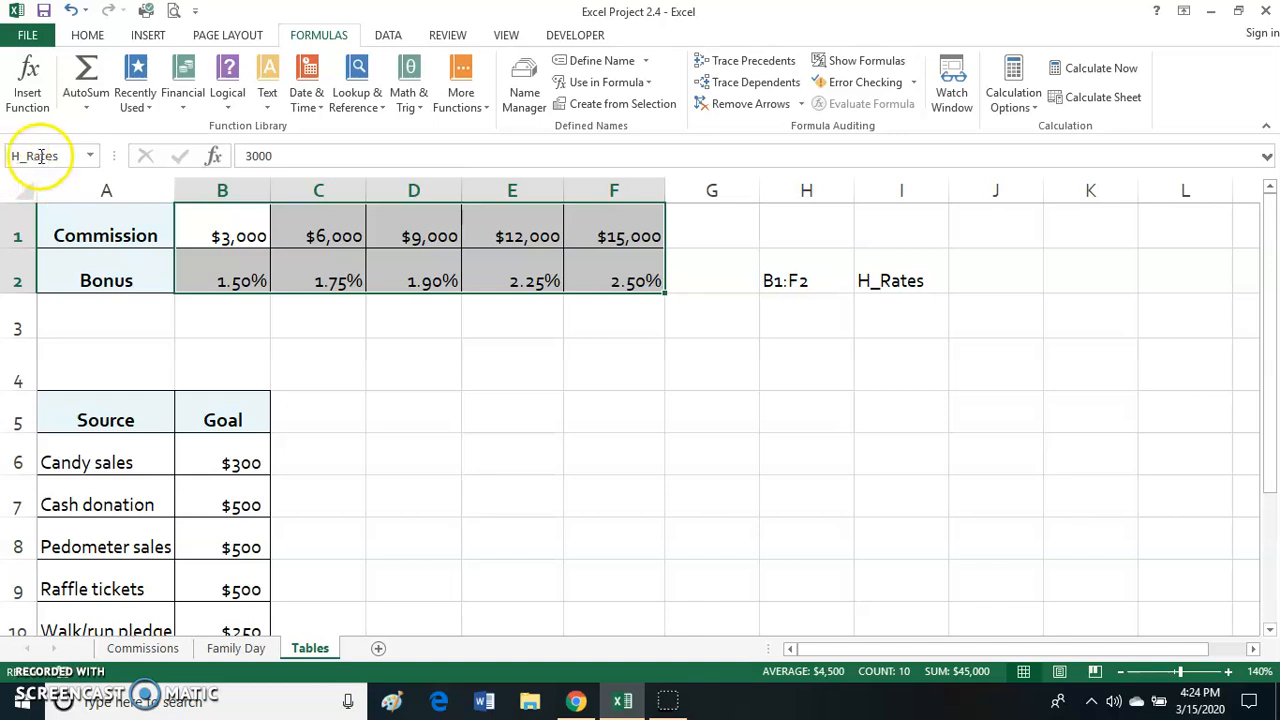
drag(769, 281, 927, 284)
key(Delete)
Create names for the goal amounts in B6:B10 from the left column of the selection A6:B10.
scroll(746, 497, down, 2)
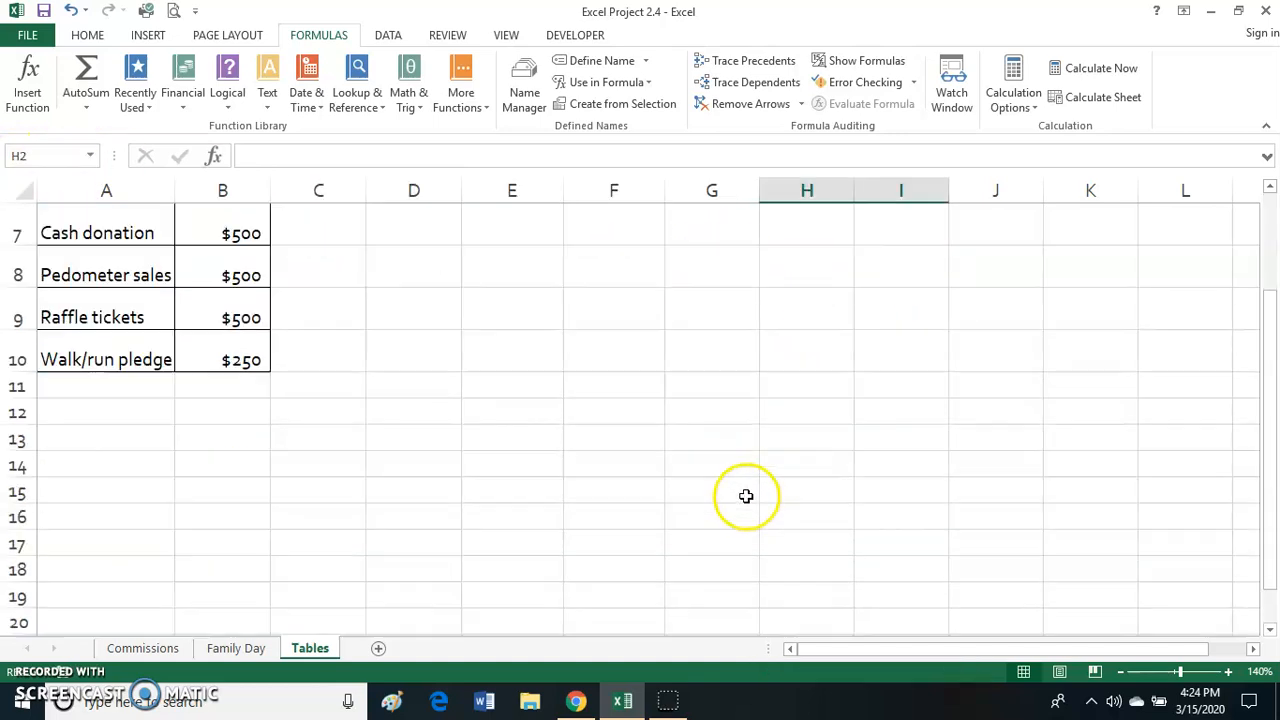
scroll(747, 496, up, 1)
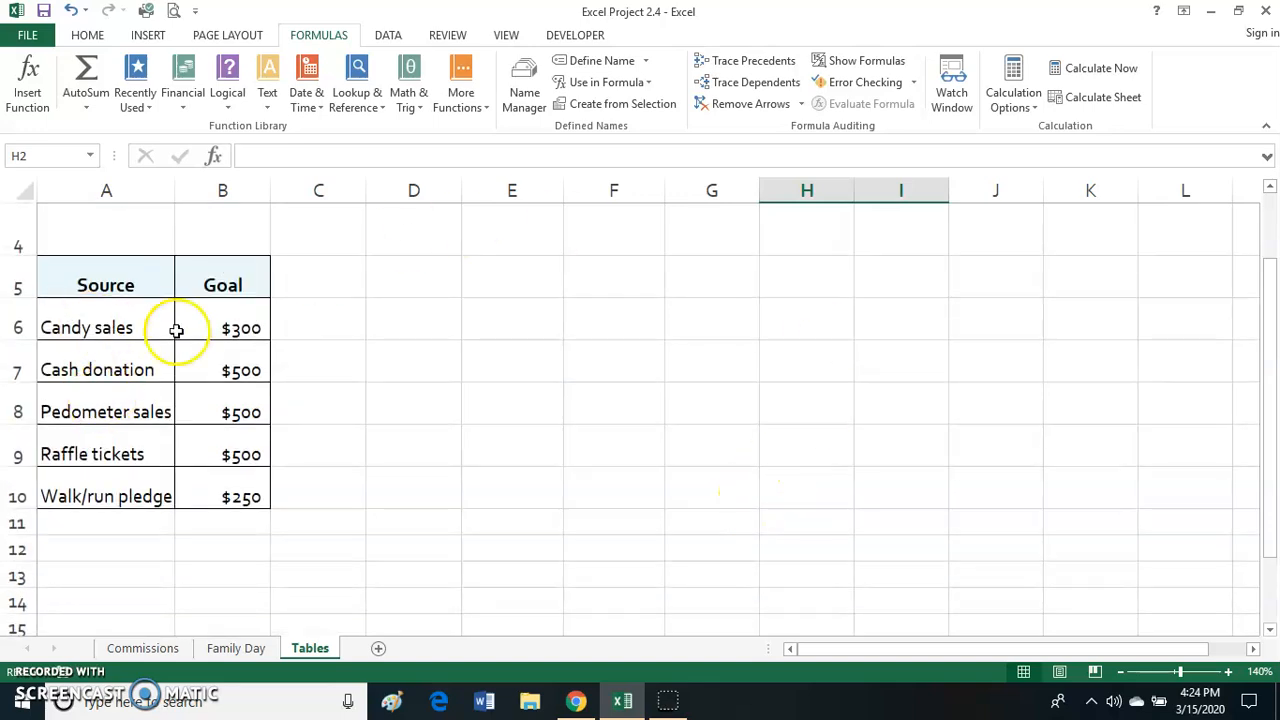
click(206, 319)
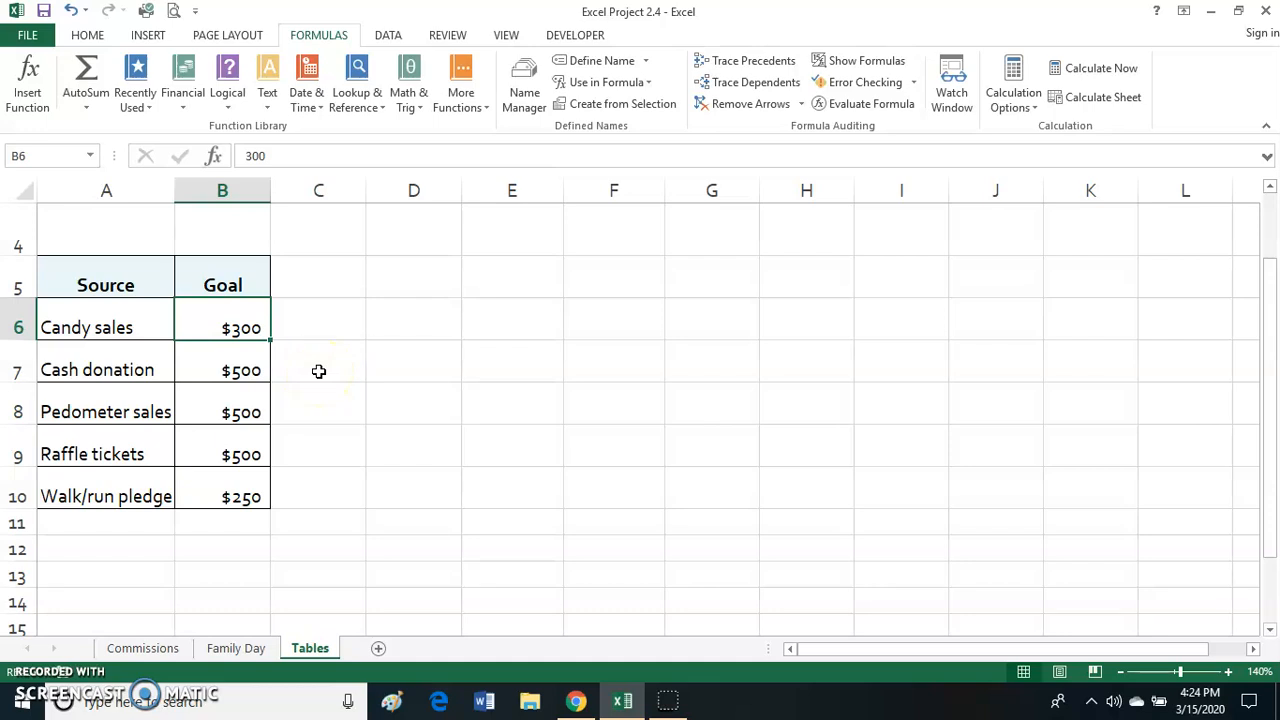
drag(90, 325, 240, 493)
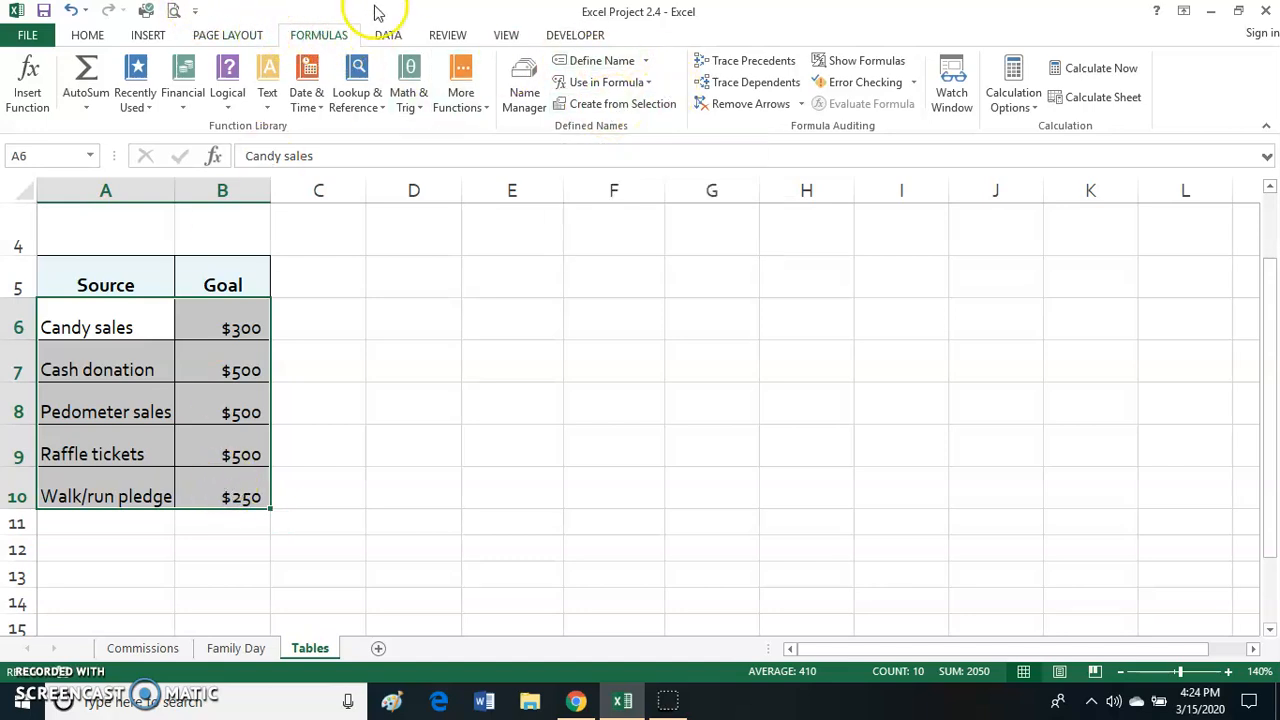
click(597, 108)
drag(927, 176, 481, 246)
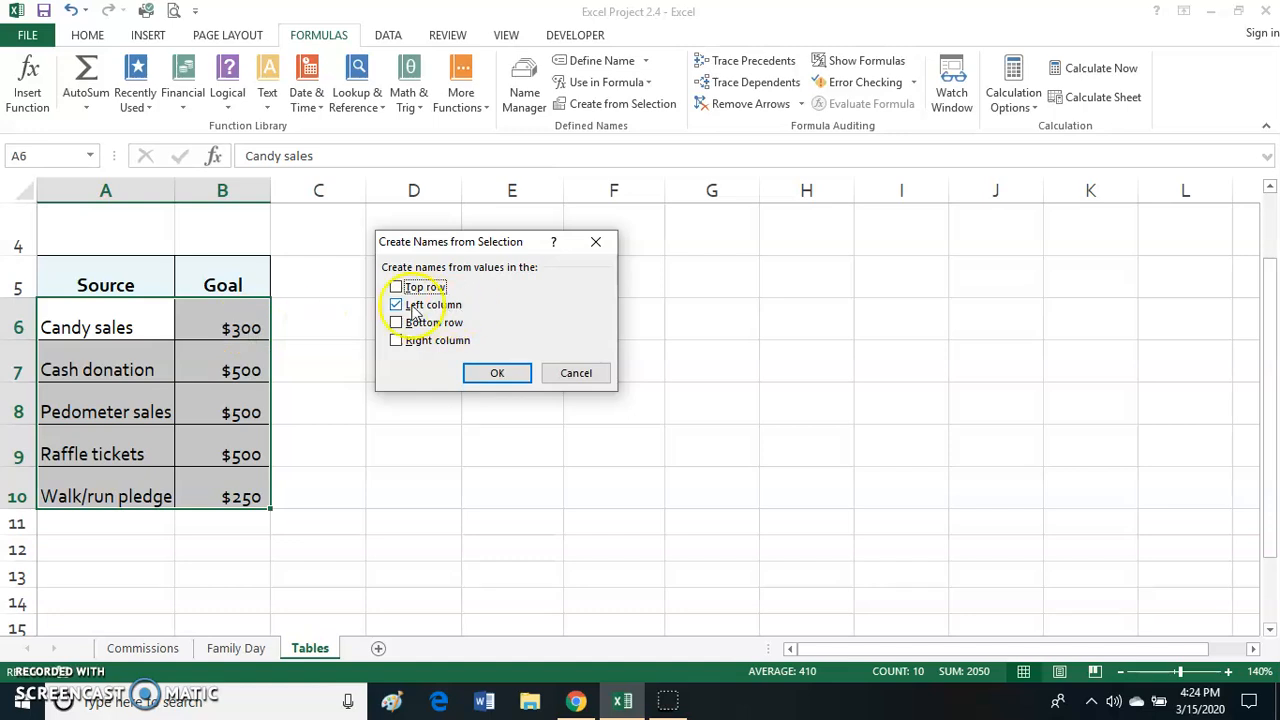
click(498, 373)
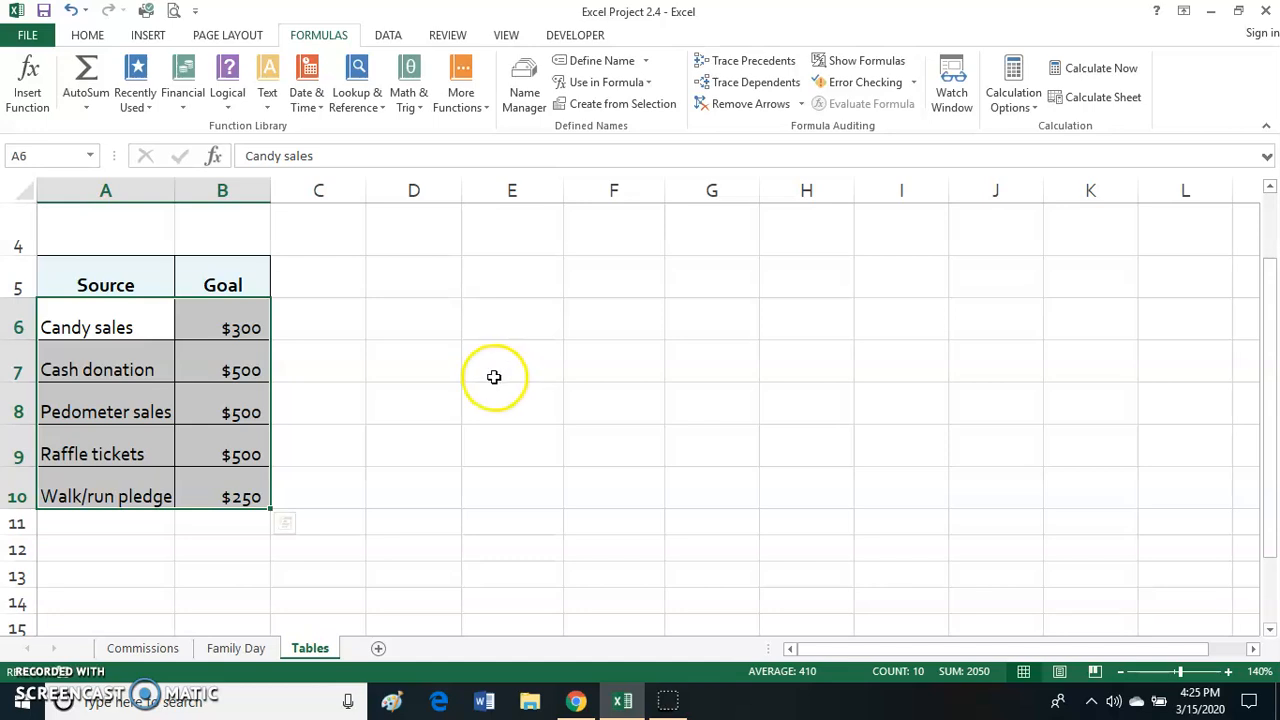
Review the defined names and their cell references in the Name Manager, checking H_Rates and Candy_sales.
click(450, 366)
scroll(488, 350, up, 3)
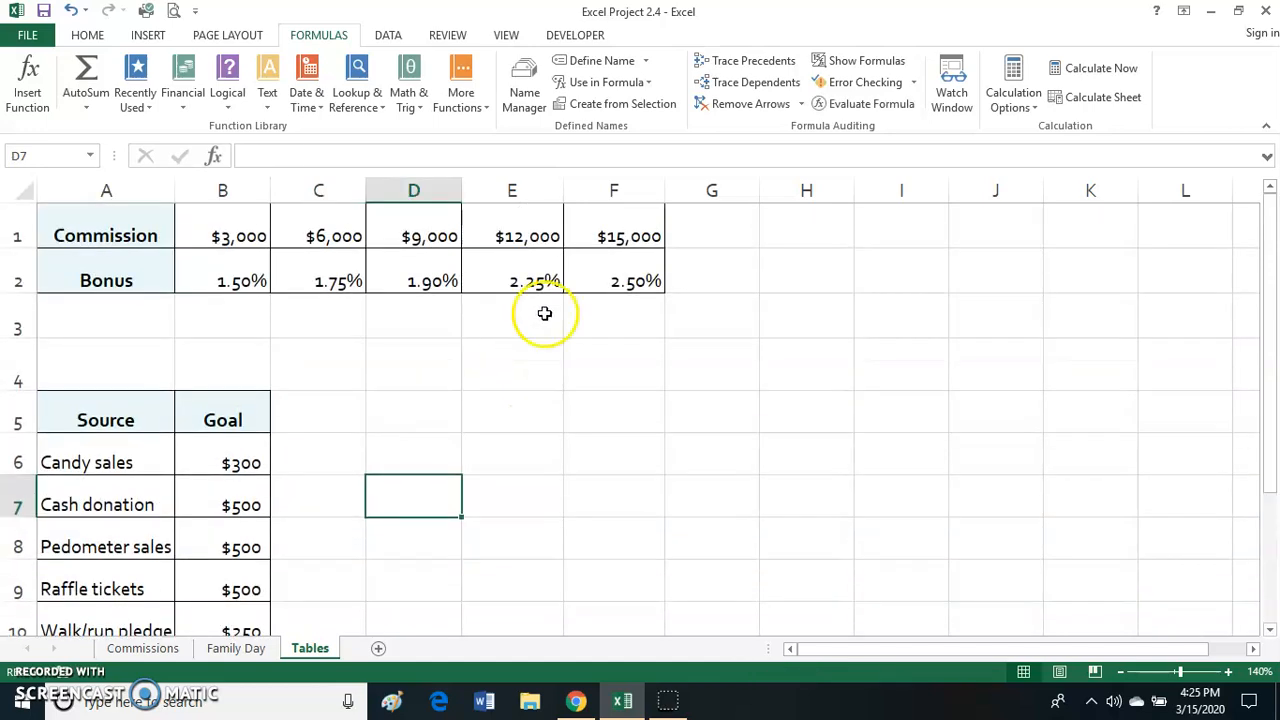
click(530, 116)
drag(520, 135, 829, 171)
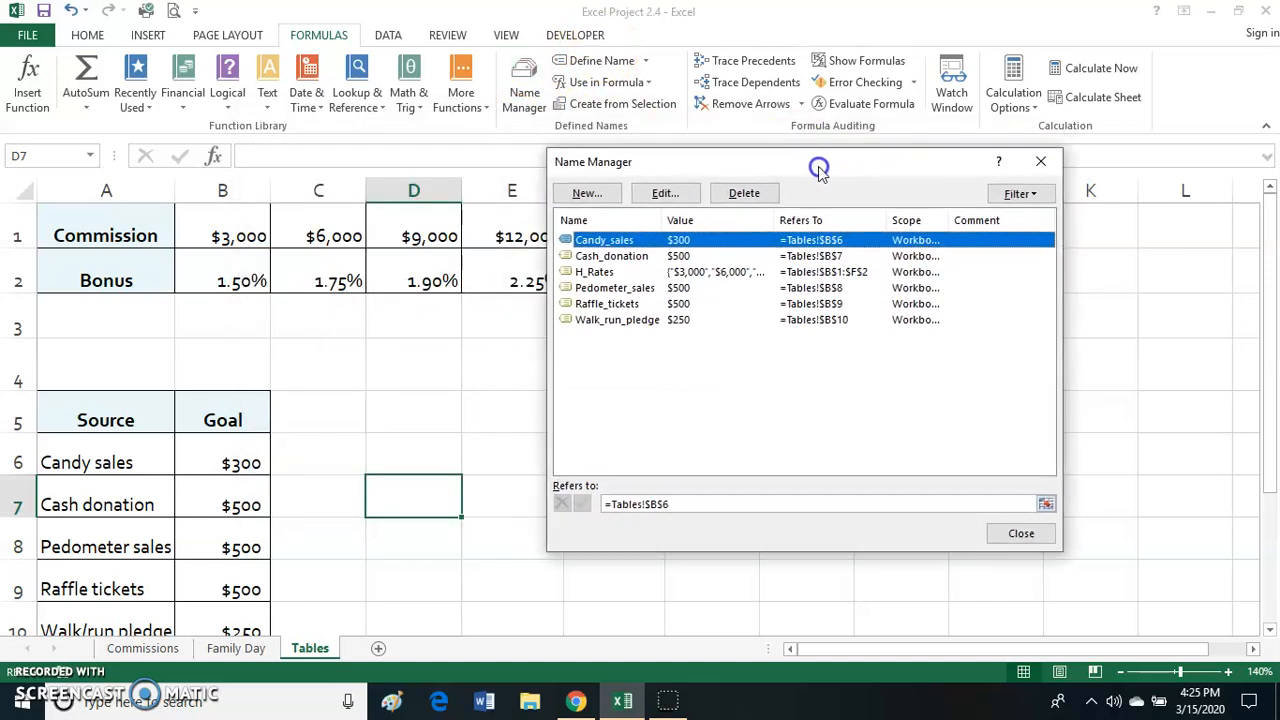
click(586, 272)
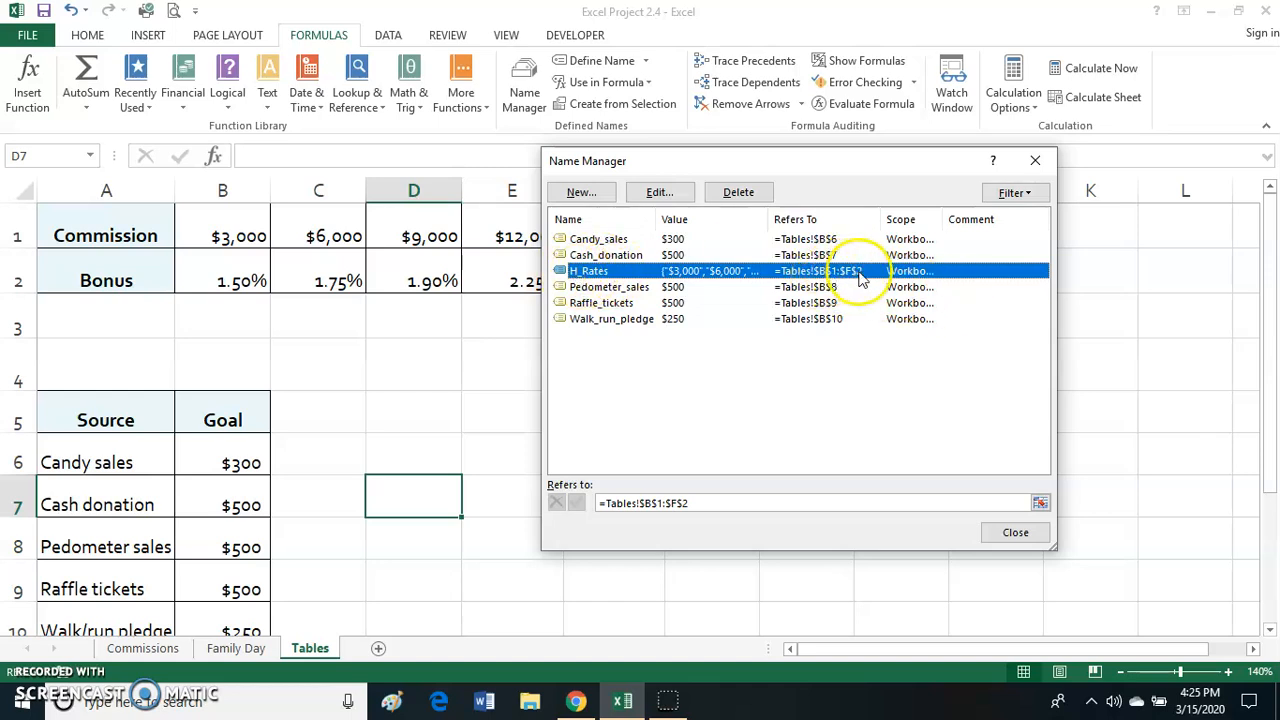
click(821, 241)
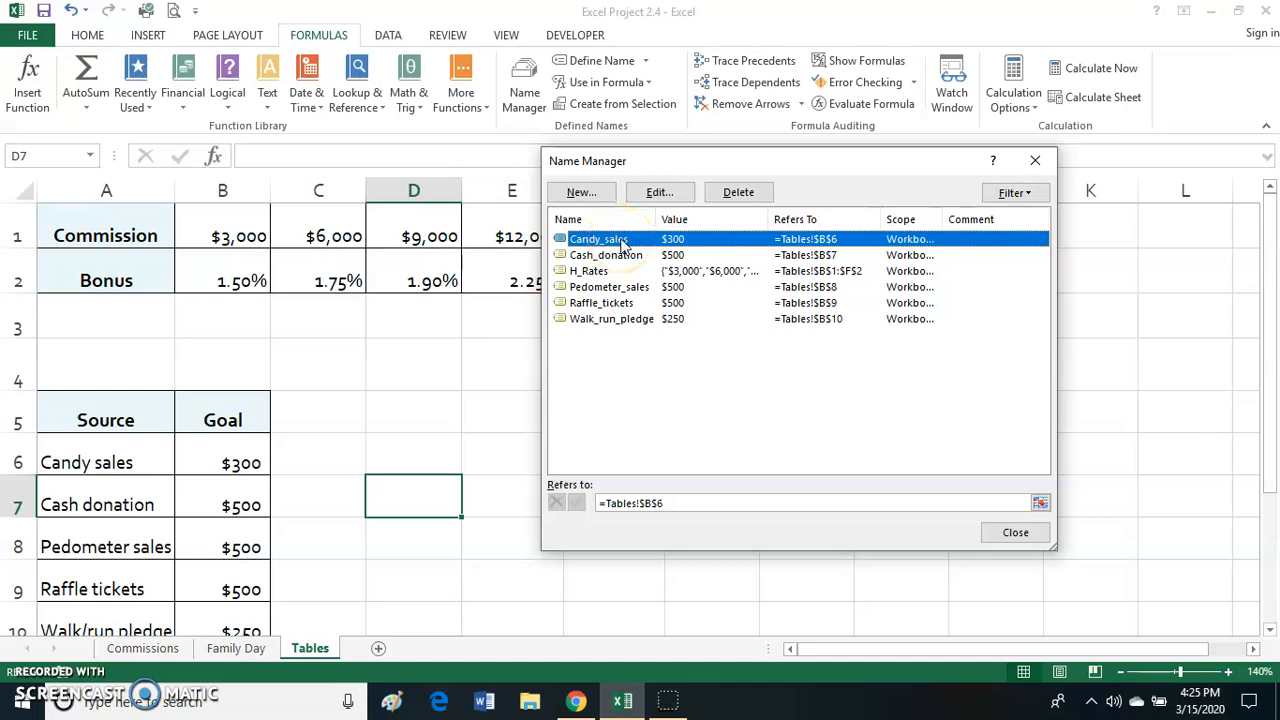
click(613, 272)
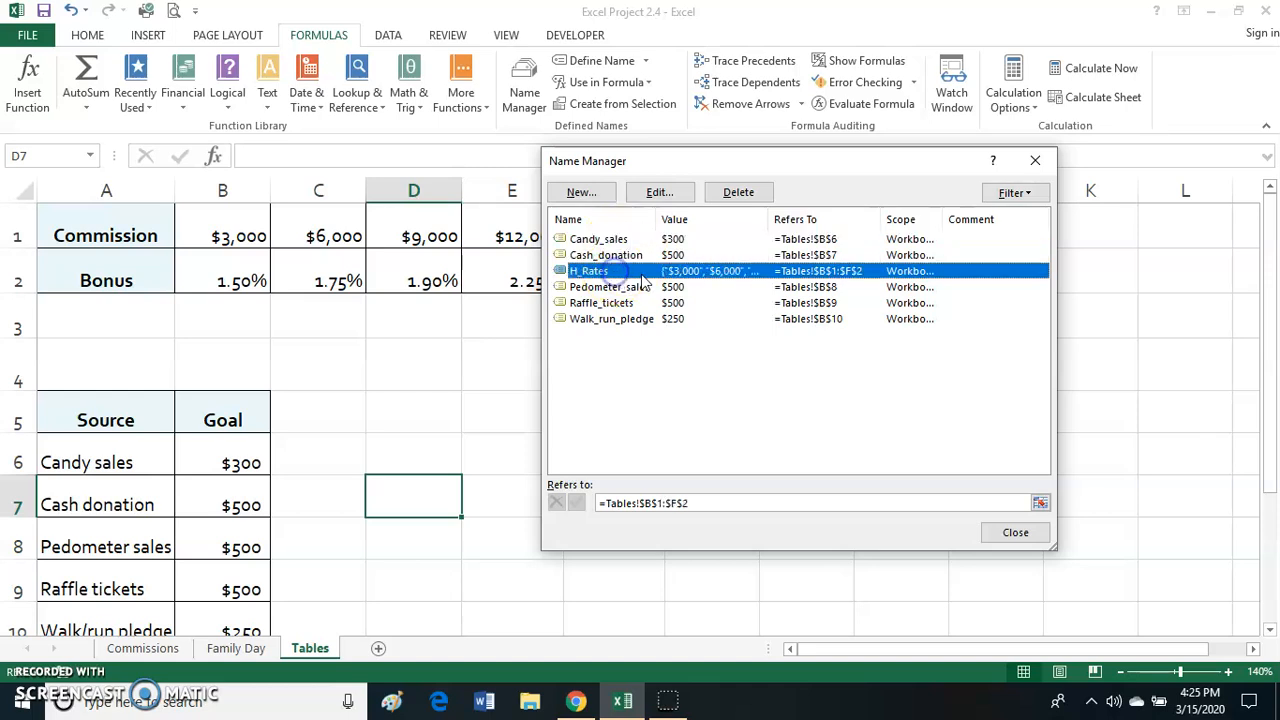
click(831, 241)
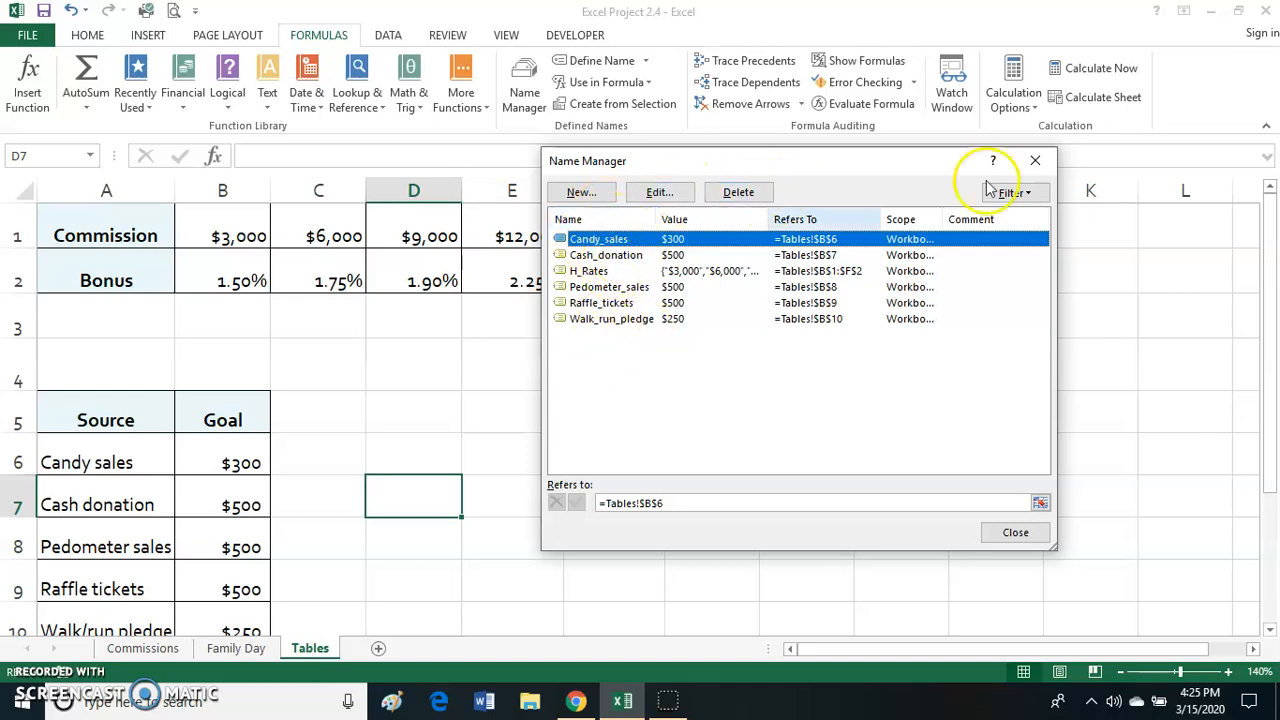
click(1026, 163)
Review the two named areas on the Tables sheet by selecting B1:F2 and A6:B10.
drag(263, 223, 600, 260)
click(45, 154)
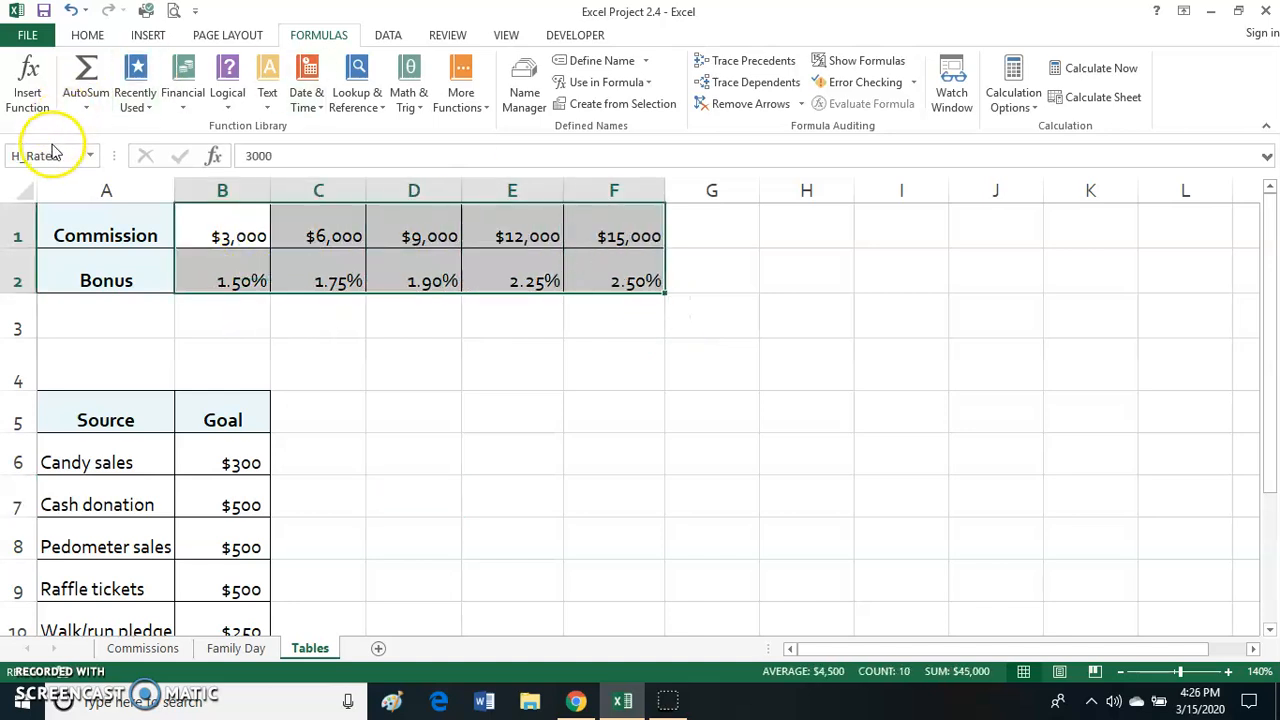
drag(90, 447, 244, 575)
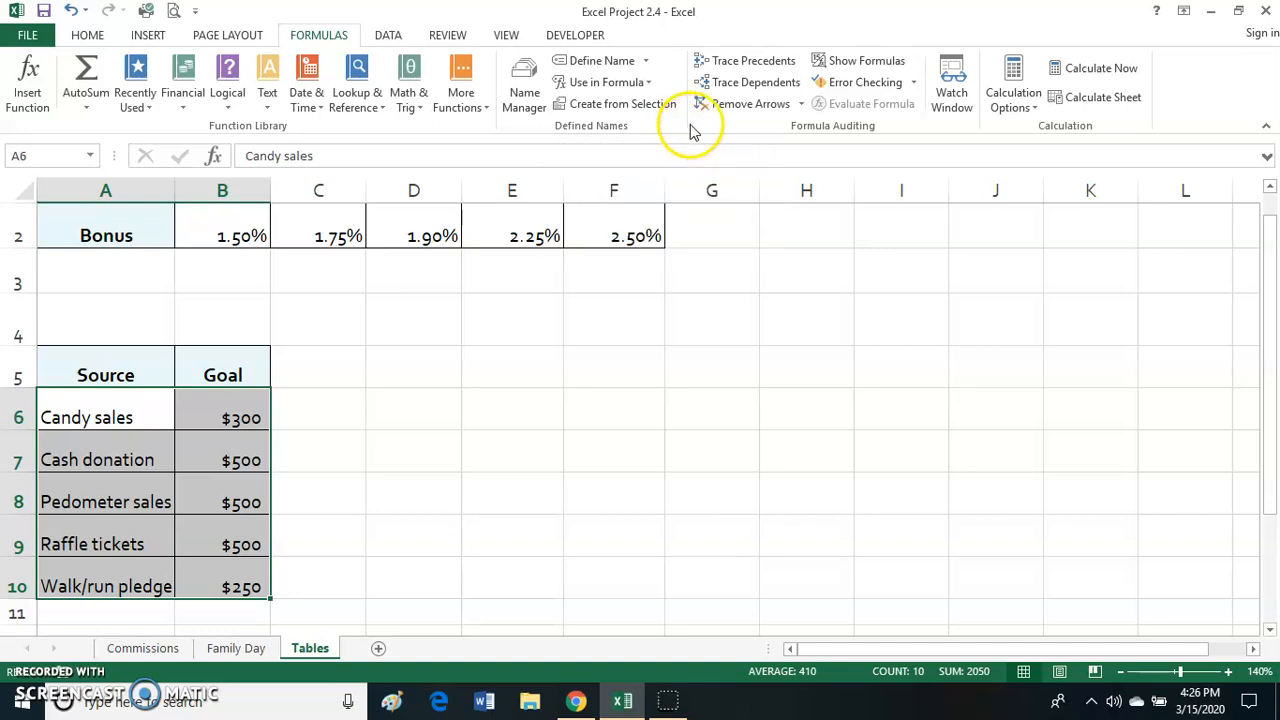
scroll(585, 400, up, 1)
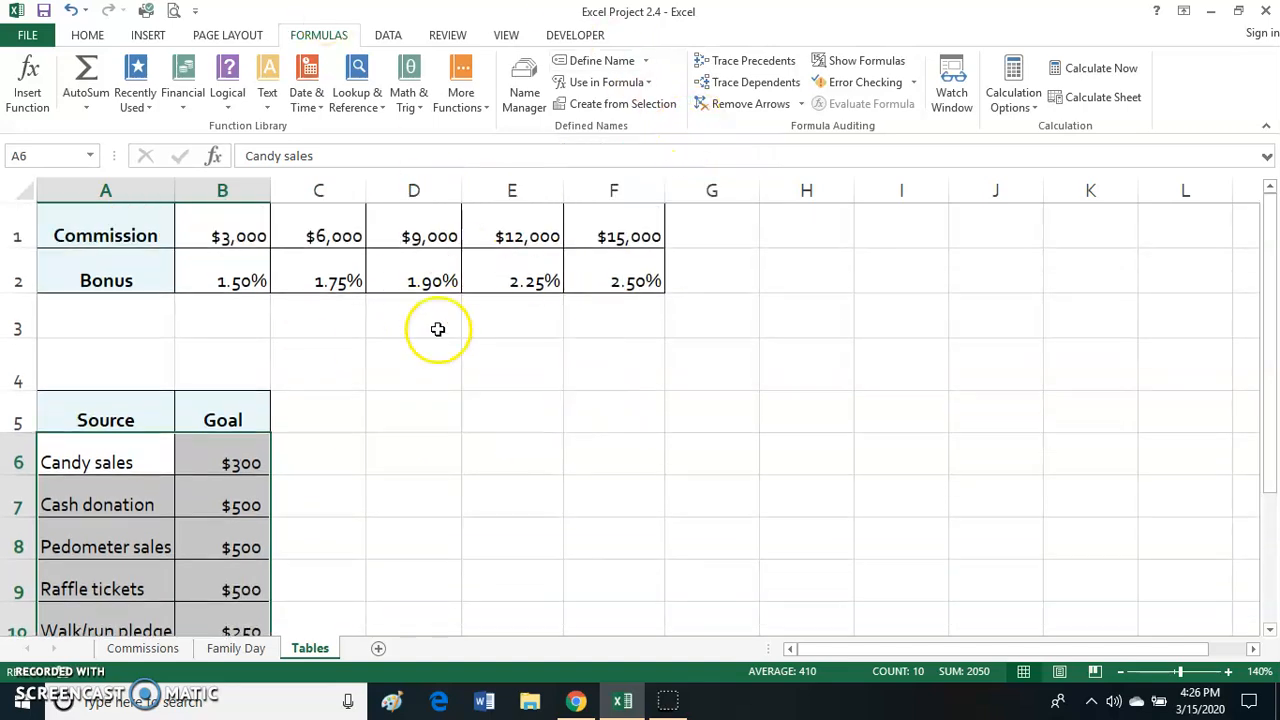
Switch to the Commissions sheet and zoom it in to 160%.
click(120, 650)
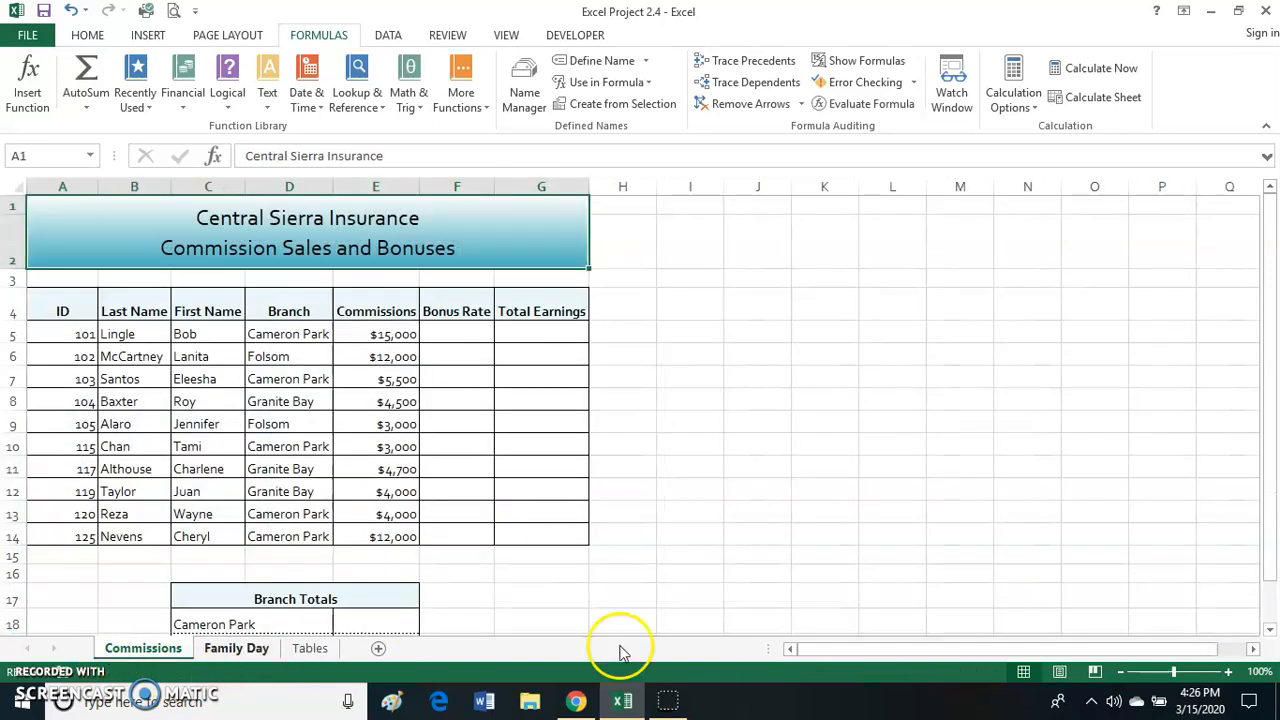
click(1228, 672)
click(1228, 672)
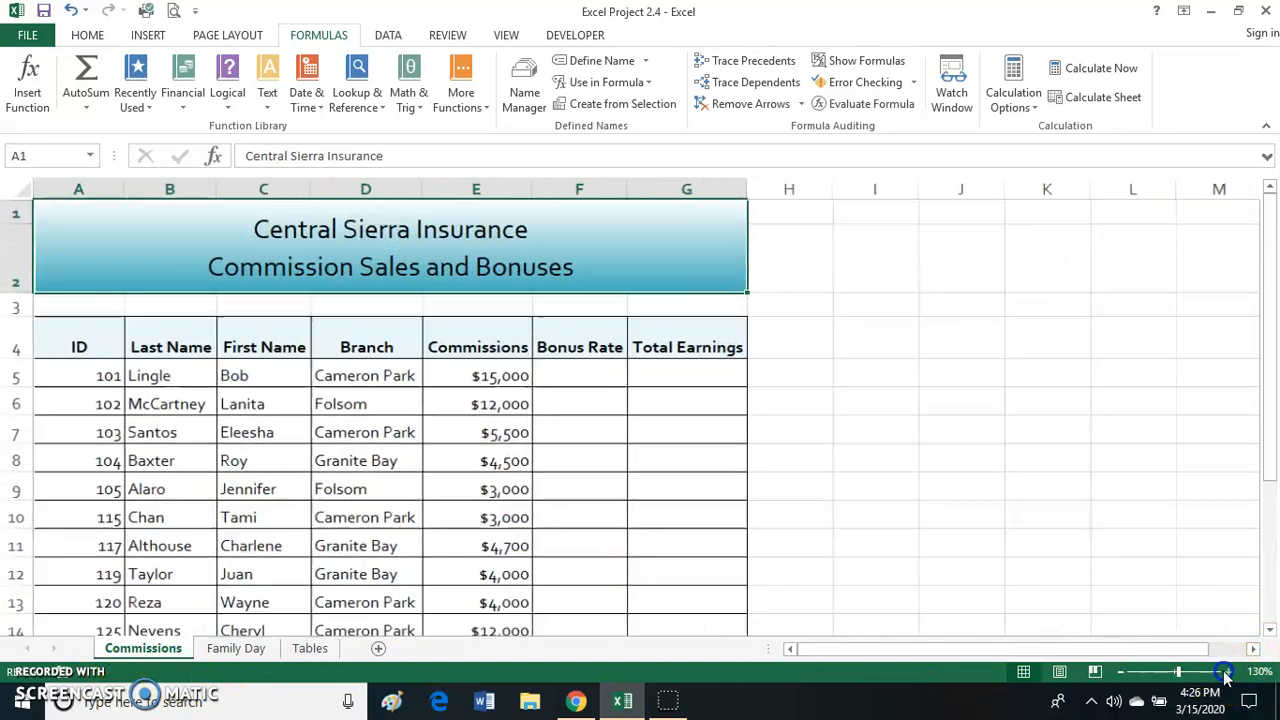
click(1228, 672)
click(1228, 672)
click(1228, 672)
click(1228, 672)
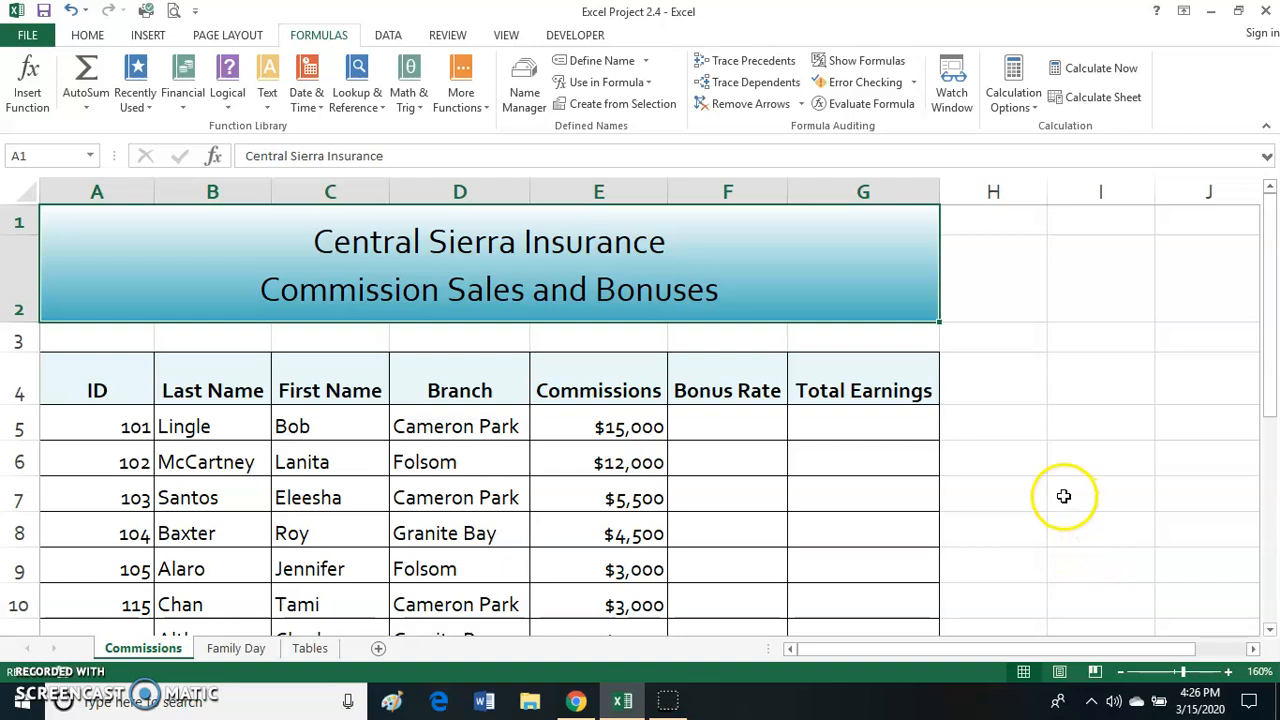
Review the ID numbers in A5:A14 and each column heading in row 4 of the Commissions sheet.
scroll(1071, 517, down, 1)
drag(128, 290, 123, 600)
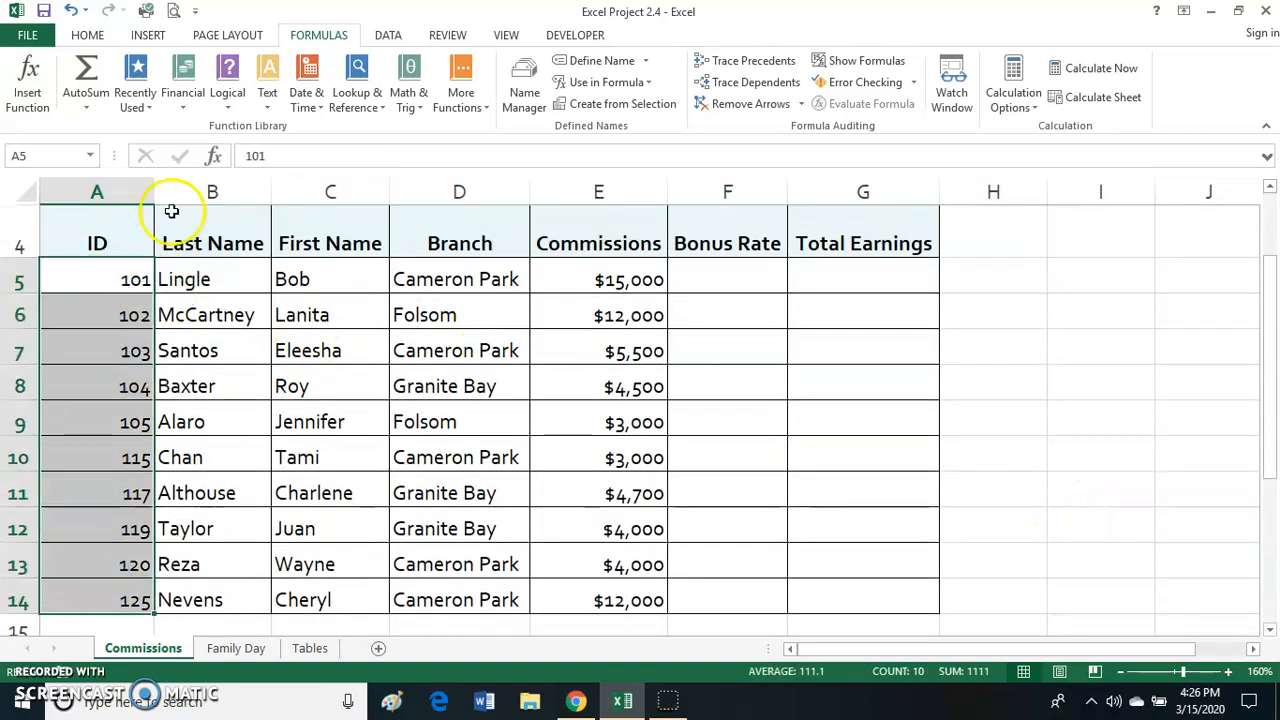
click(97, 236)
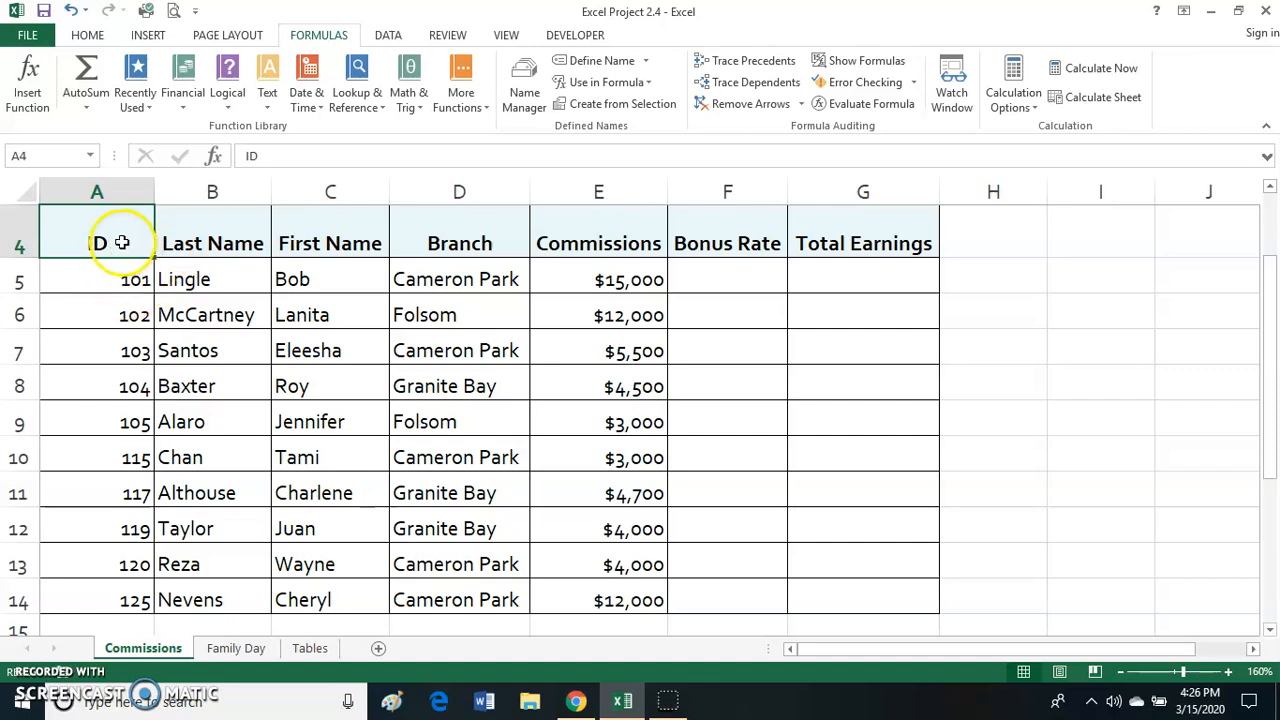
click(210, 235)
click(317, 232)
click(467, 238)
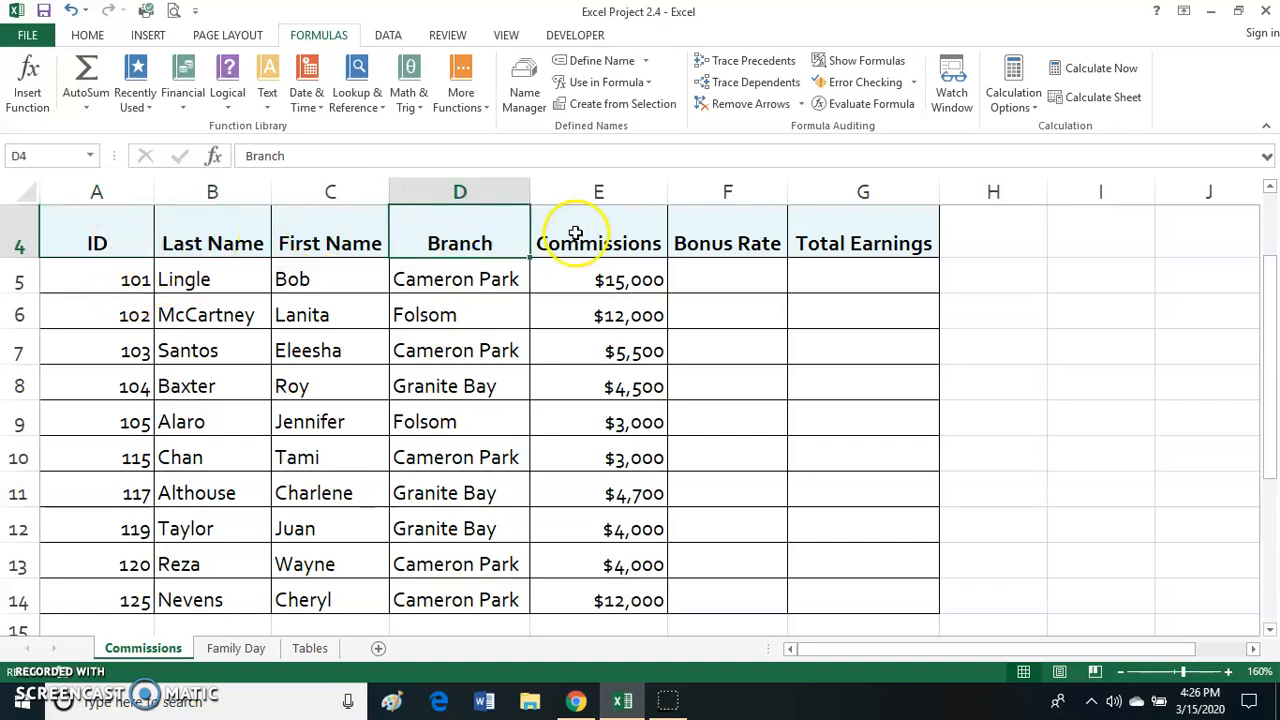
click(574, 238)
click(746, 229)
click(856, 232)
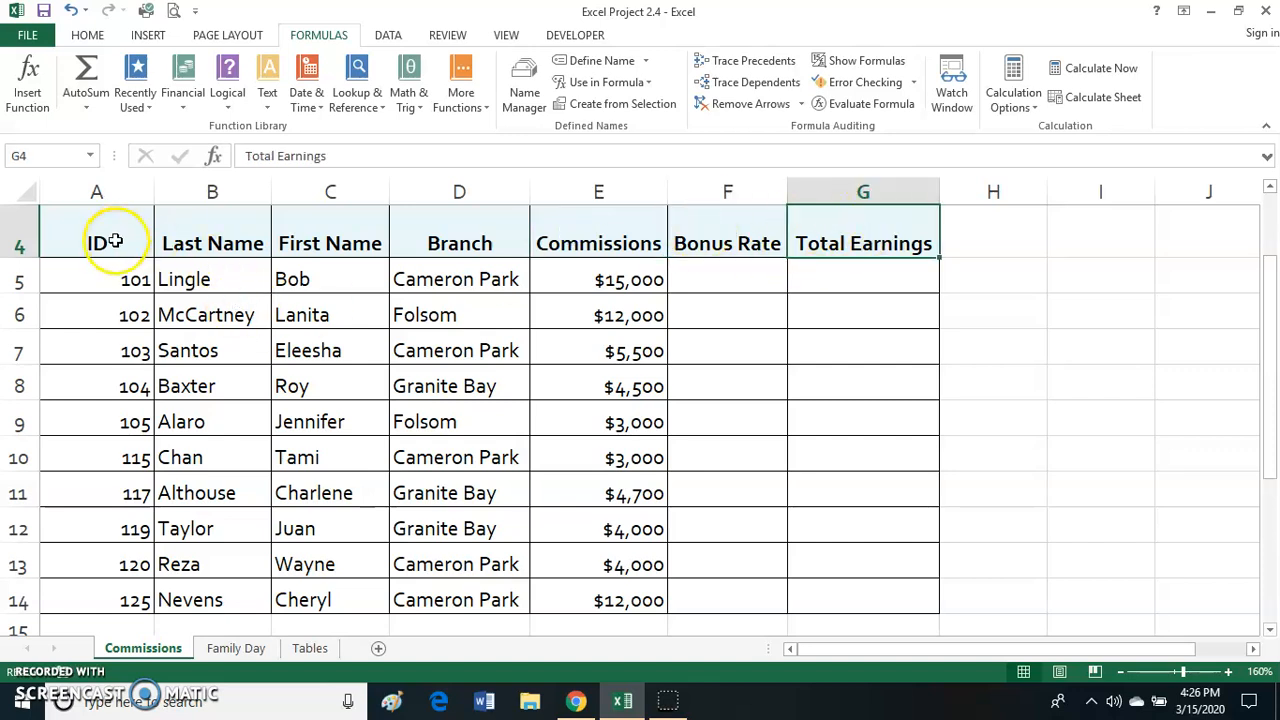
click(115, 241)
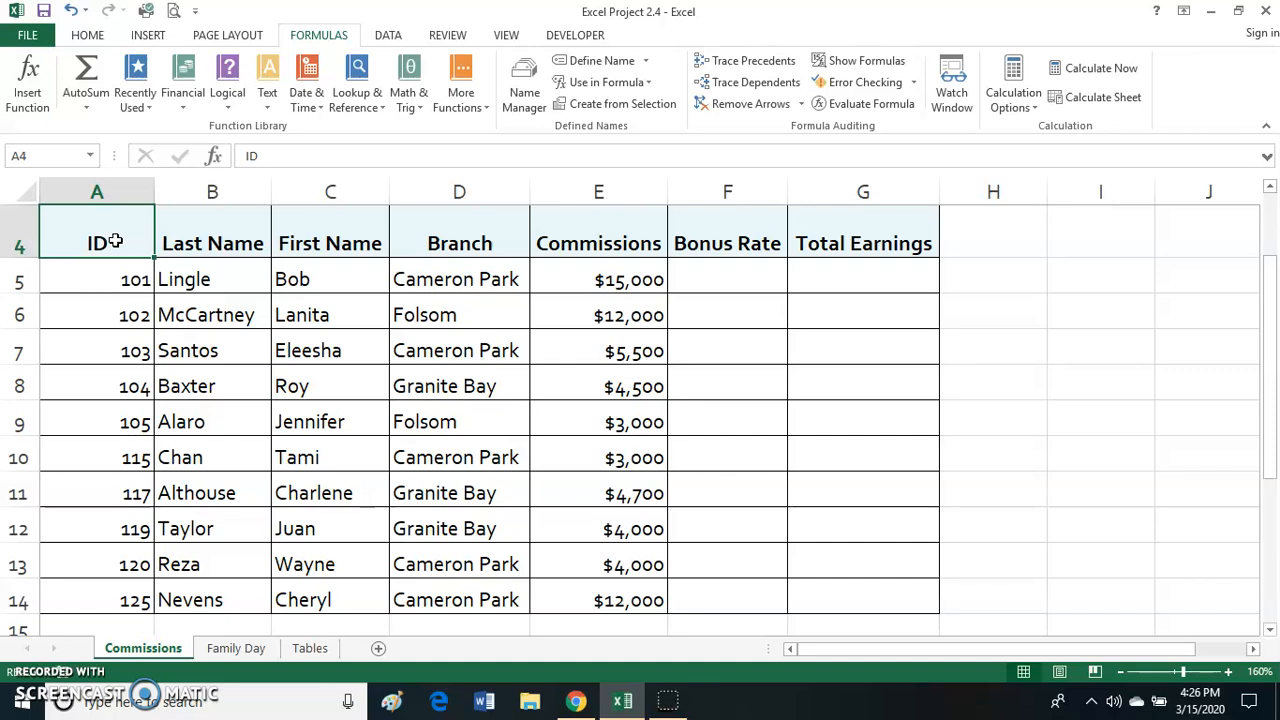
Examine the first agent's record in row 5, checking the ID, names, branch and commission cells.
drag(80, 278, 879, 290)
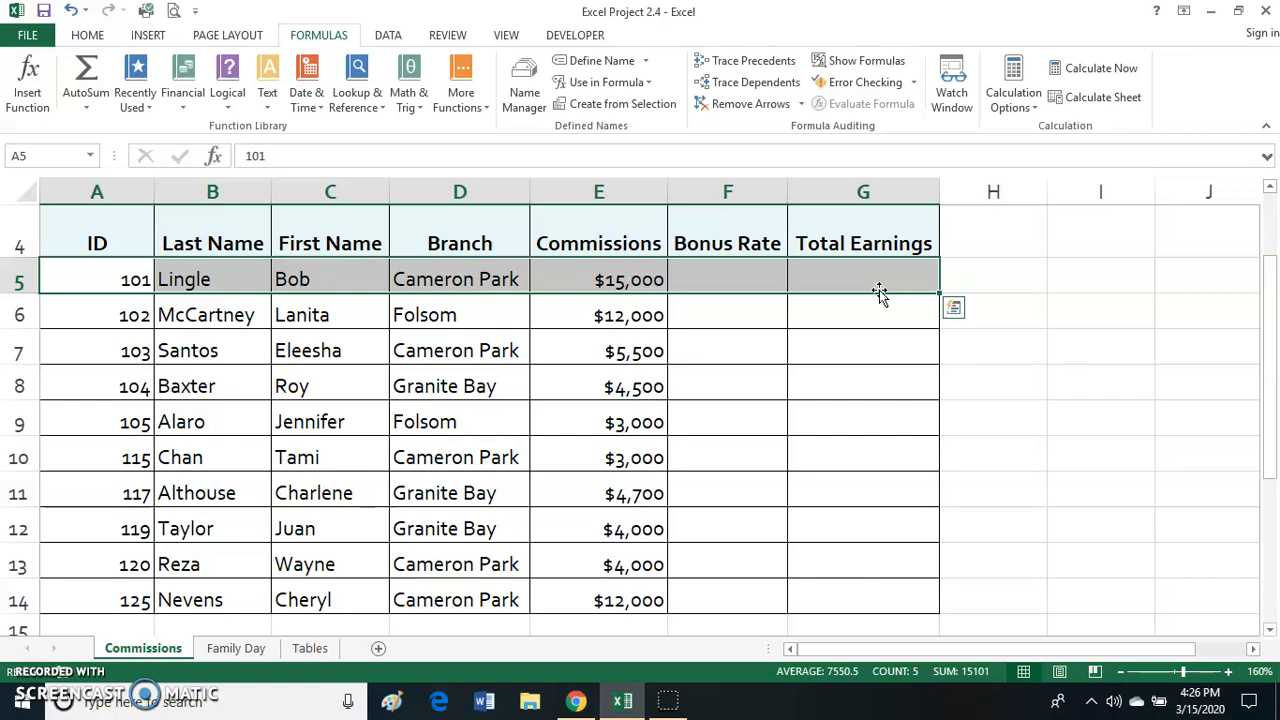
click(100, 278)
click(258, 278)
click(300, 278)
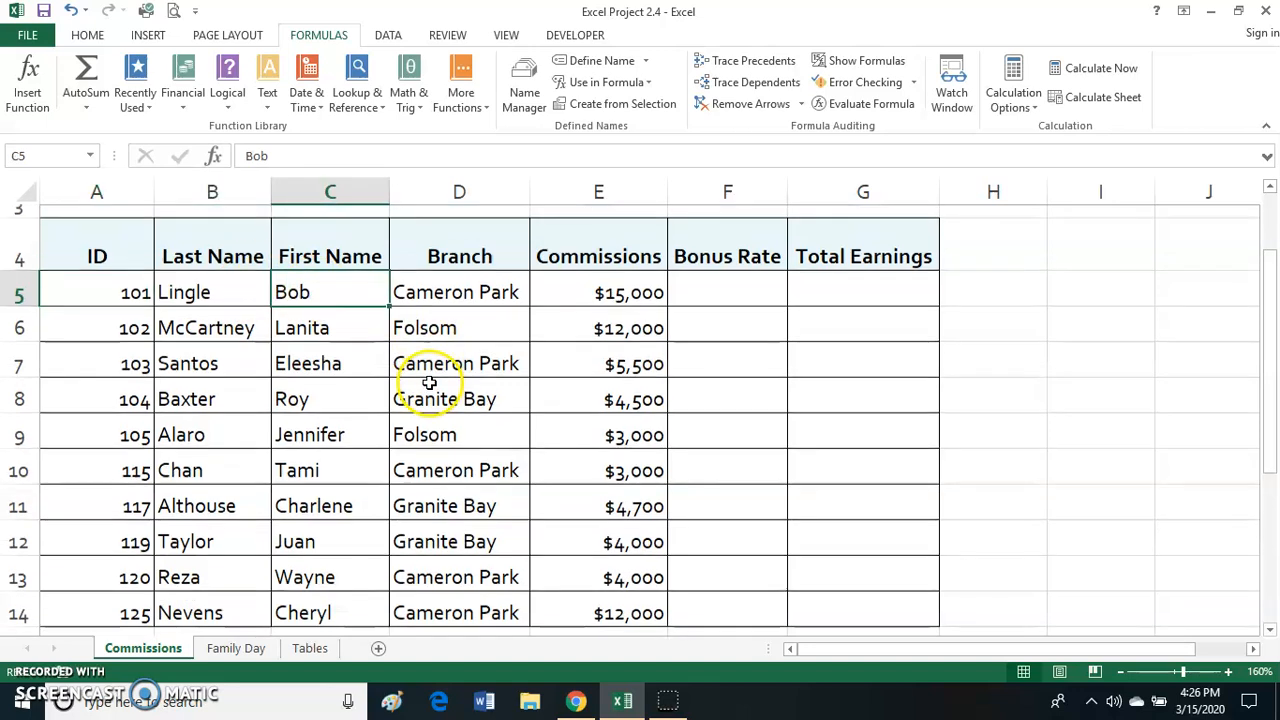
scroll(428, 380, up, 1)
click(425, 426)
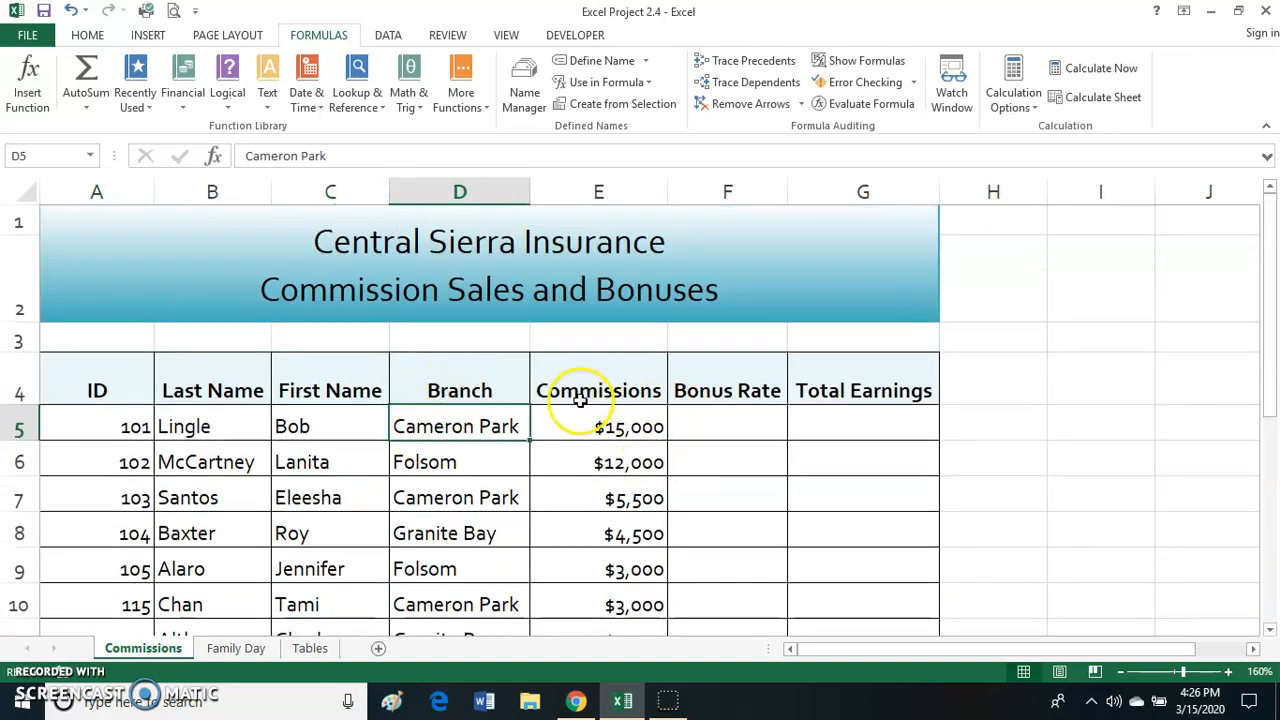
click(620, 428)
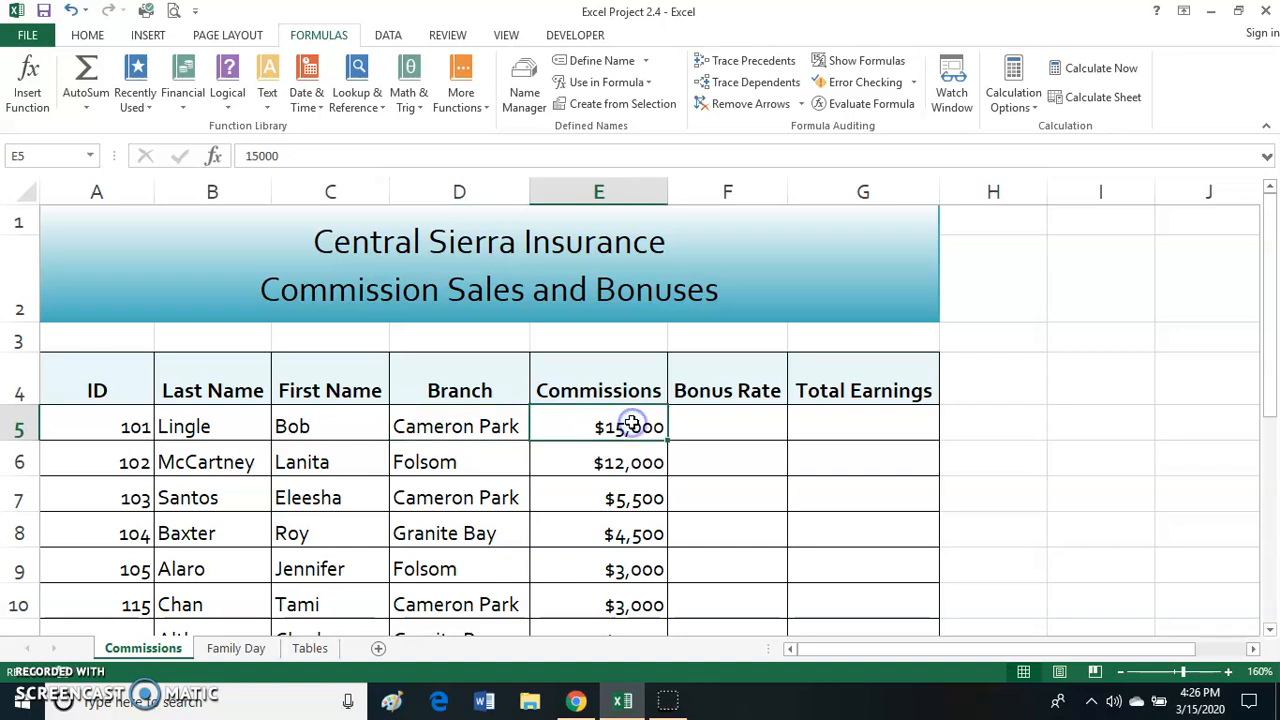
Compare the commissions in E5:E14 with the commission levels and bonus rates on the Tables sheet.
scroll(751, 437, down, 1)
click(743, 279)
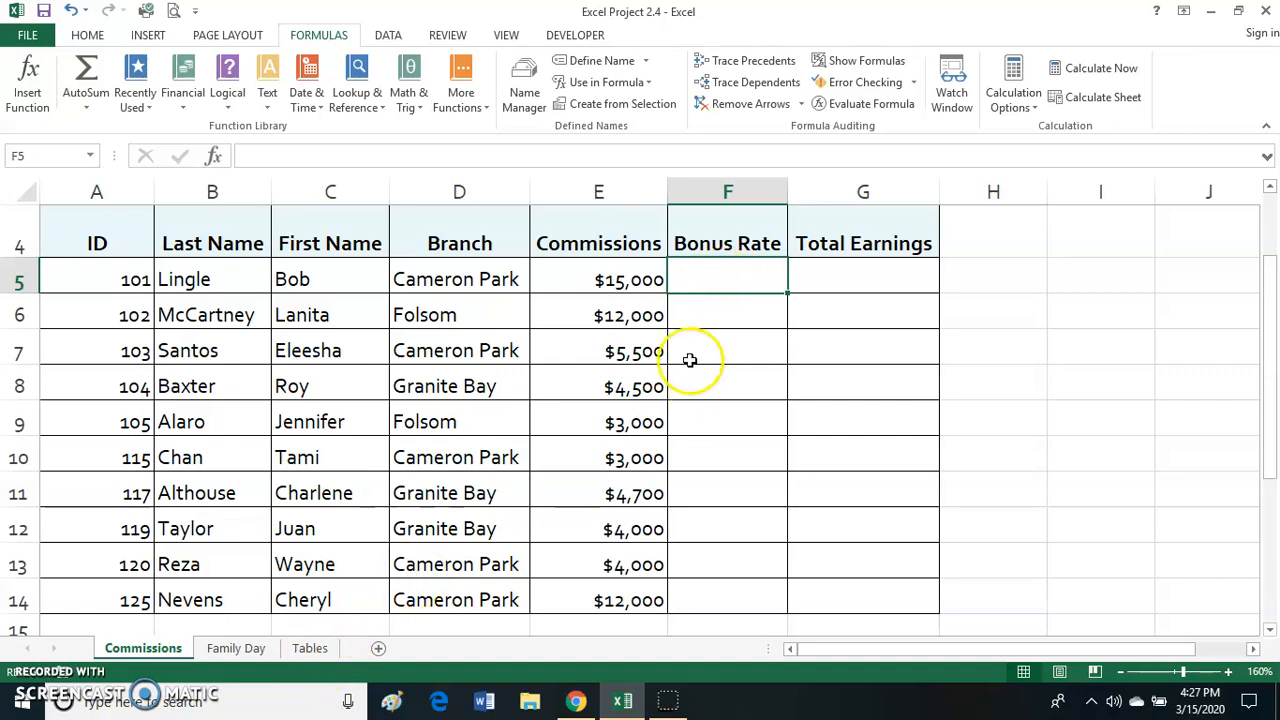
drag(628, 279, 646, 603)
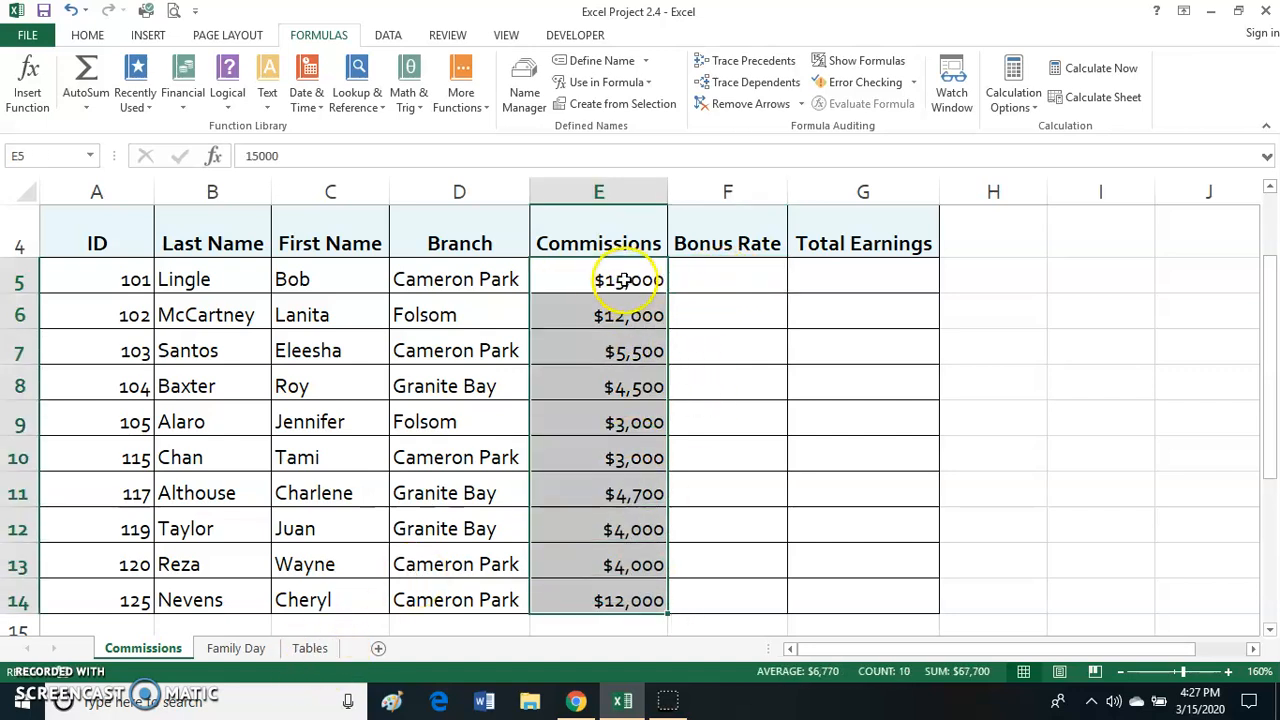
click(620, 279)
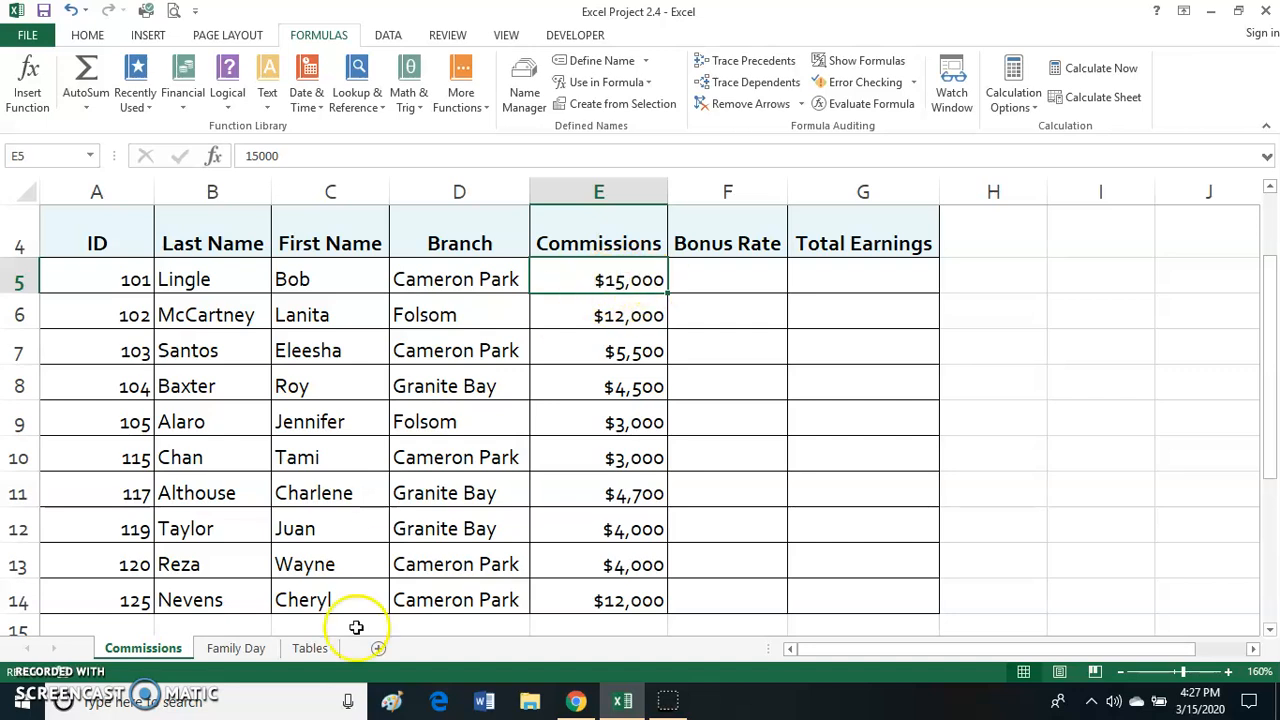
click(310, 648)
drag(230, 237, 611, 240)
click(633, 228)
click(640, 280)
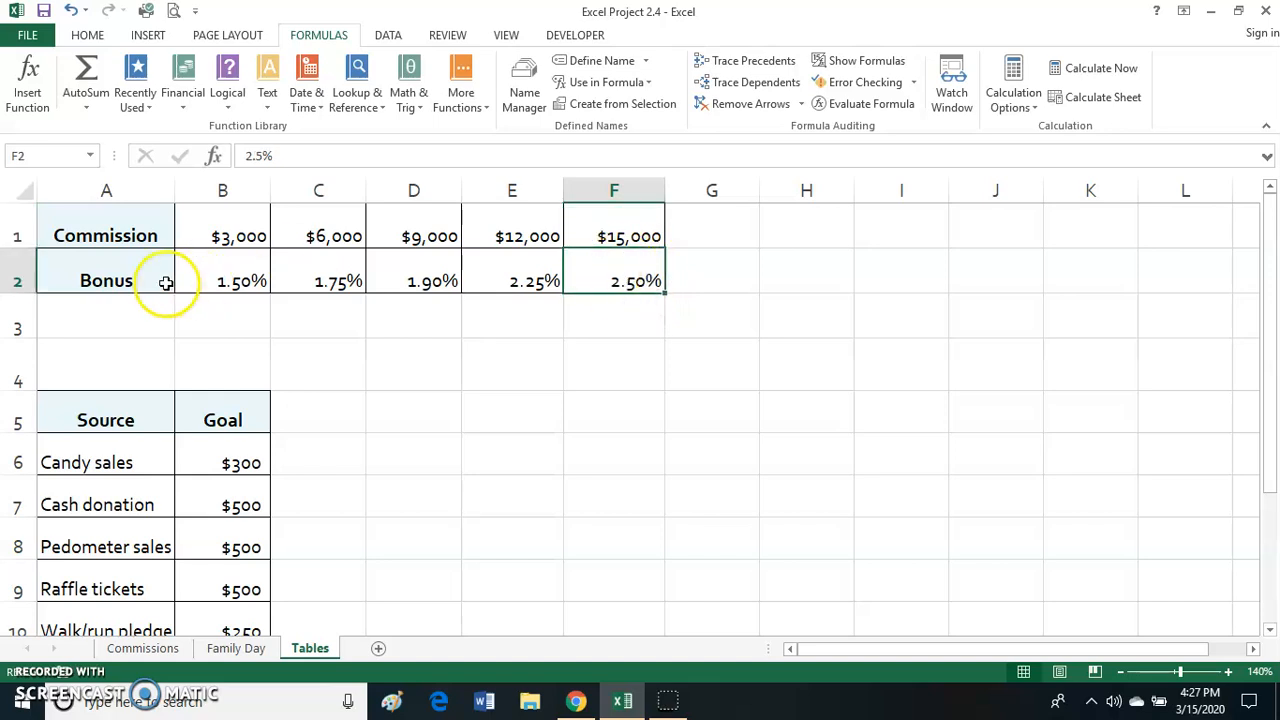
On the Commissions sheet, start an HLOOKUP formula in F5 with the commission in E5 as the lookup value.
click(143, 648)
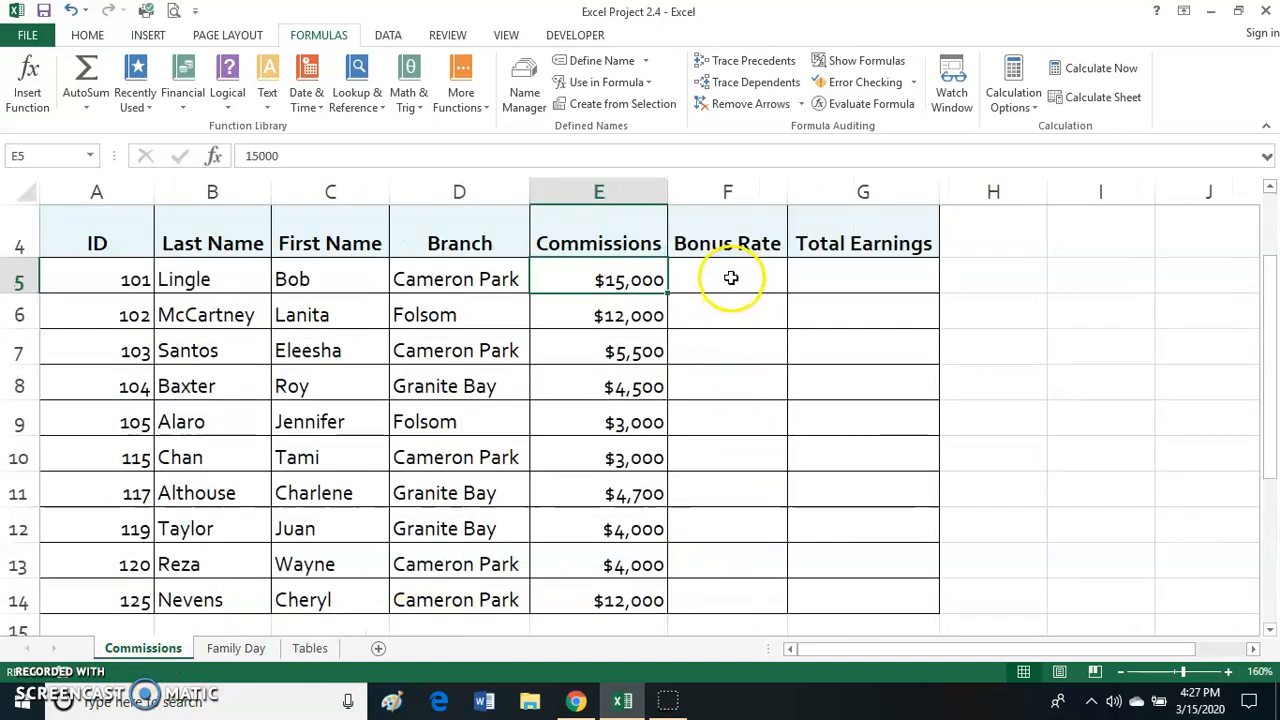
click(731, 278)
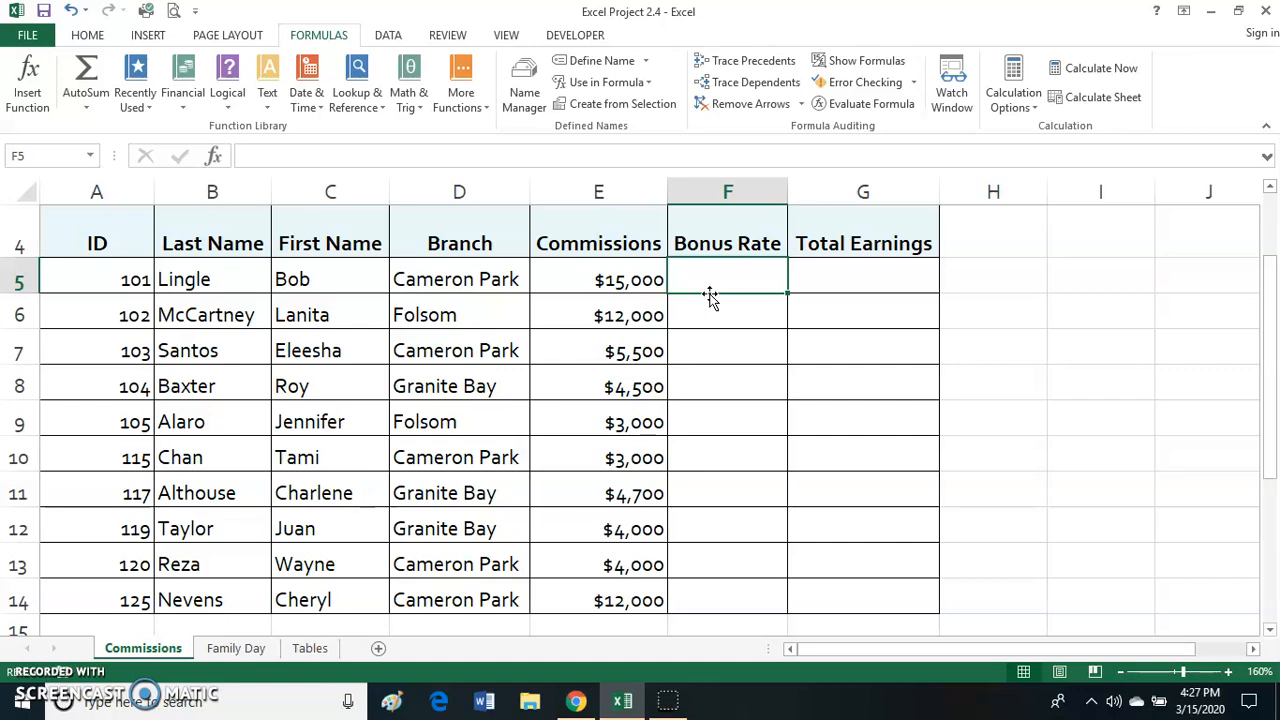
click(678, 292)
text(=)
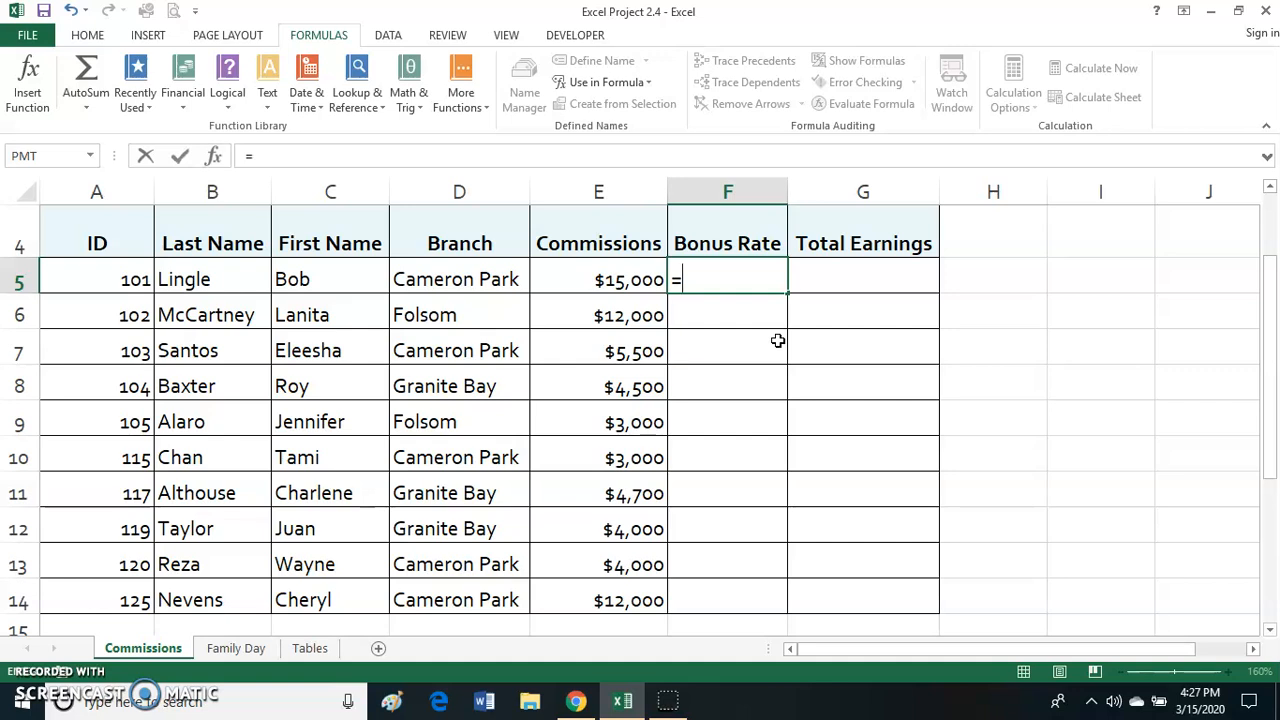
text(H)
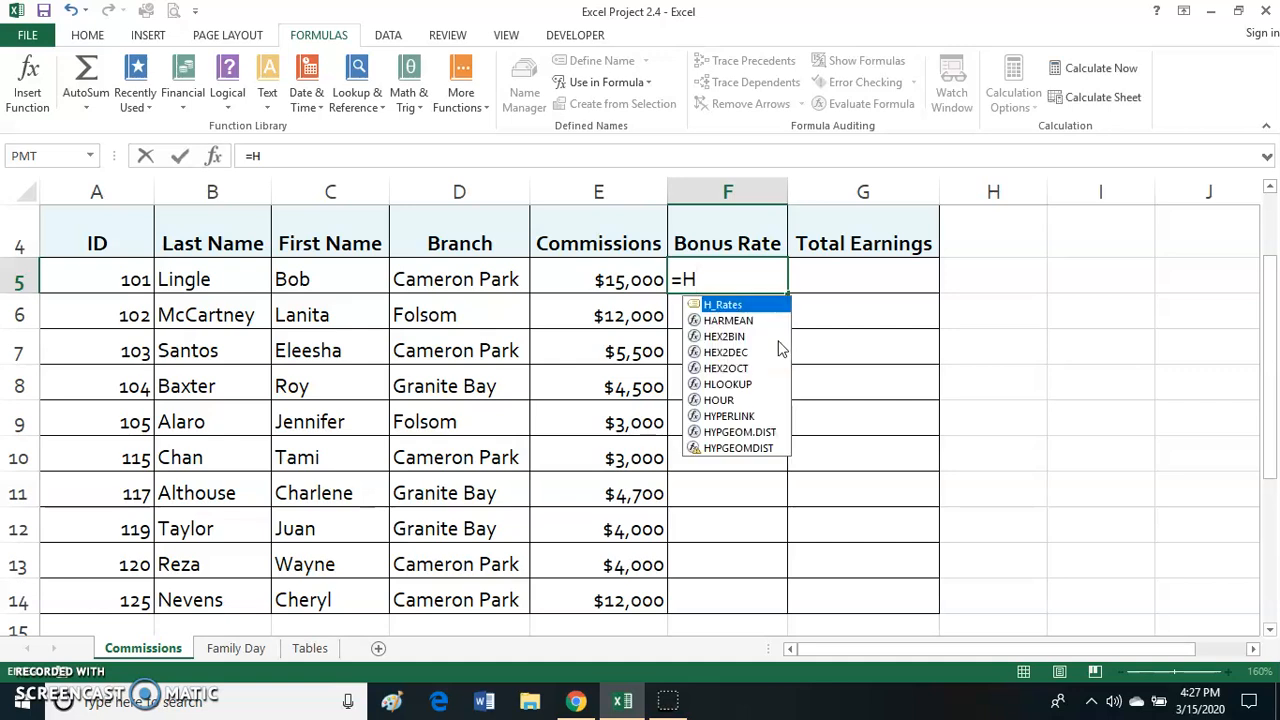
text(L)
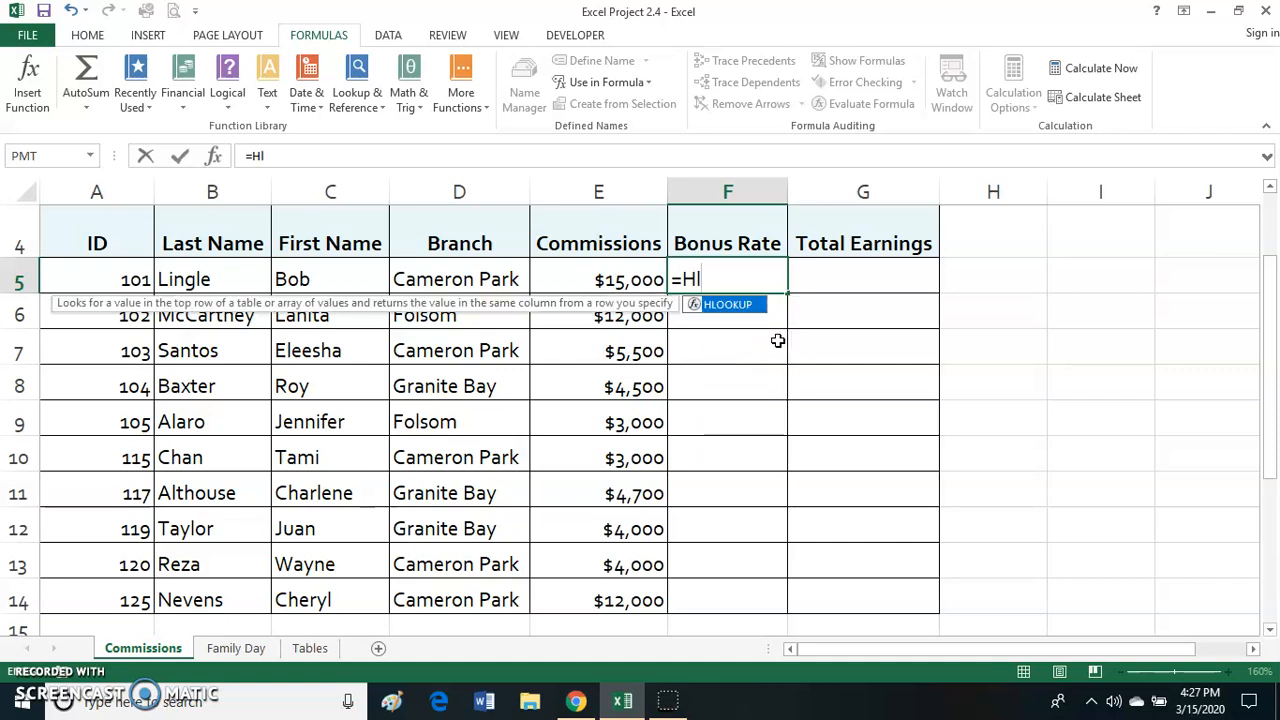
double_click(727, 308)
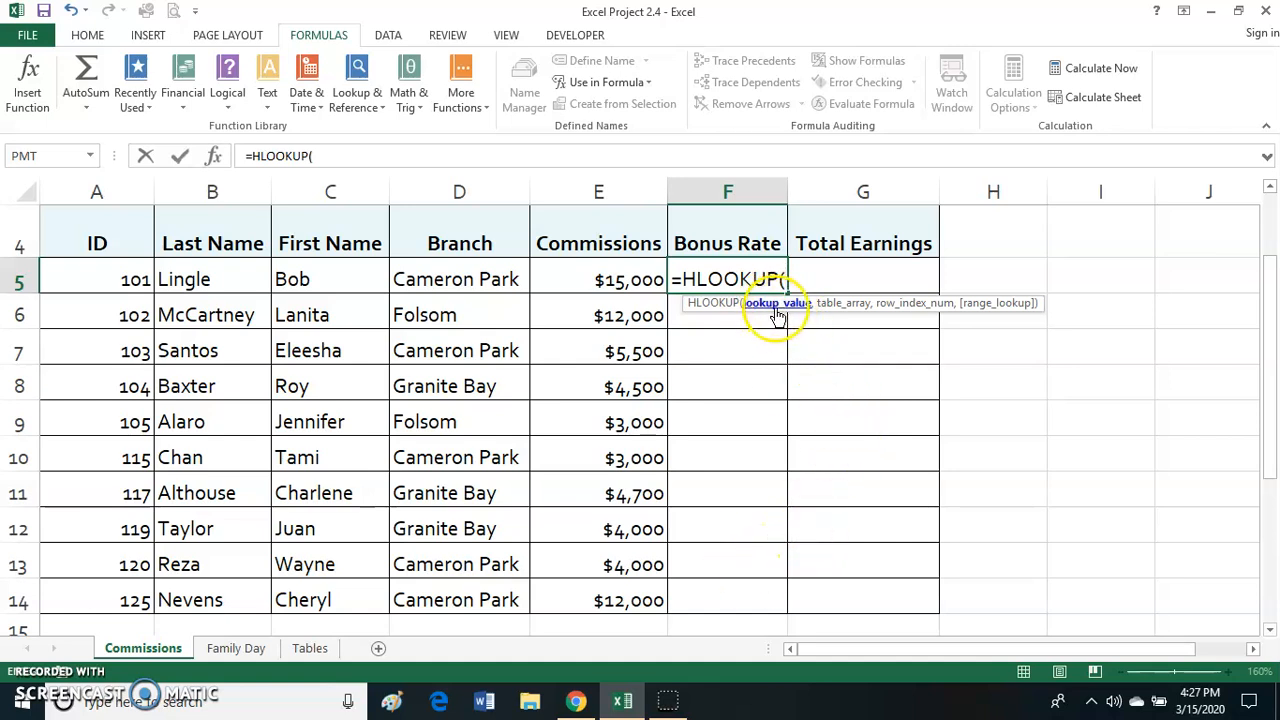
click(608, 279)
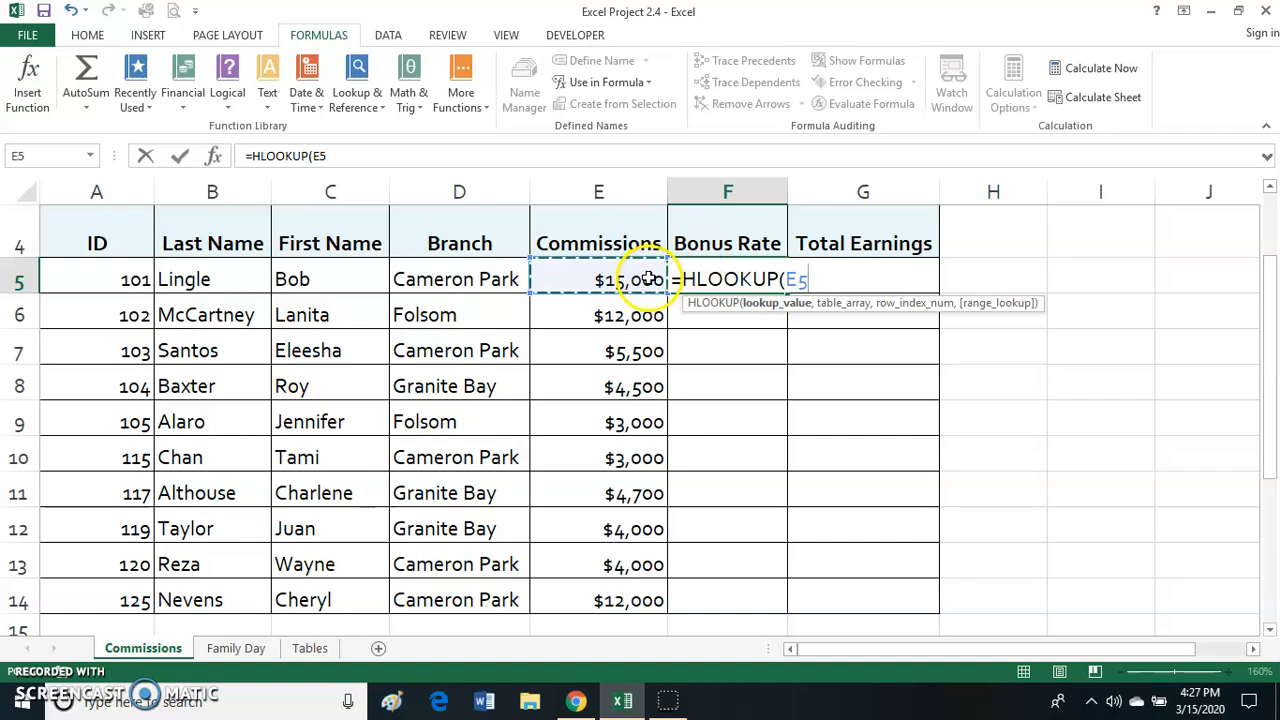
Complete the F5 formula with H_Rates as the table array and 2 as the row index number.
text(,)
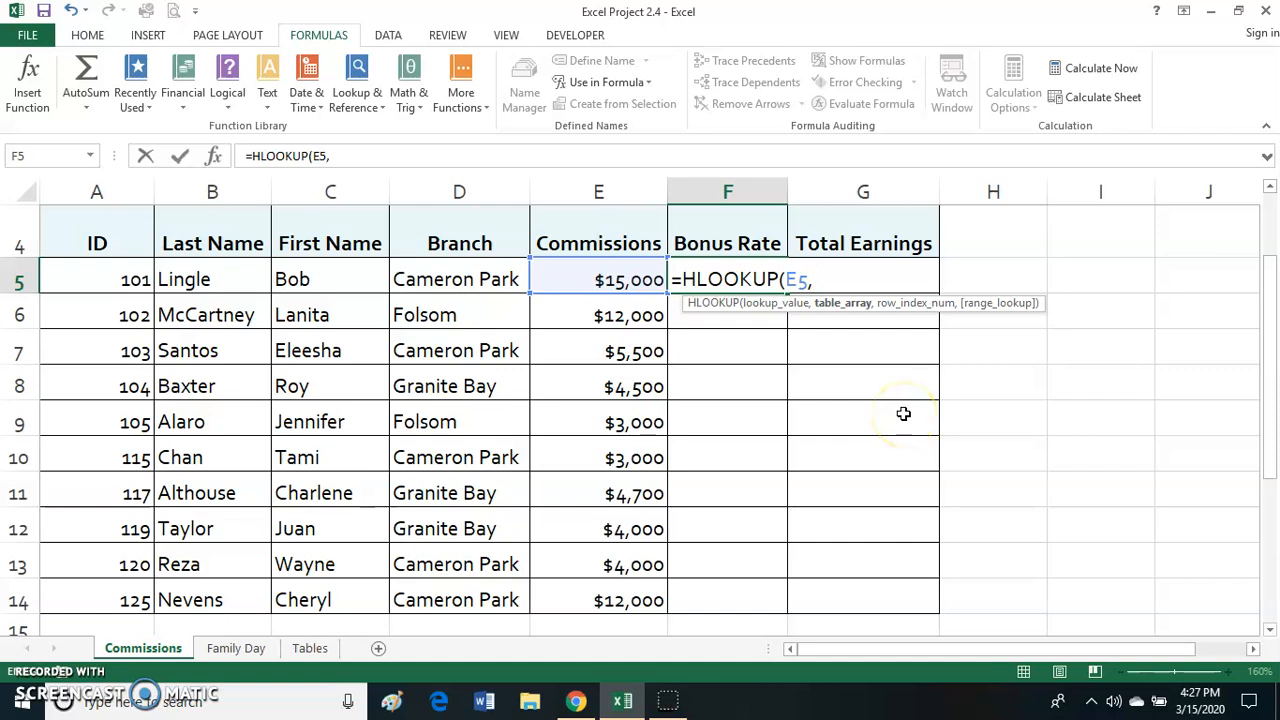
text(H)
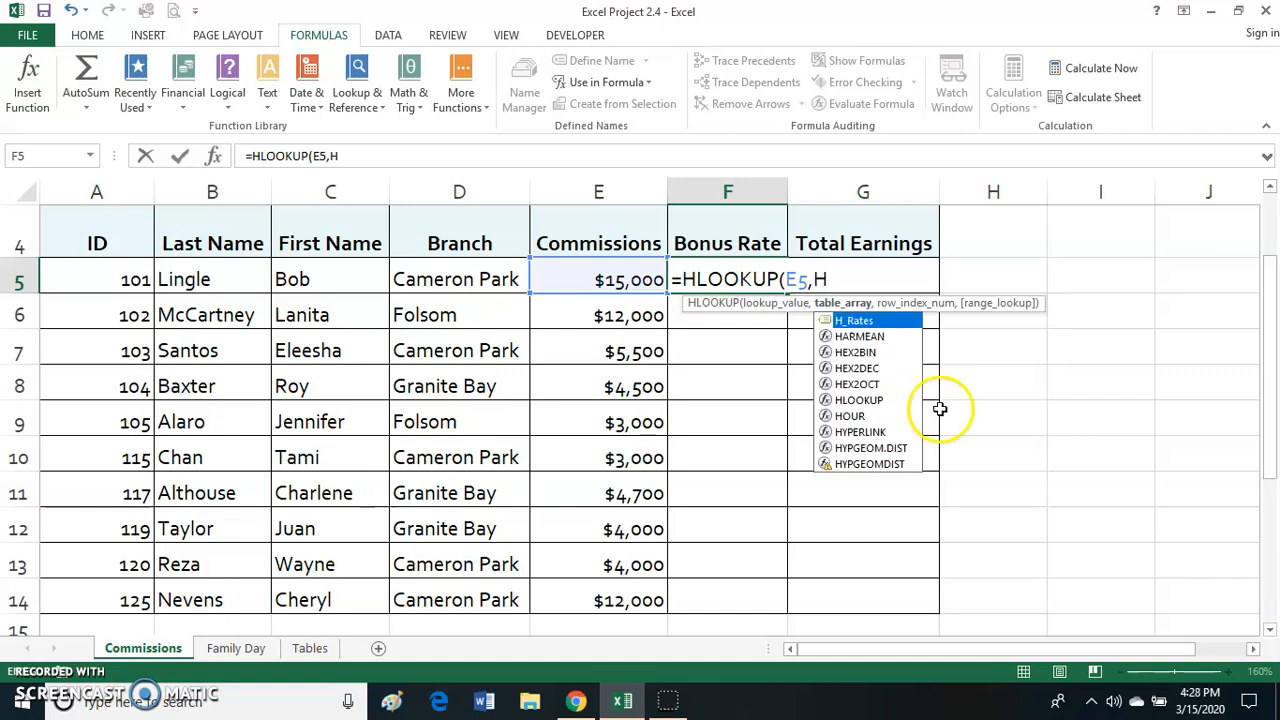
double_click(861, 322)
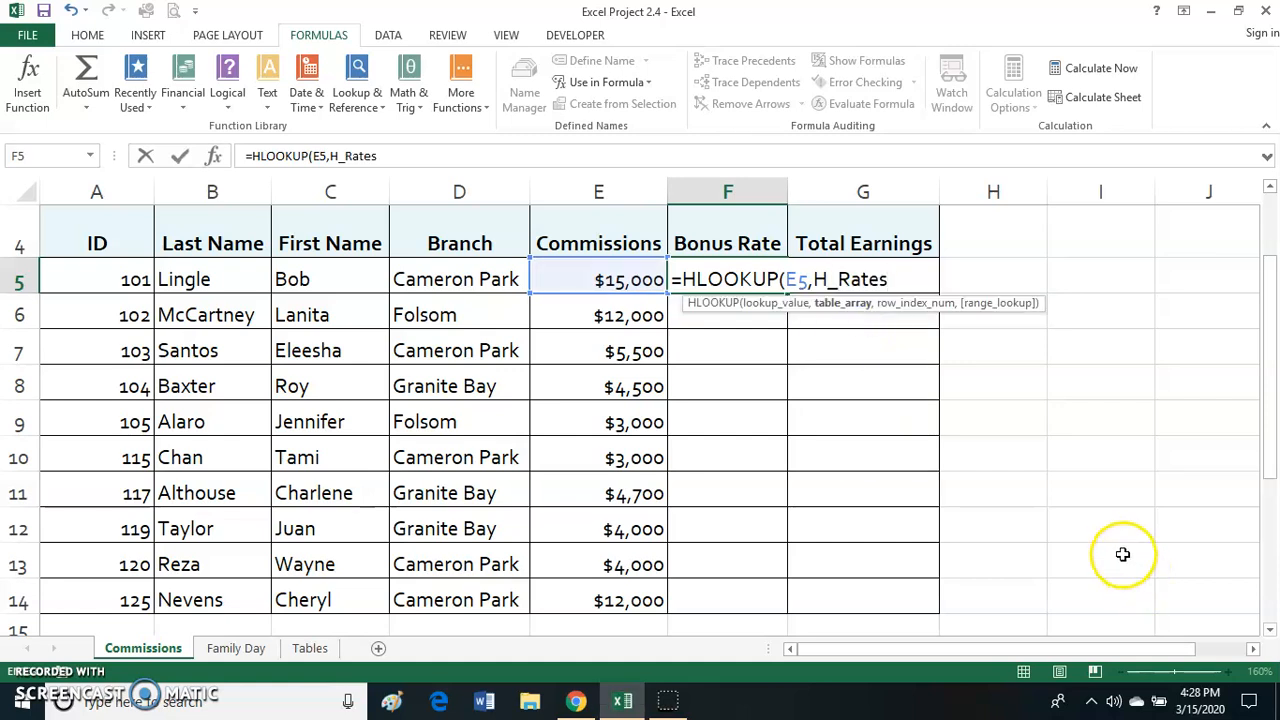
text(,2)
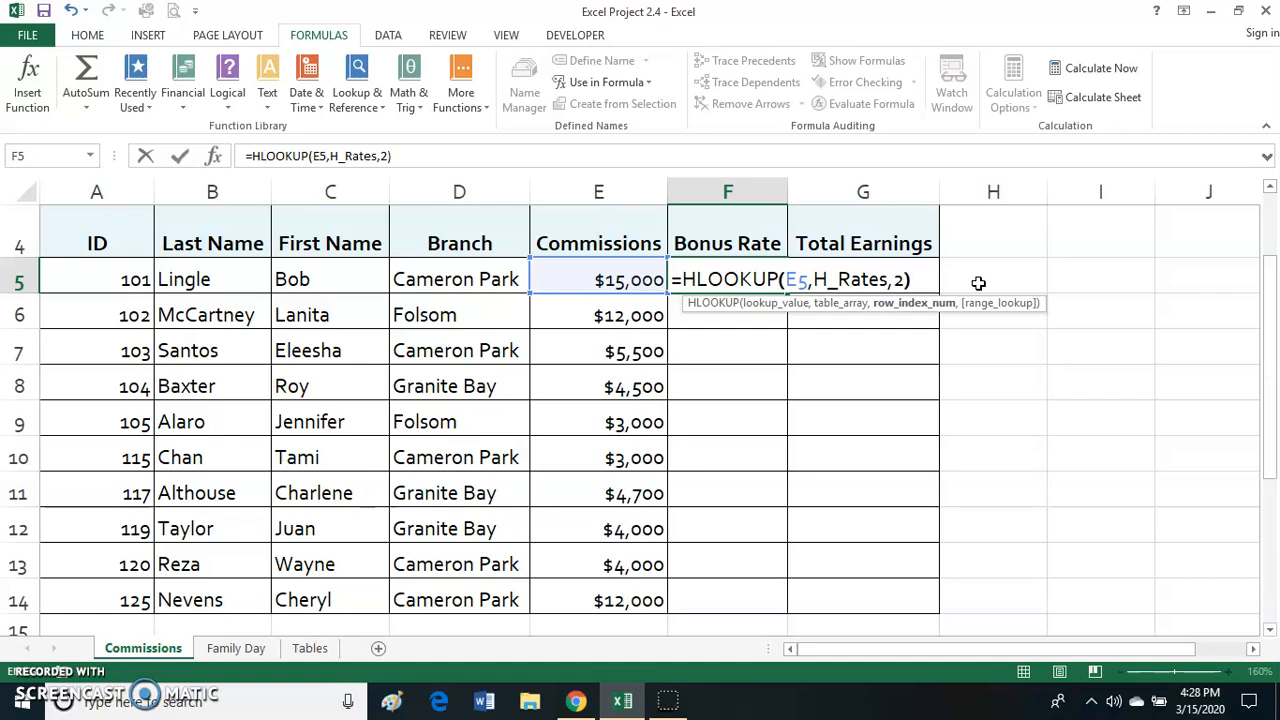
click(1012, 275)
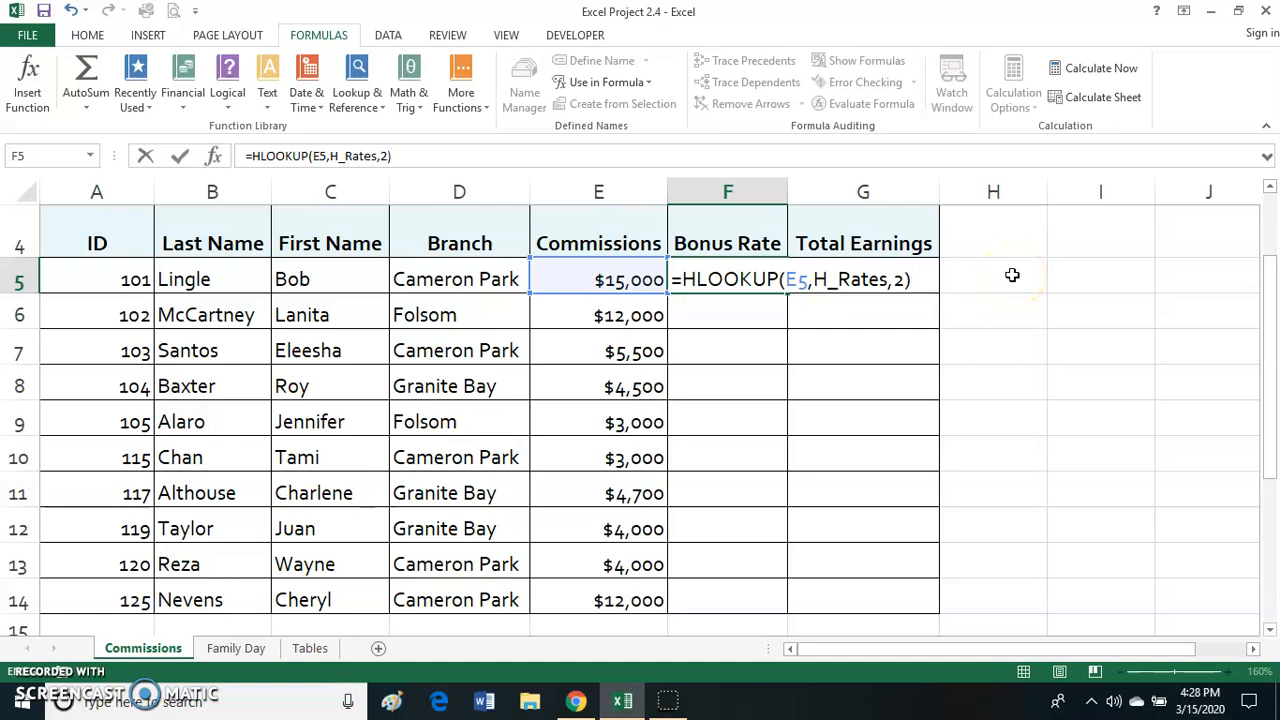
key(Return)
Check the F5 bonus rate against the Bonus row on the Tables sheet and reread the formula in its cell.
click(757, 283)
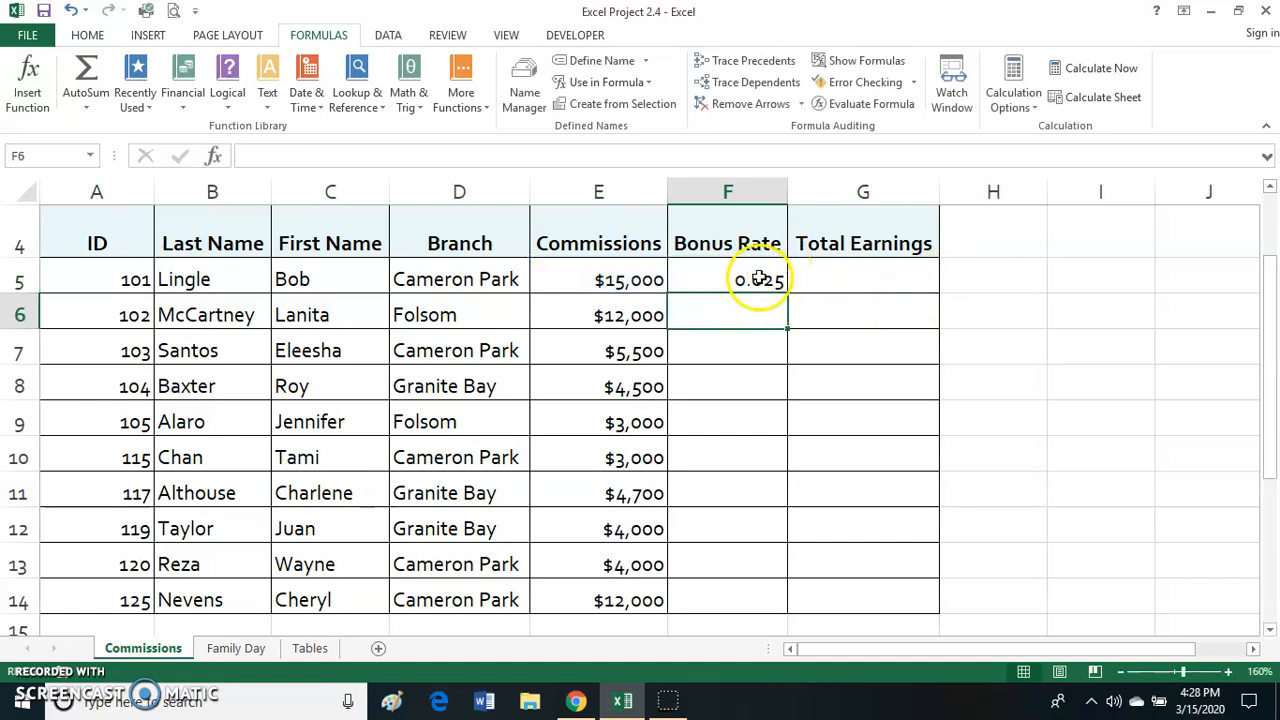
click(310, 649)
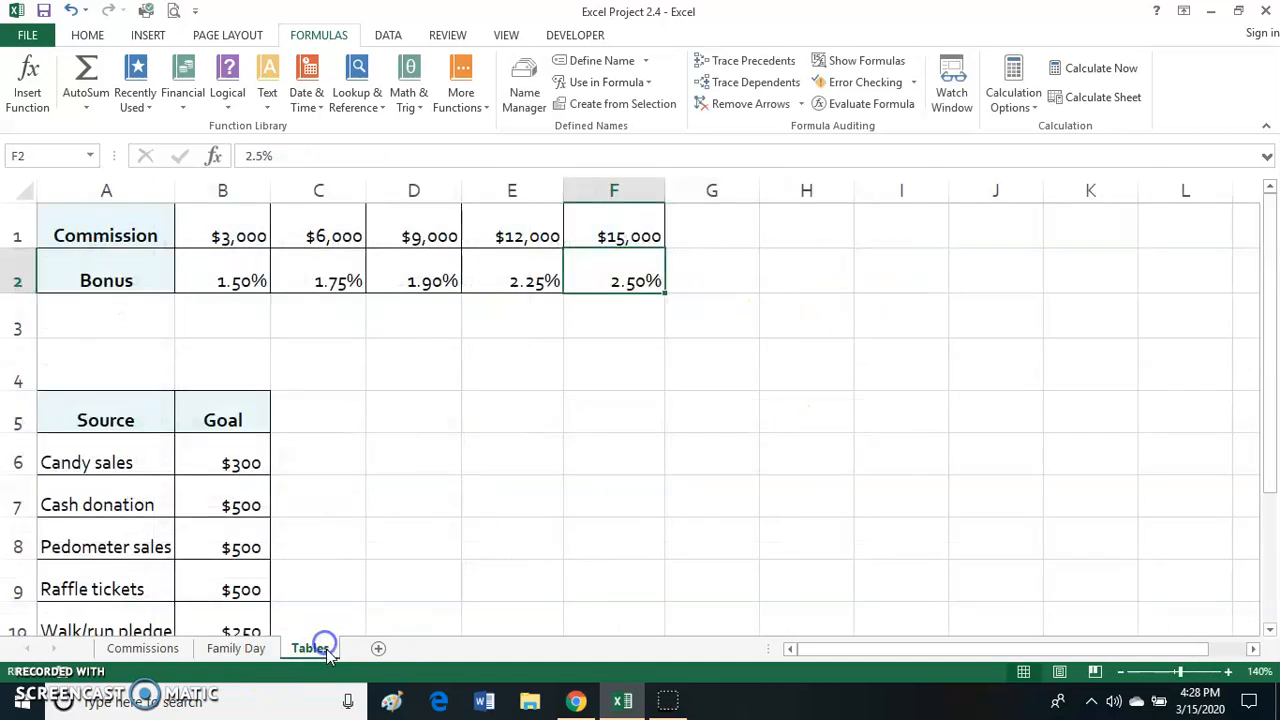
click(140, 648)
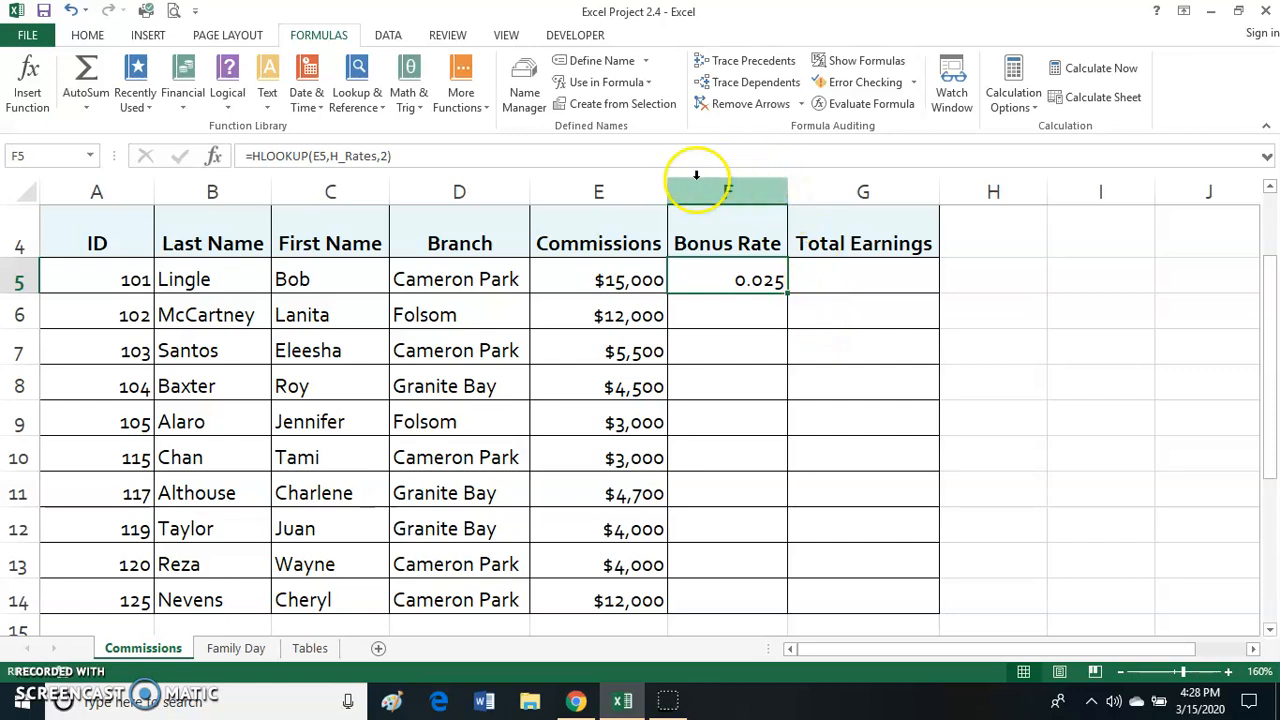
double_click(730, 280)
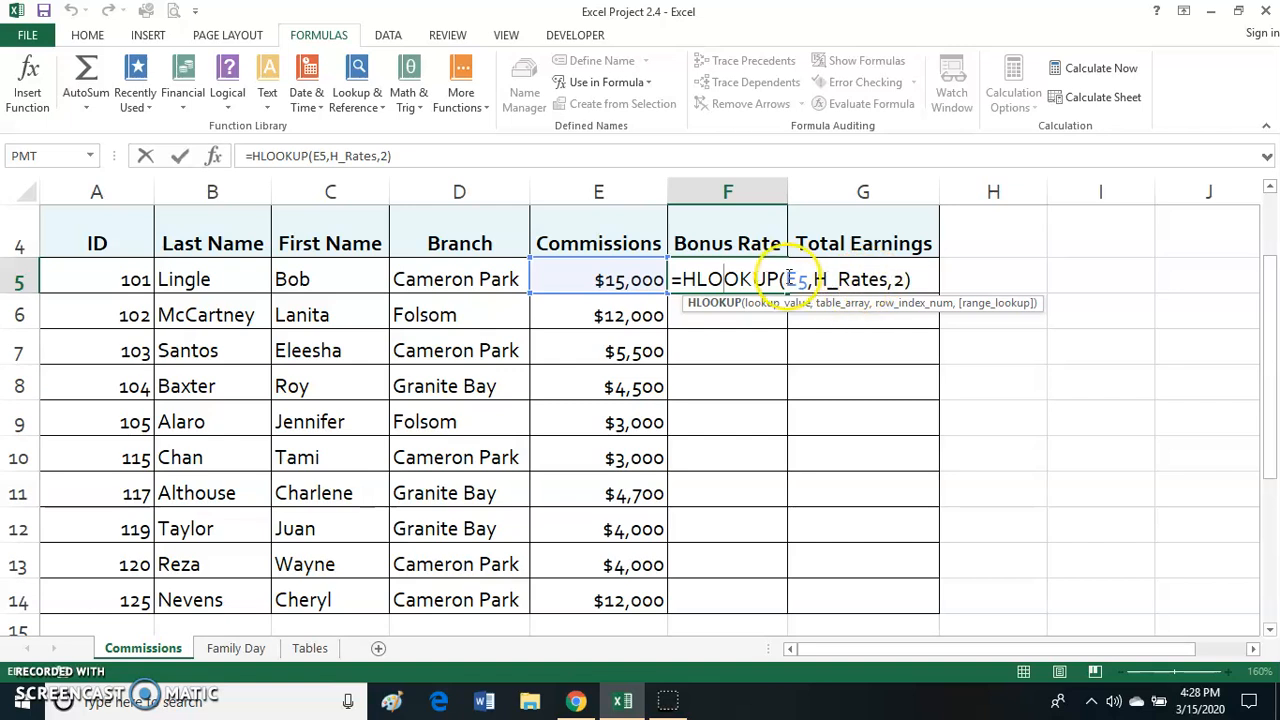
click(870, 283)
click(740, 280)
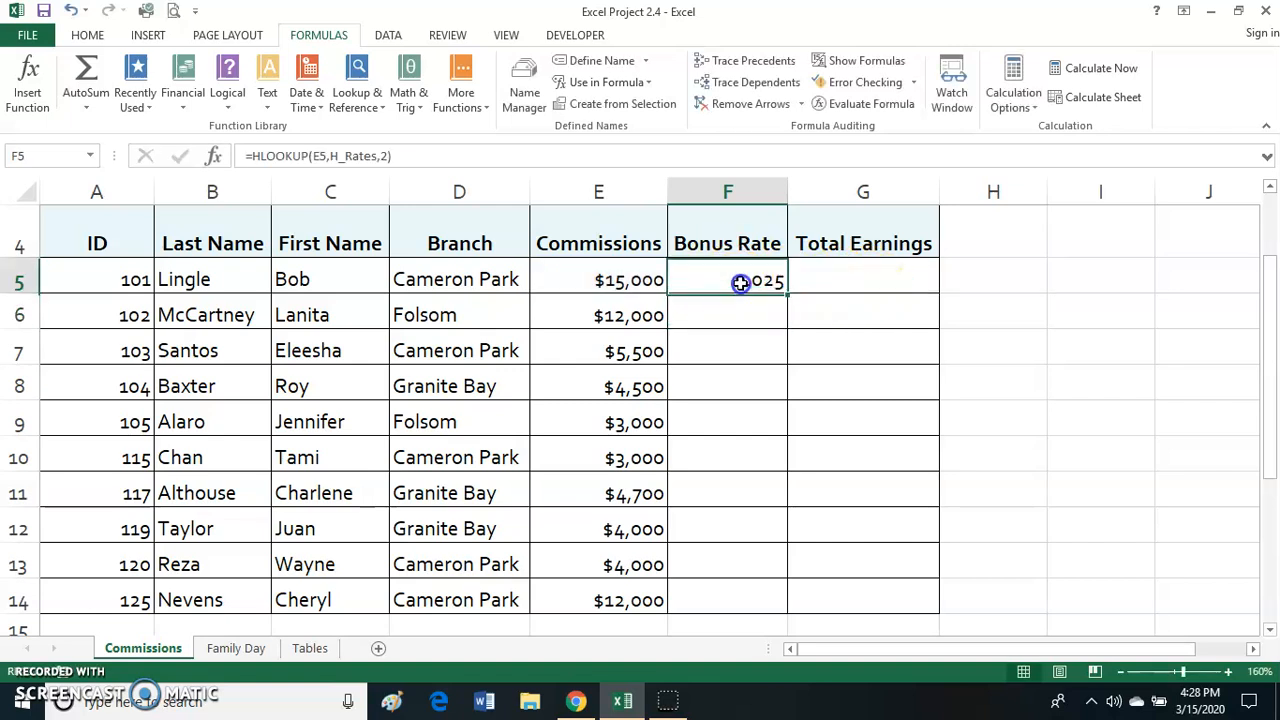
Review the HLOOKUP arguments of F5 one by one, from lookup value to range lookup, keeping the formula as entered.
double_click(757, 280)
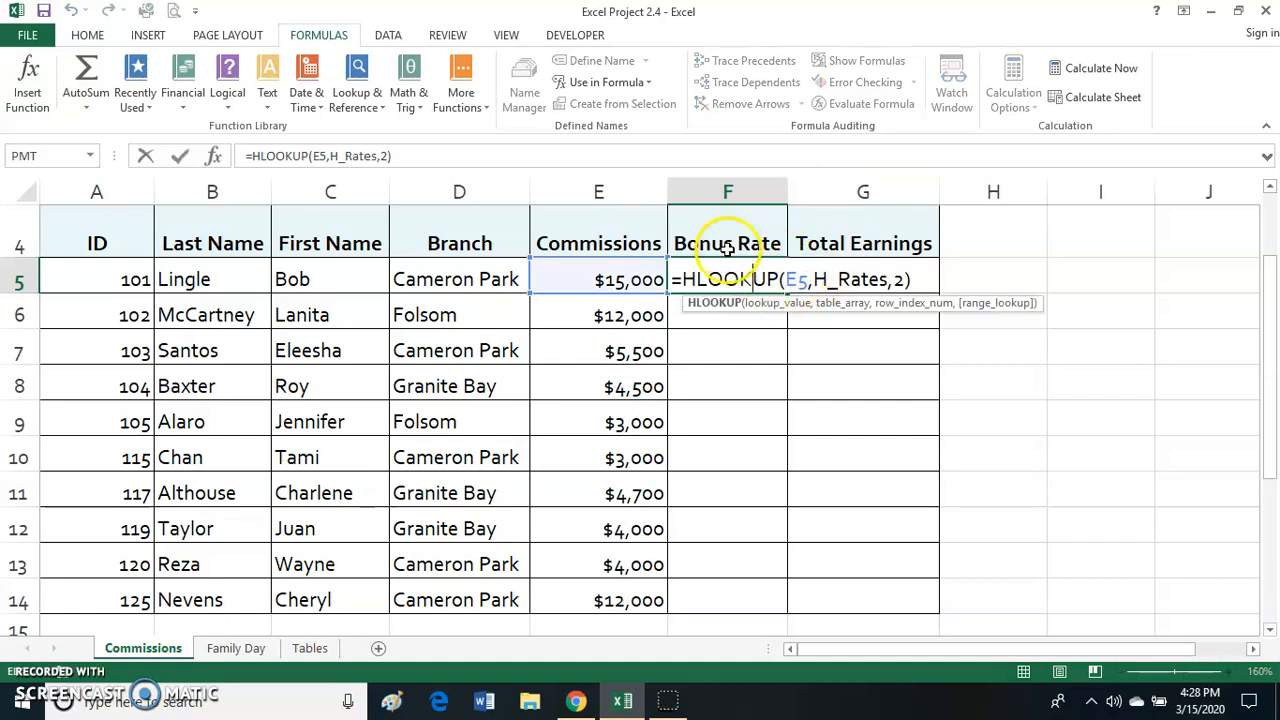
click(214, 161)
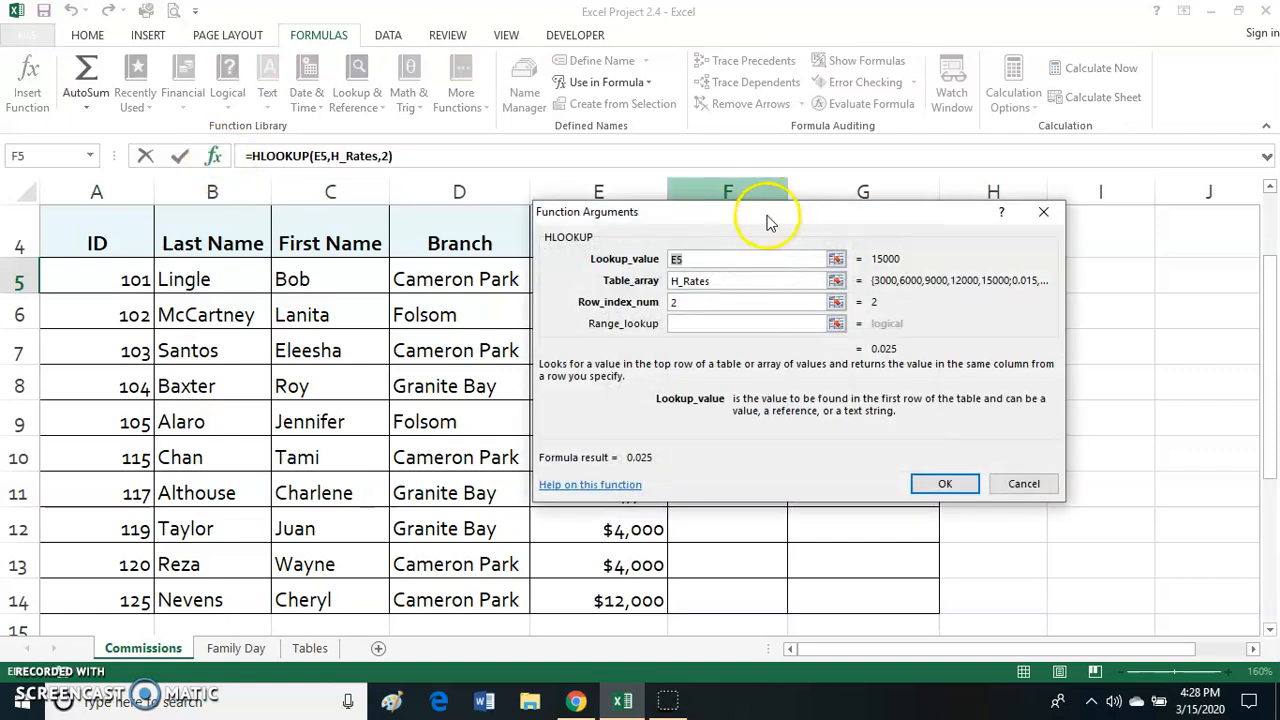
drag(770, 220, 800, 320)
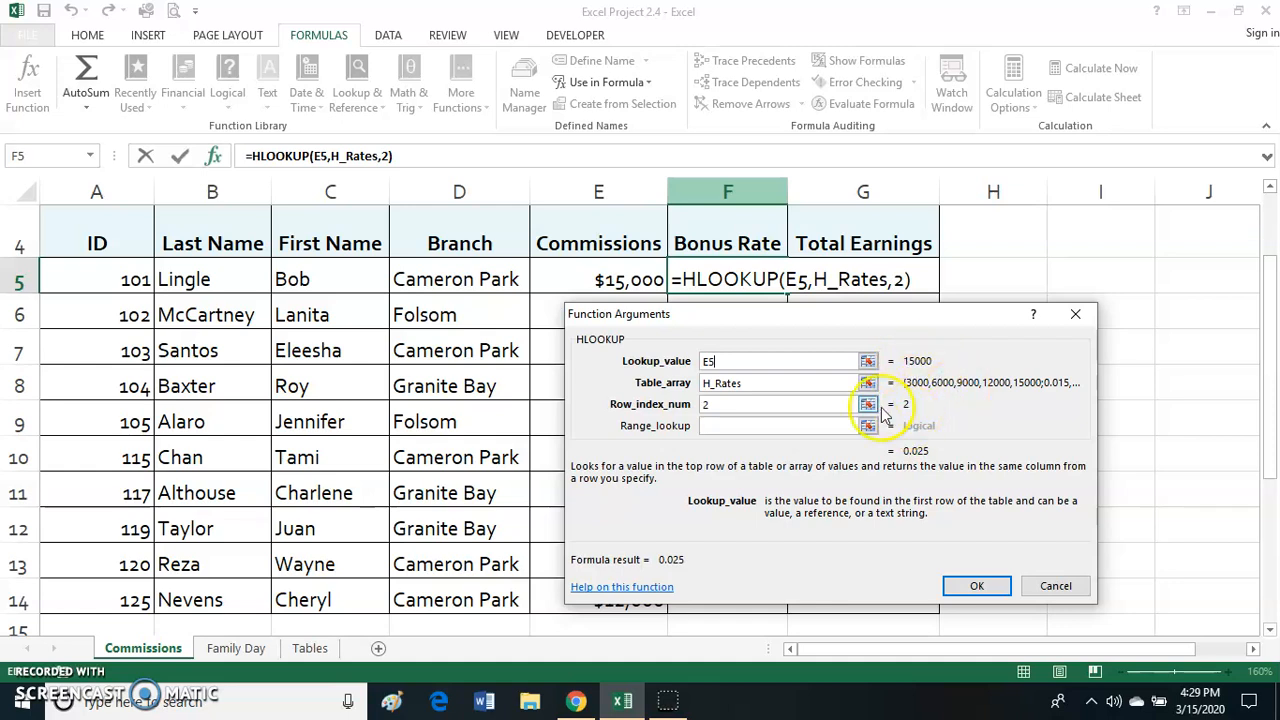
click(762, 386)
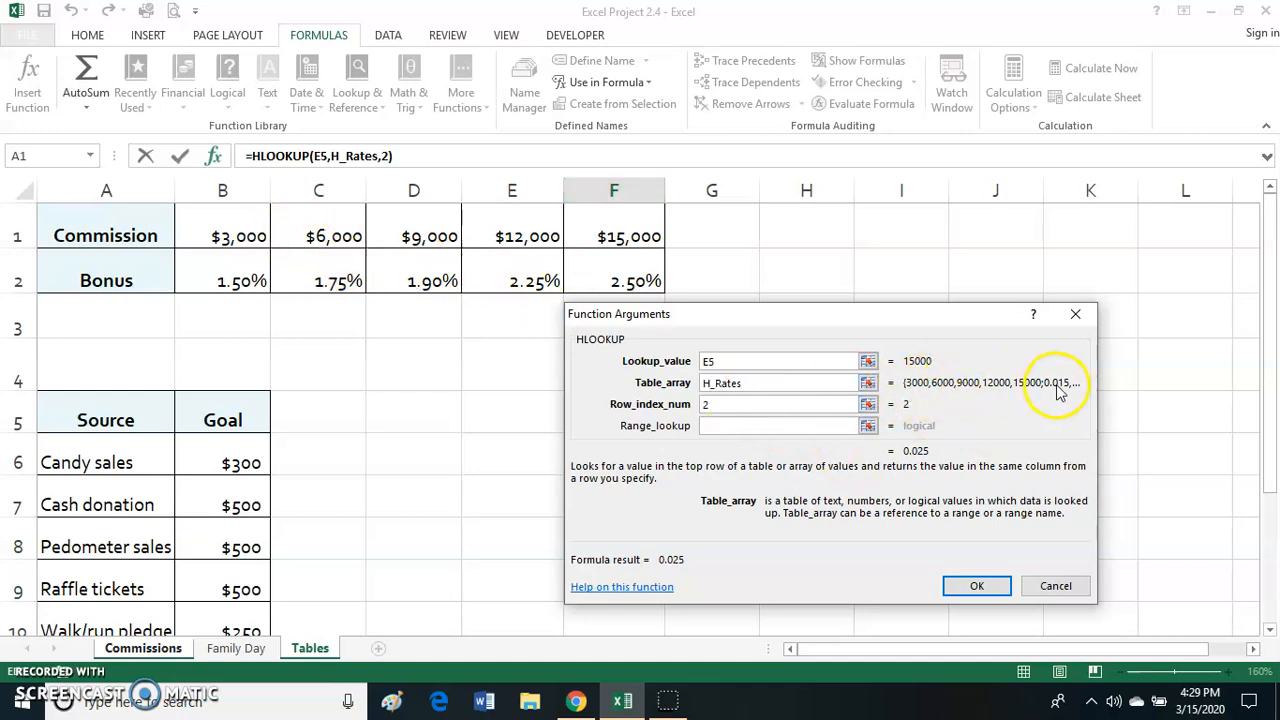
double_click(717, 402)
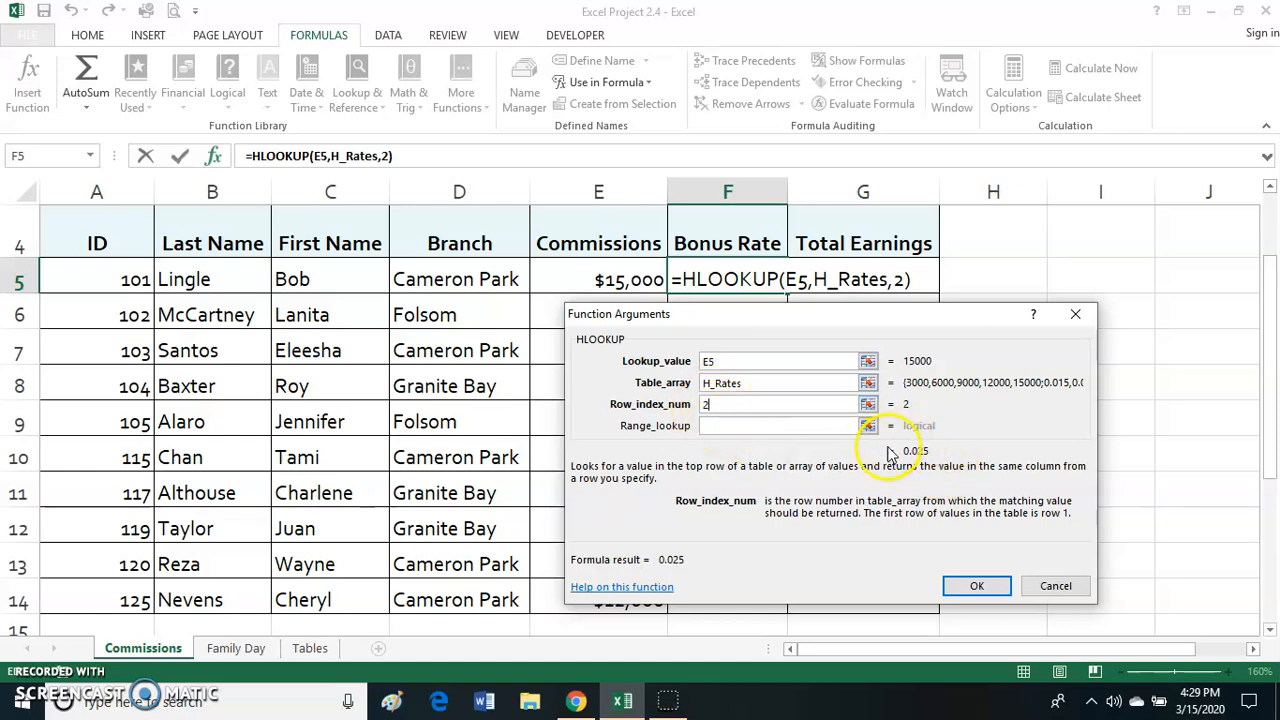
click(729, 425)
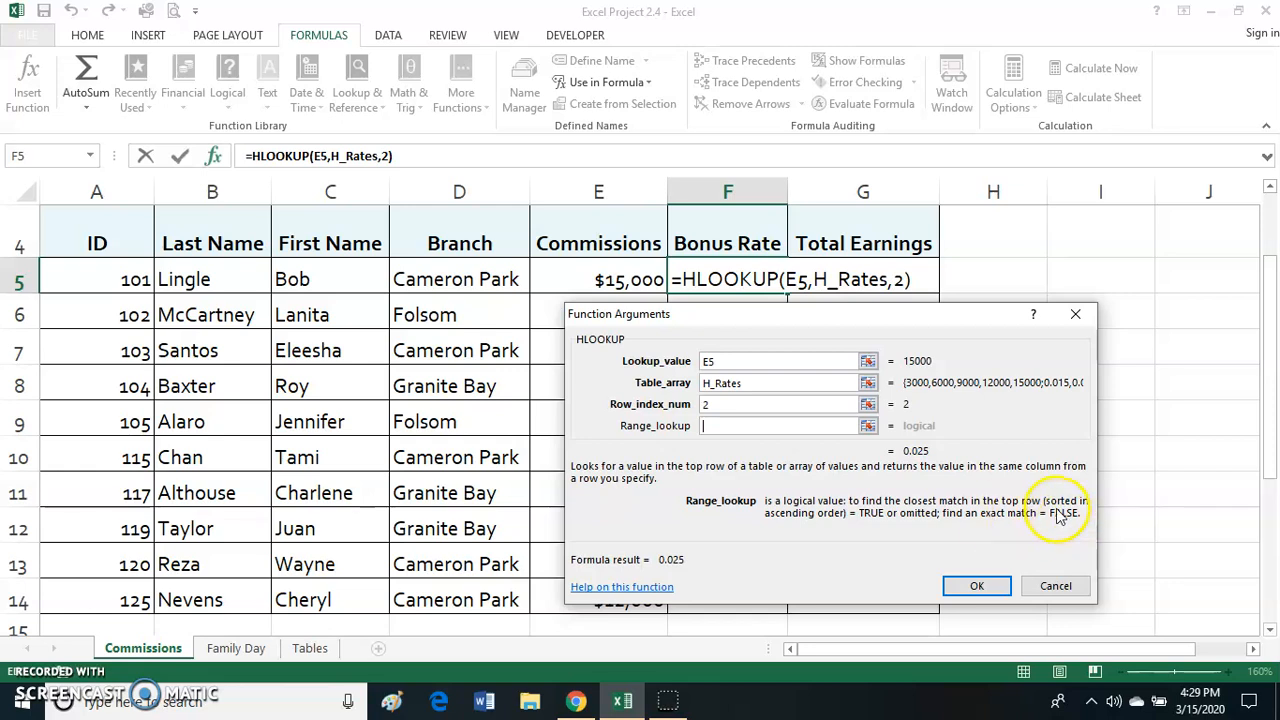
click(976, 586)
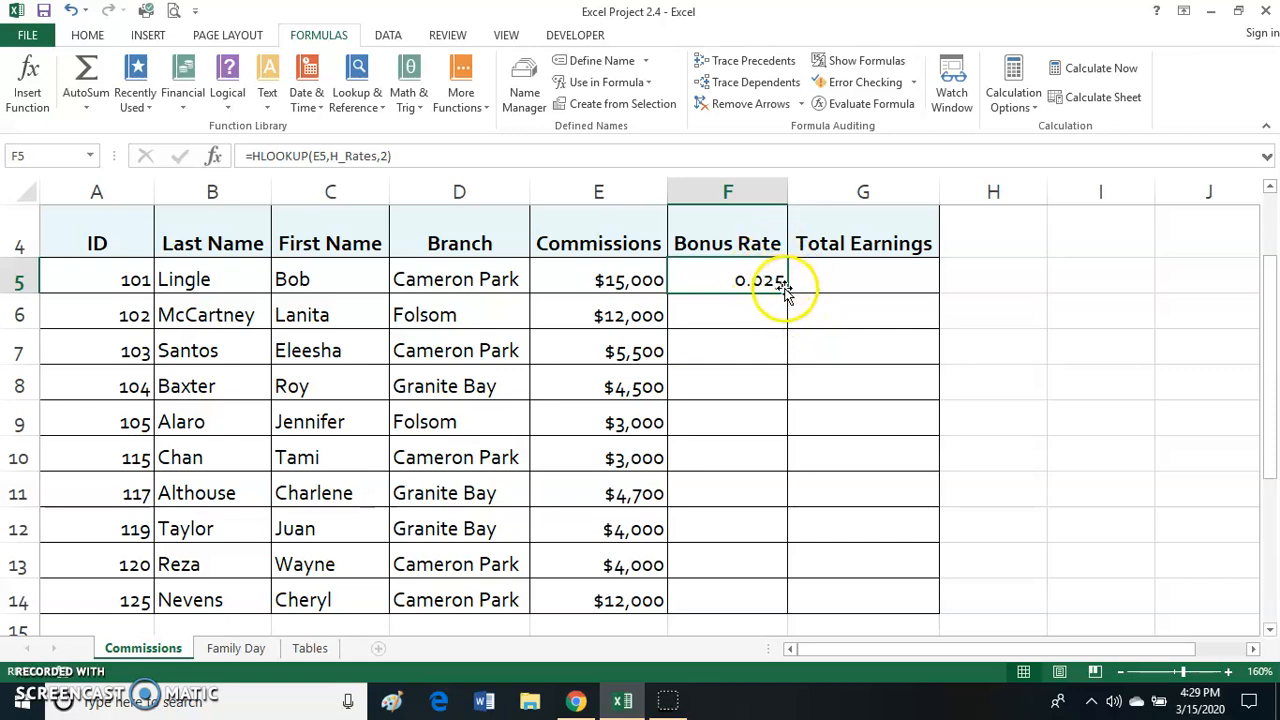
Copy the F5 bonus rate formula down through F14 and check the copied formulas in F6, F7 and F8.
drag(786, 290, 800, 606)
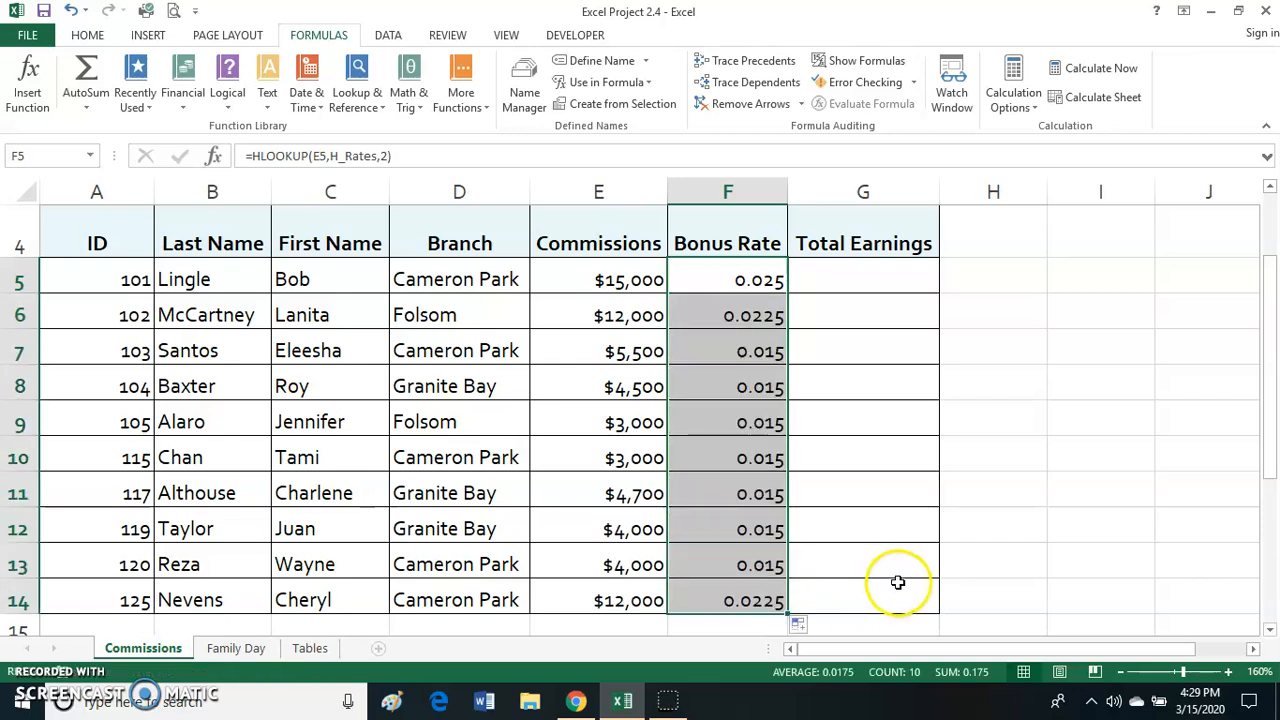
double_click(753, 315)
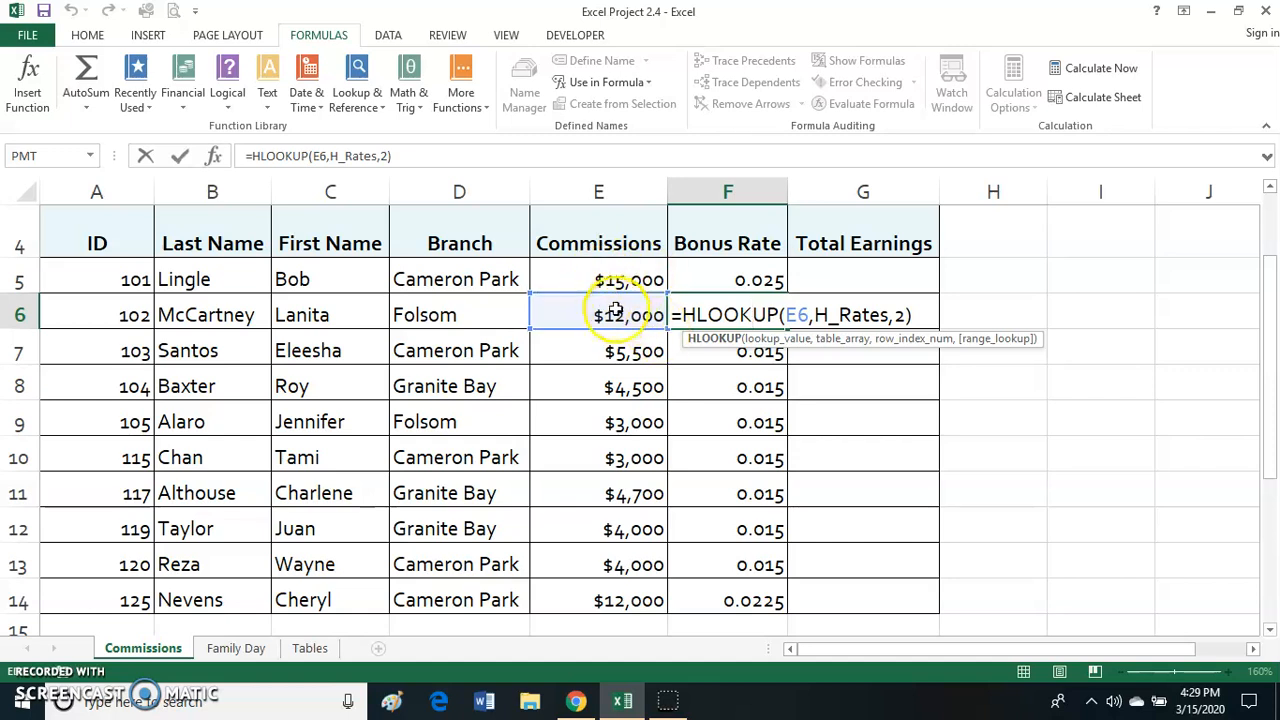
drag(813, 316, 814, 316)
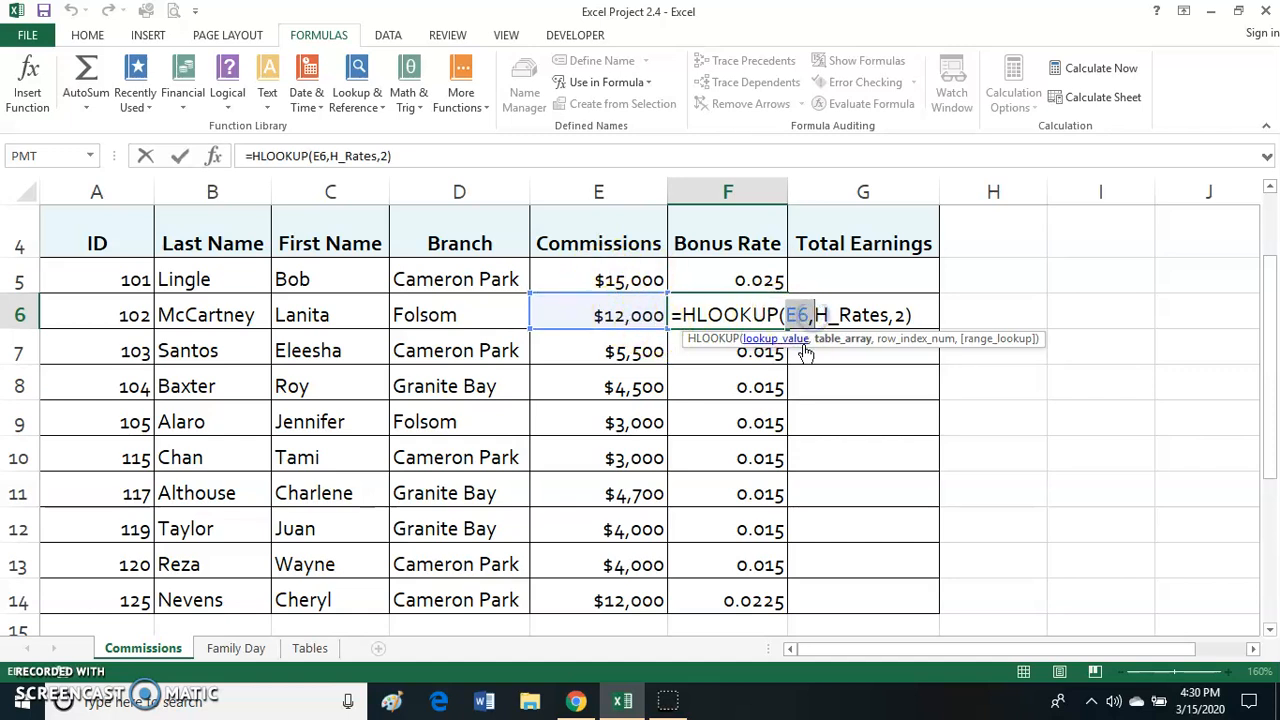
key(Escape)
double_click(748, 351)
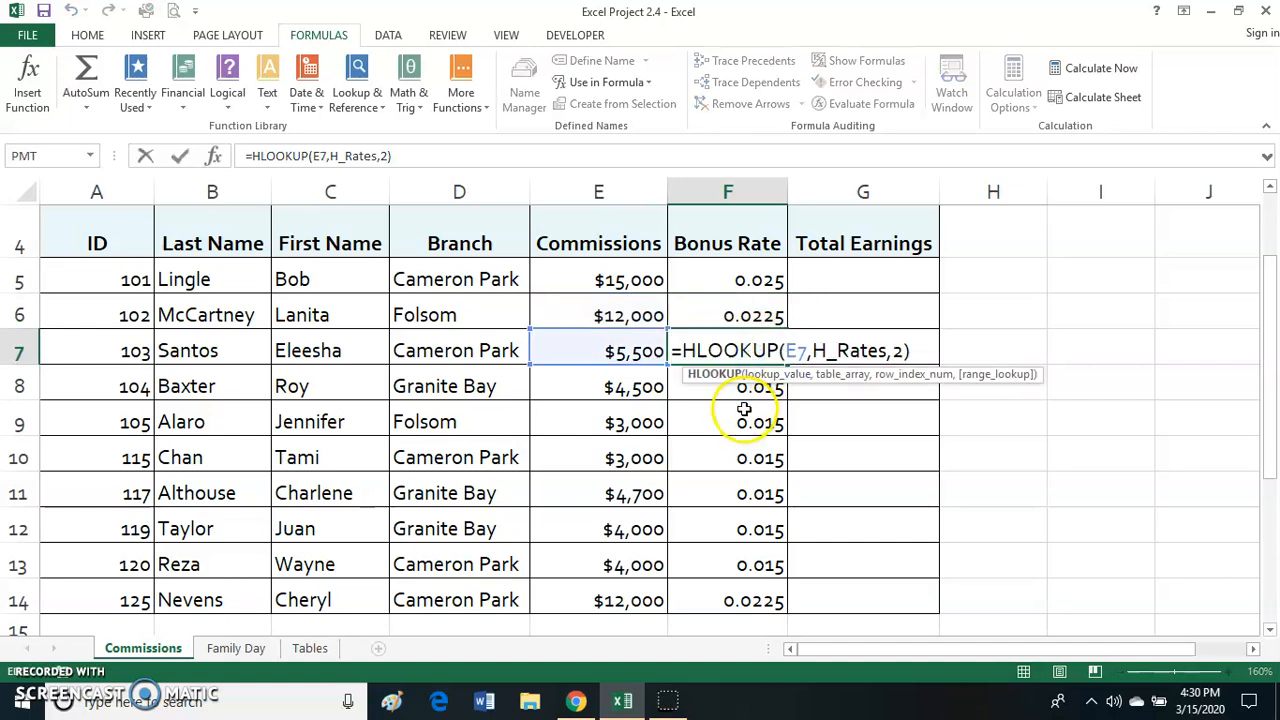
key(Escape)
double_click(738, 387)
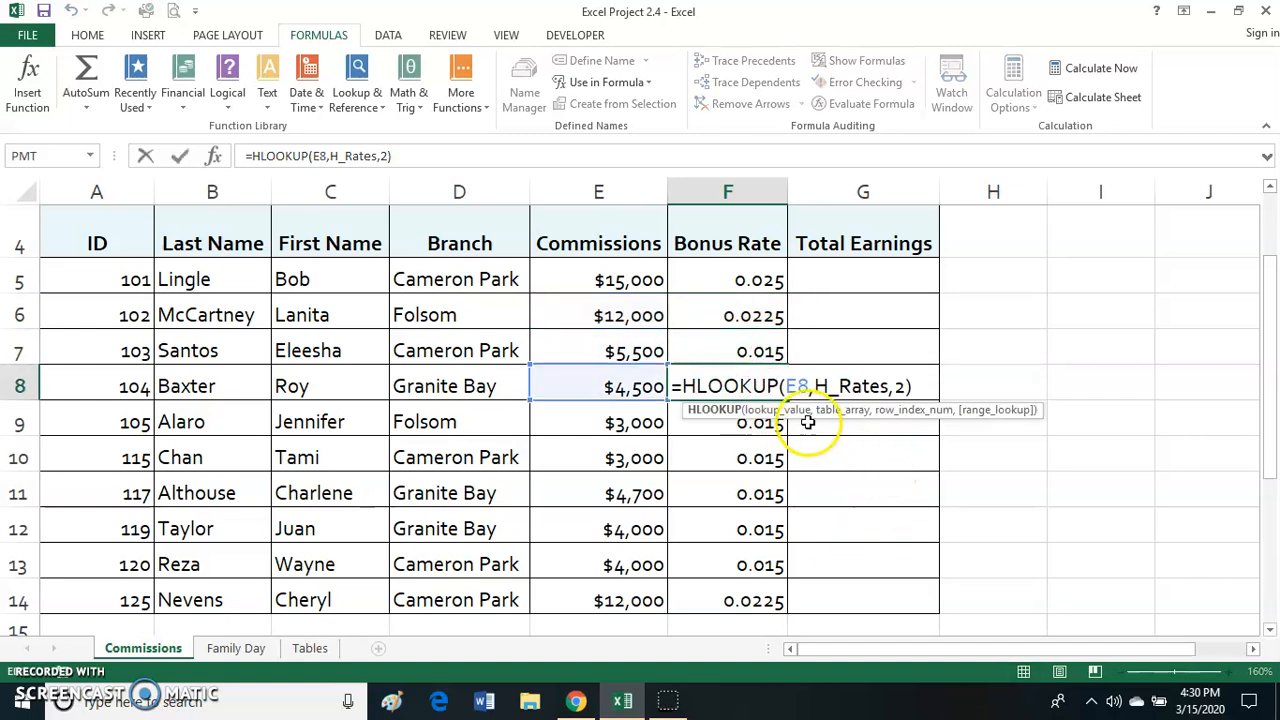
key(Escape)
Format the bonus rates in F5:F14 as percentages with two decimal places.
click(768, 281)
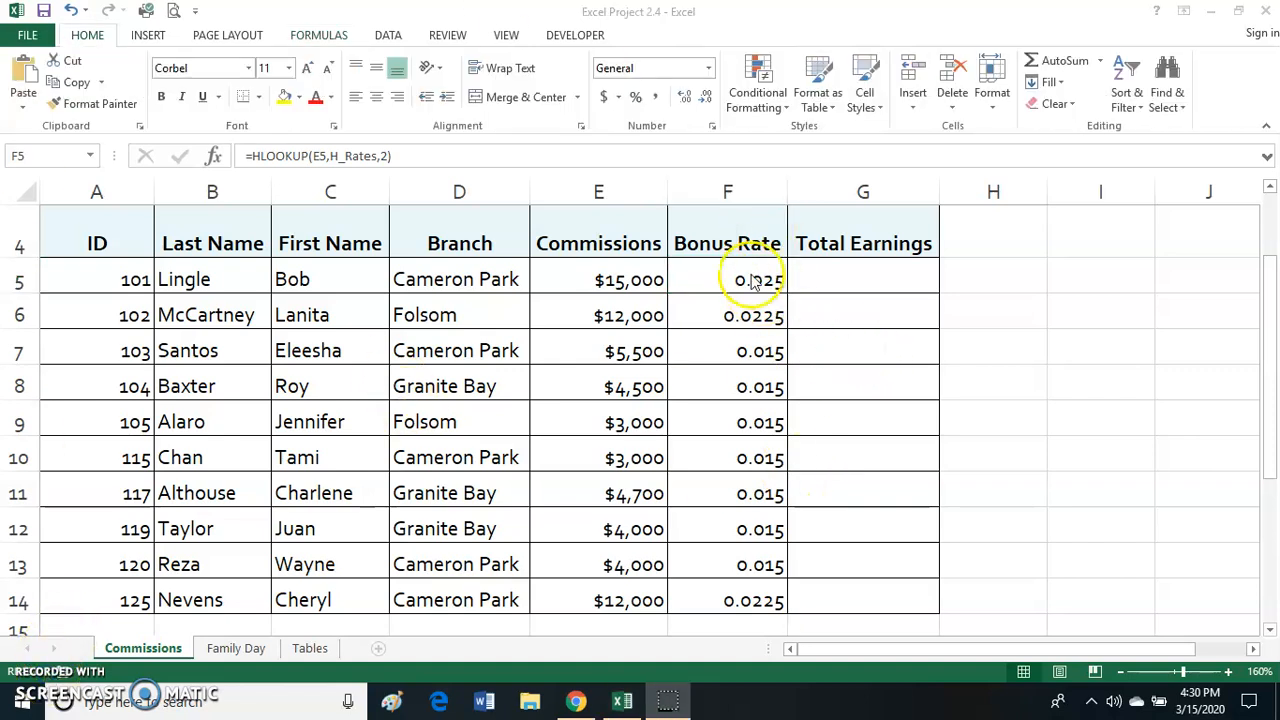
click(88, 40)
drag(731, 277, 723, 588)
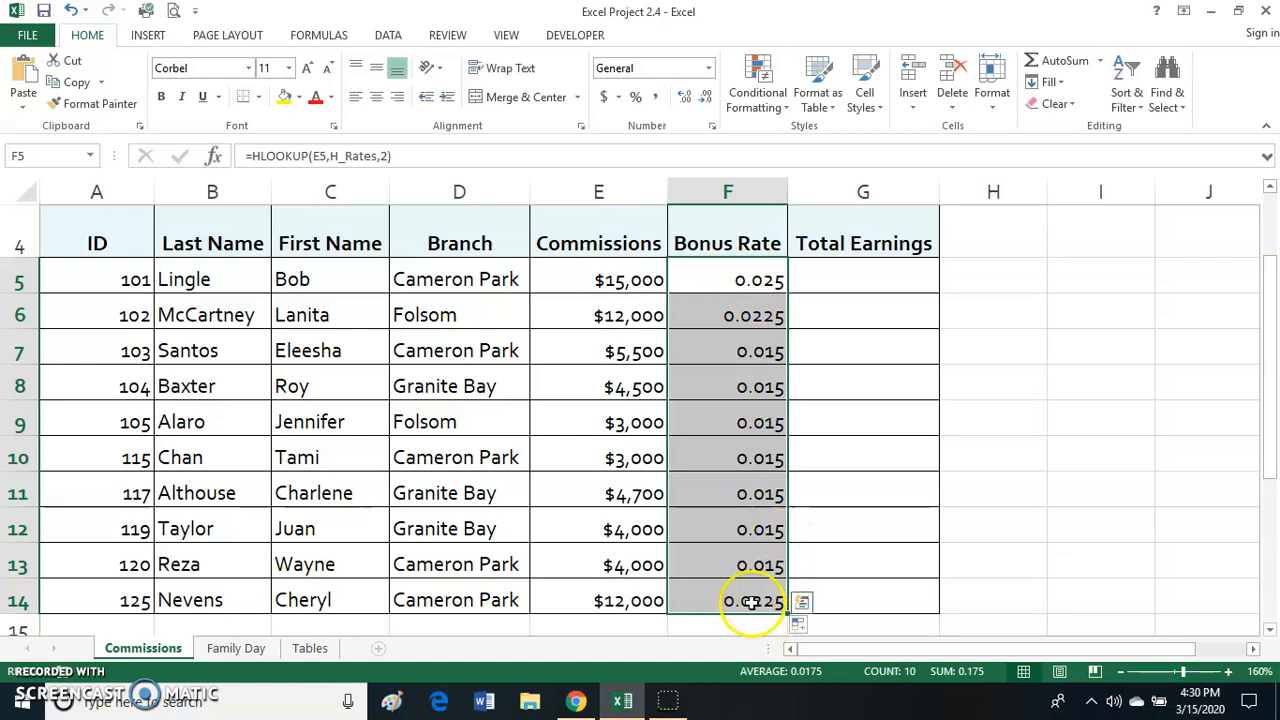
click(636, 100)
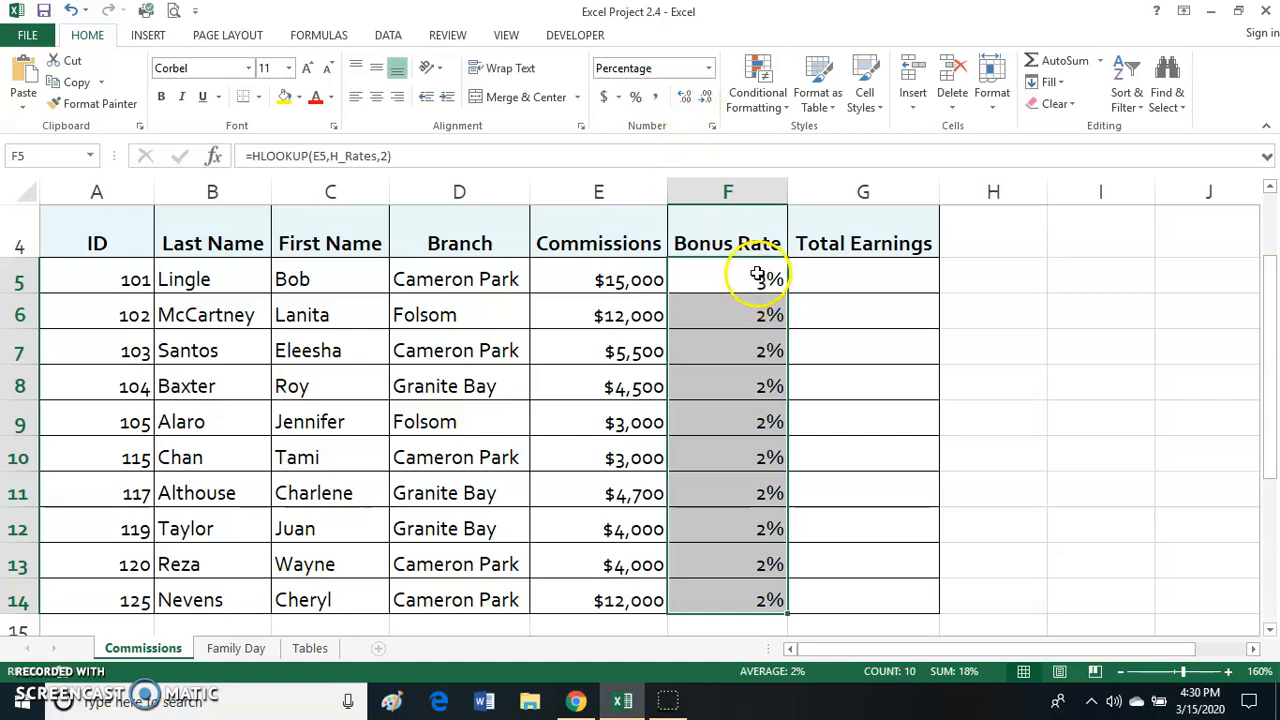
click(686, 99)
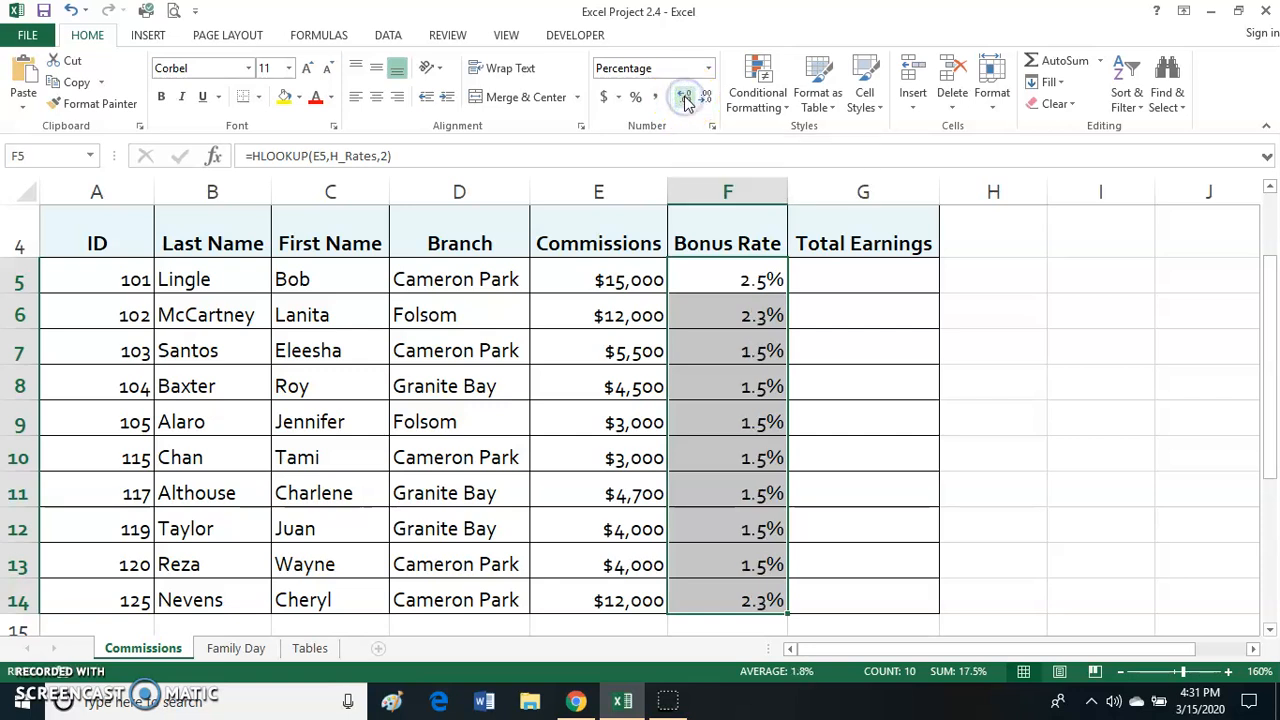
click(686, 99)
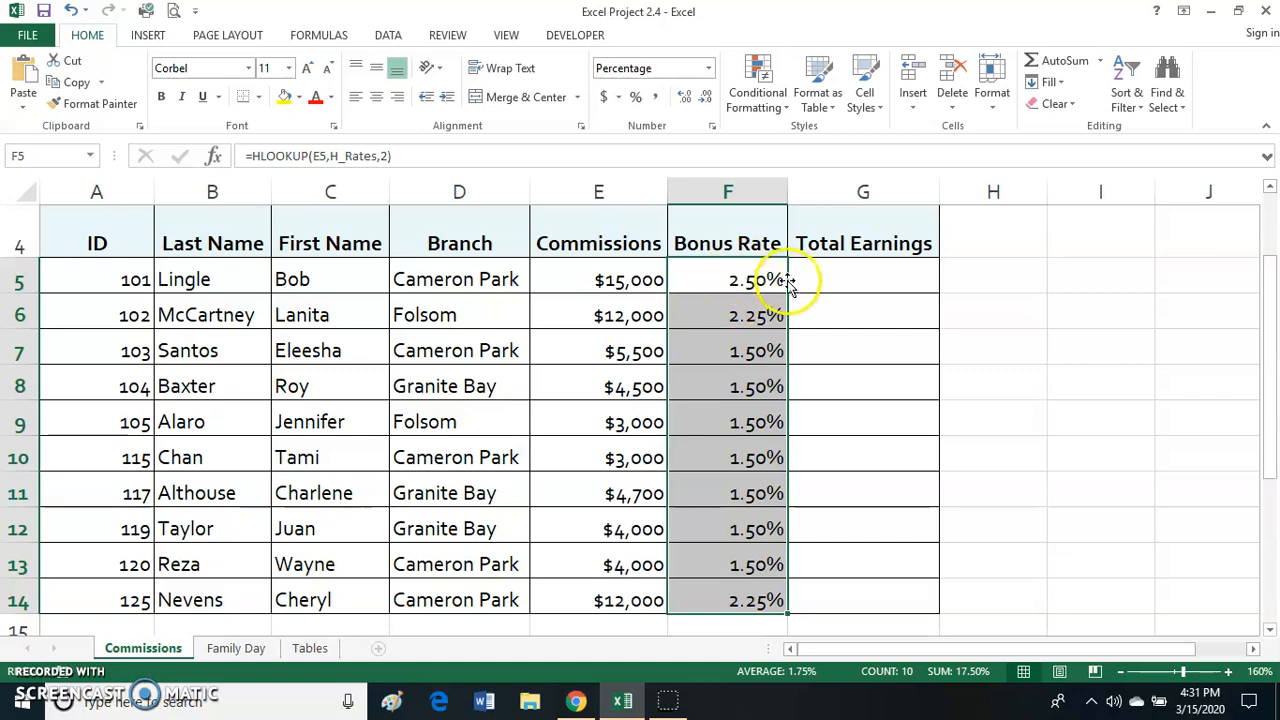
Compare the bonus rates on the Commissions sheet with the Commission and Bonus rows on the Tables sheet.
click(310, 648)
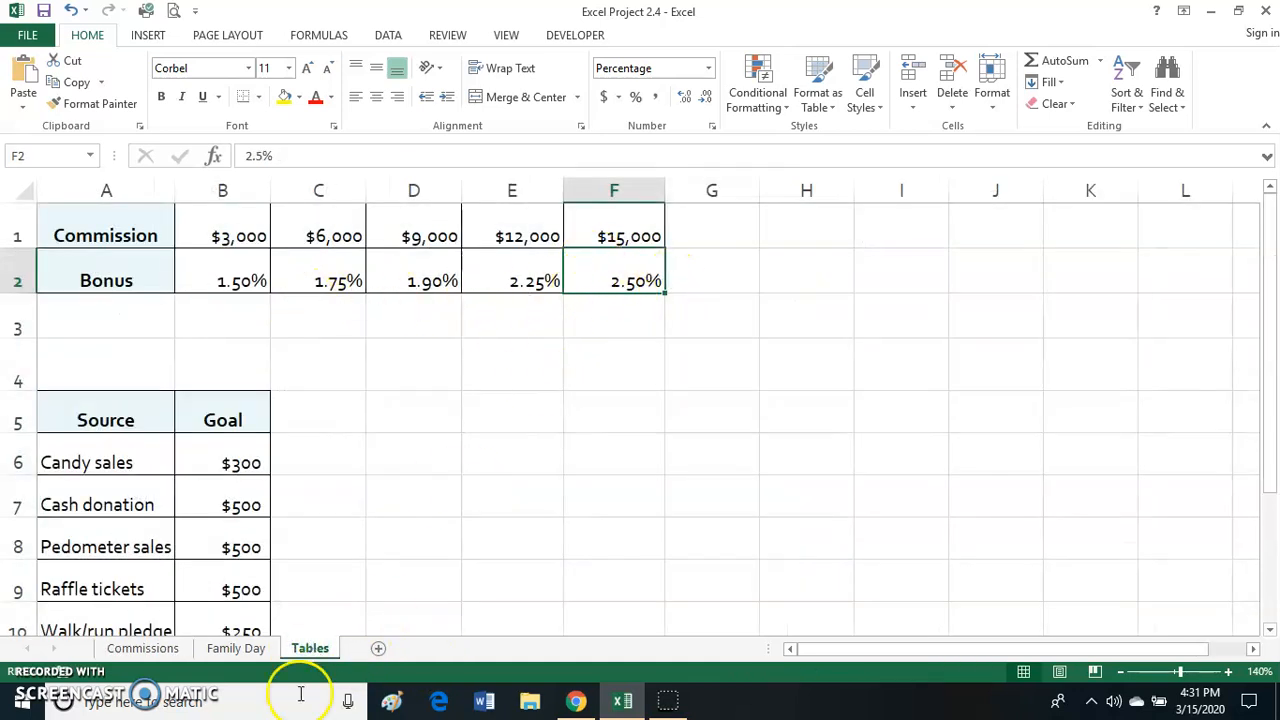
click(143, 648)
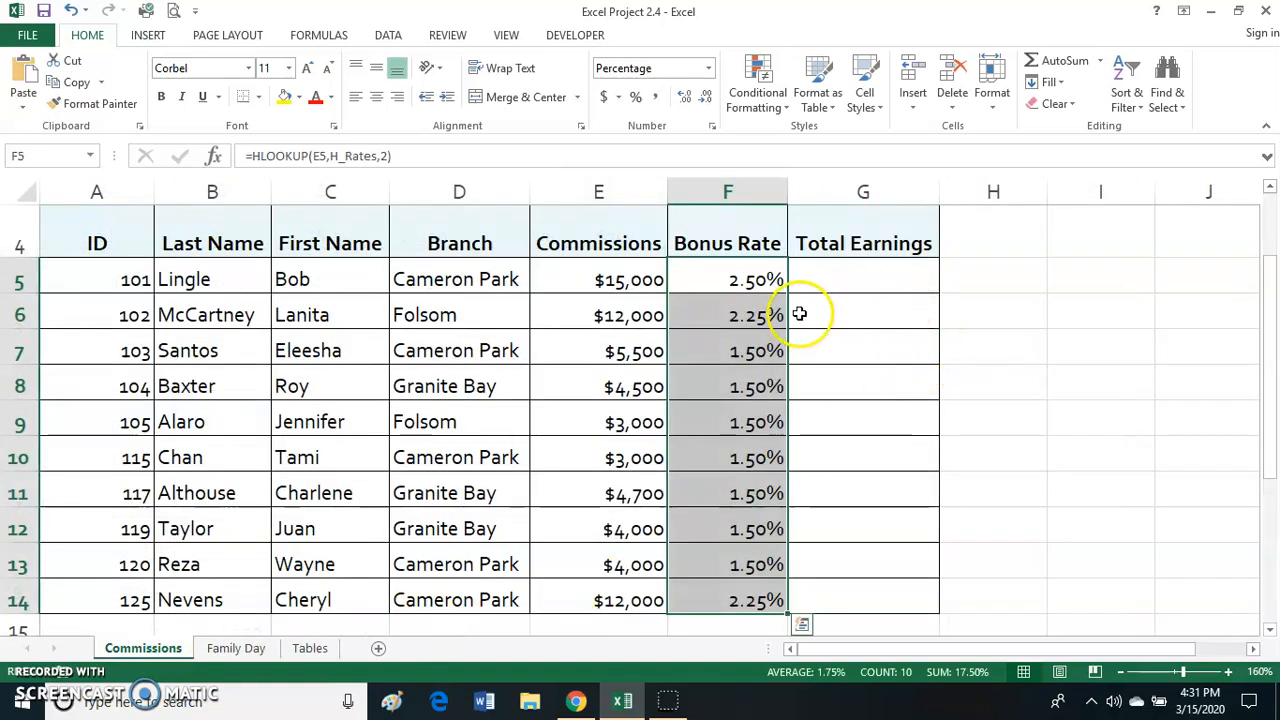
click(305, 648)
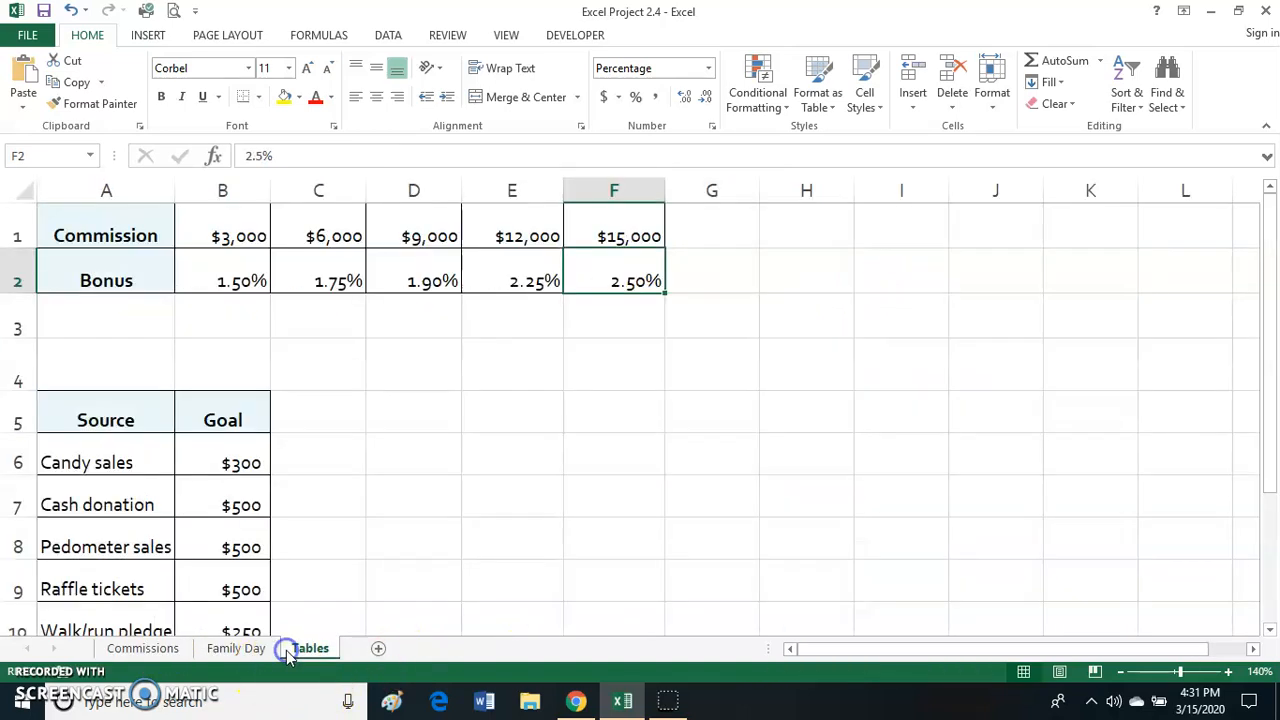
drag(223, 234, 574, 223)
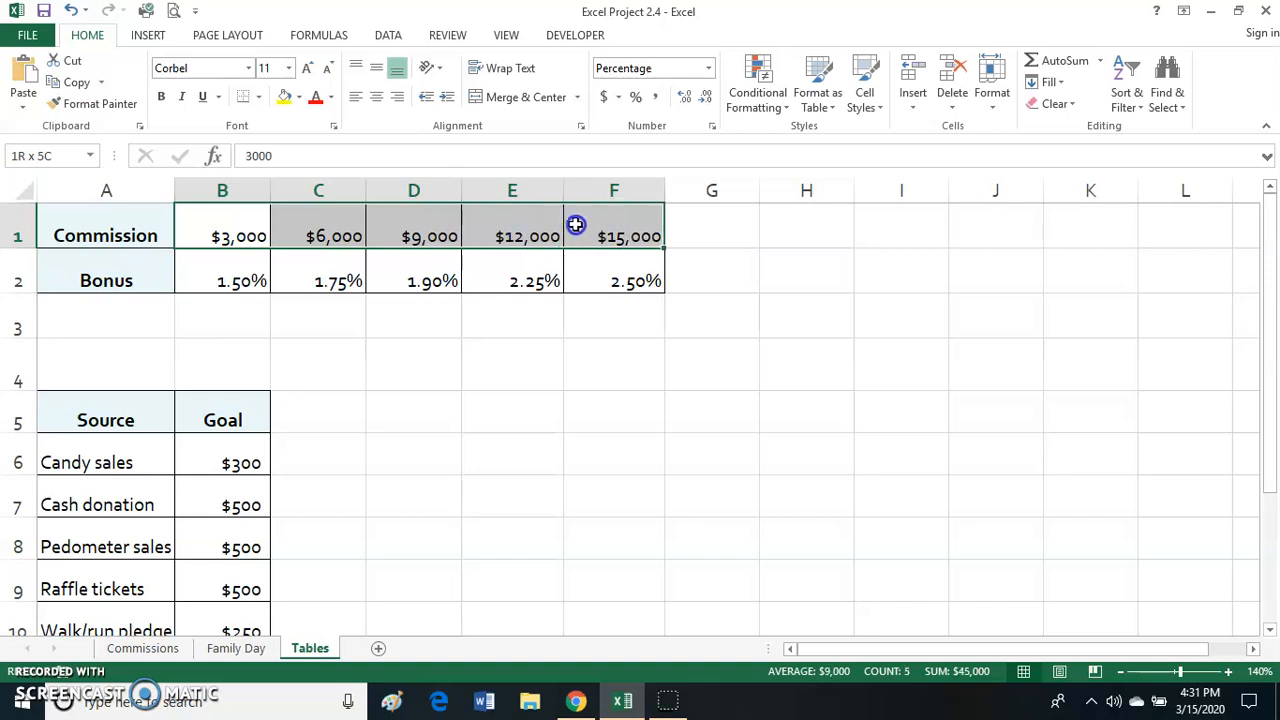
drag(250, 240, 607, 252)
click(621, 234)
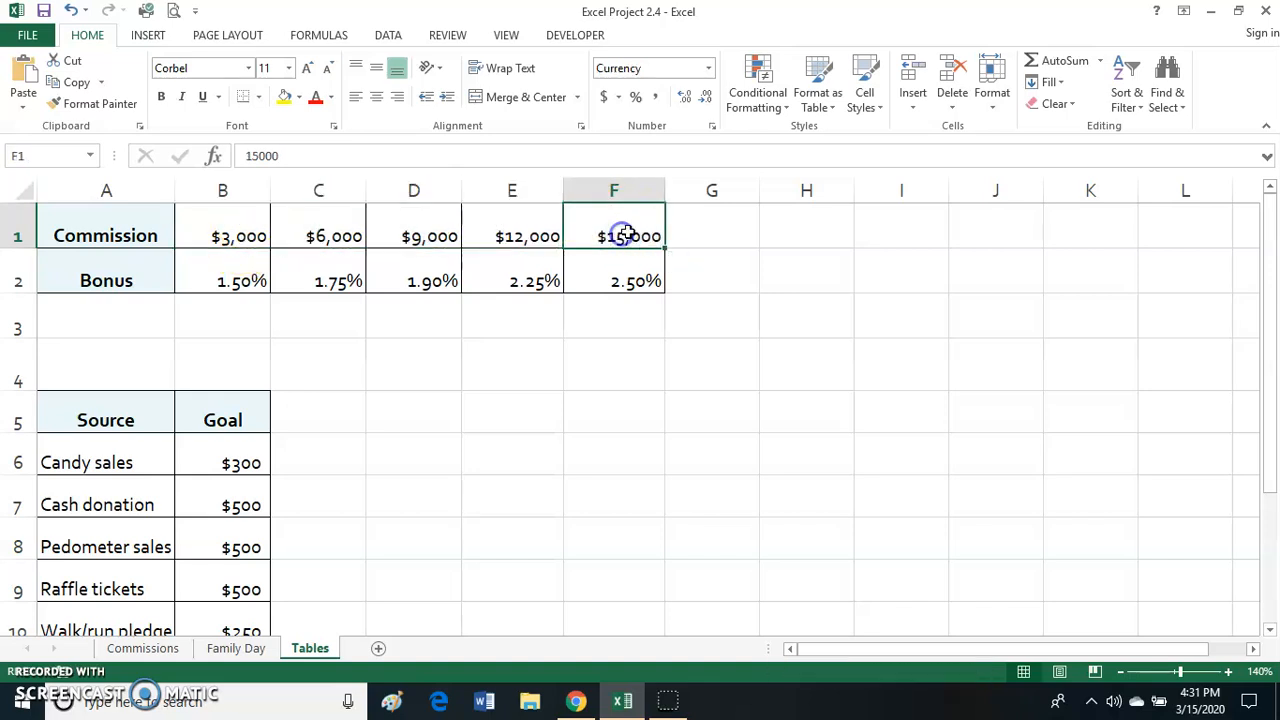
click(645, 282)
click(631, 314)
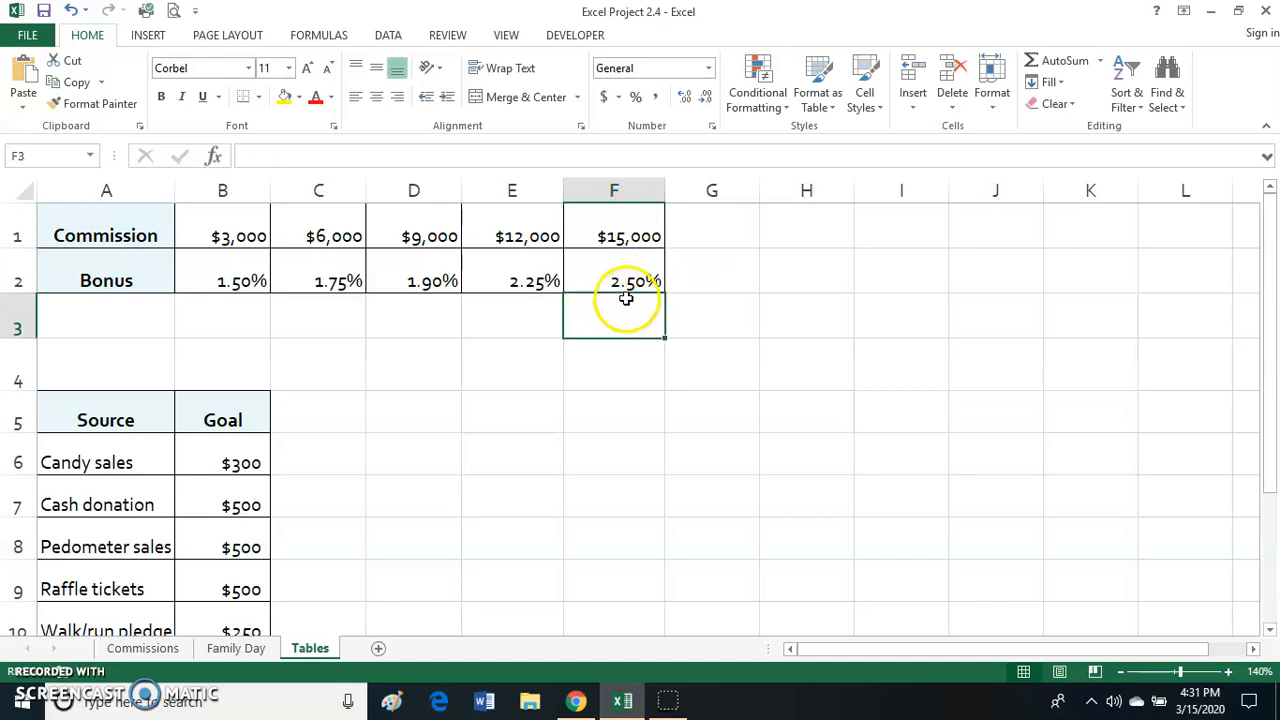
click(619, 305)
click(622, 282)
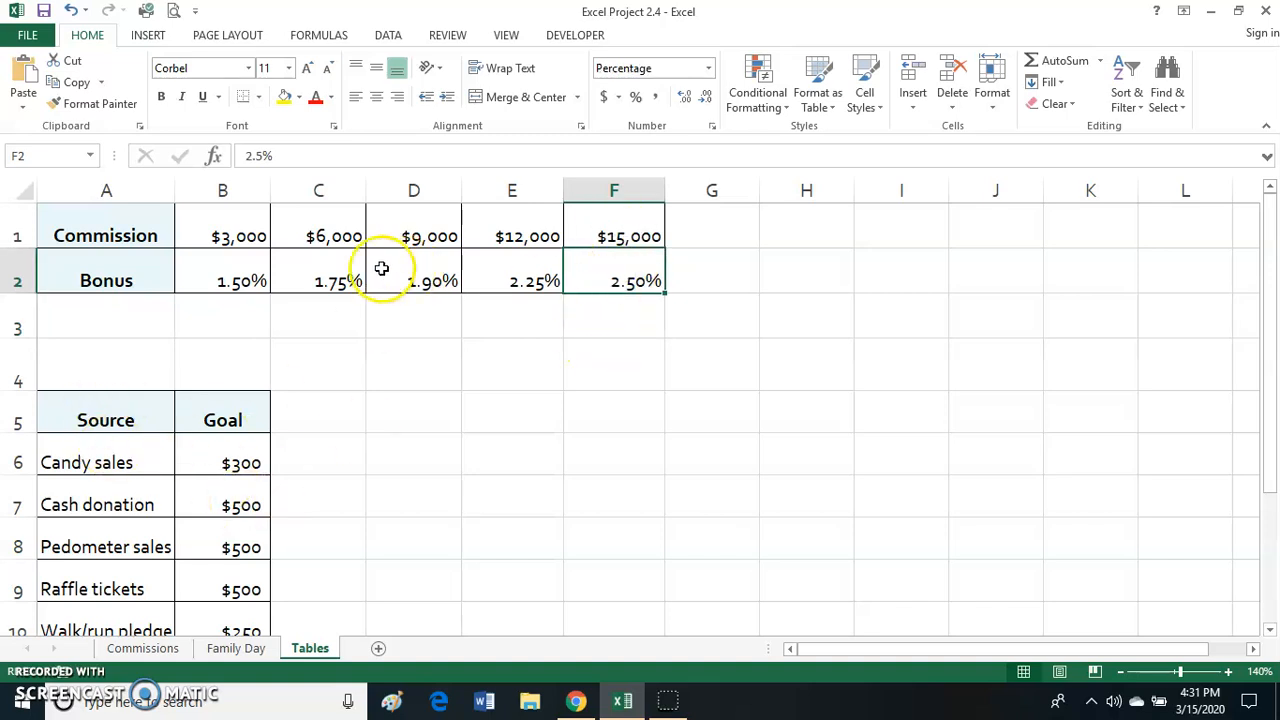
drag(251, 233, 963, 383)
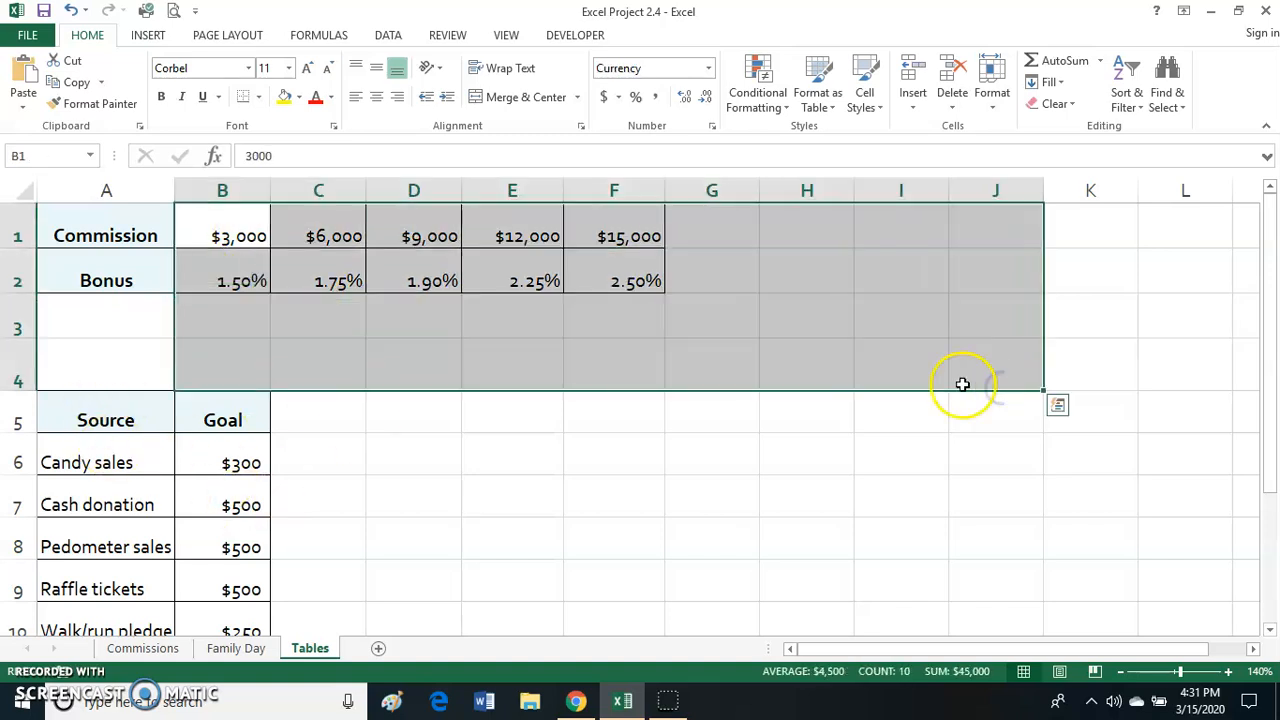
Back on the Commissions sheet, reread the F5 formula and its lookup value, table array and row index arguments without changing them.
click(180, 650)
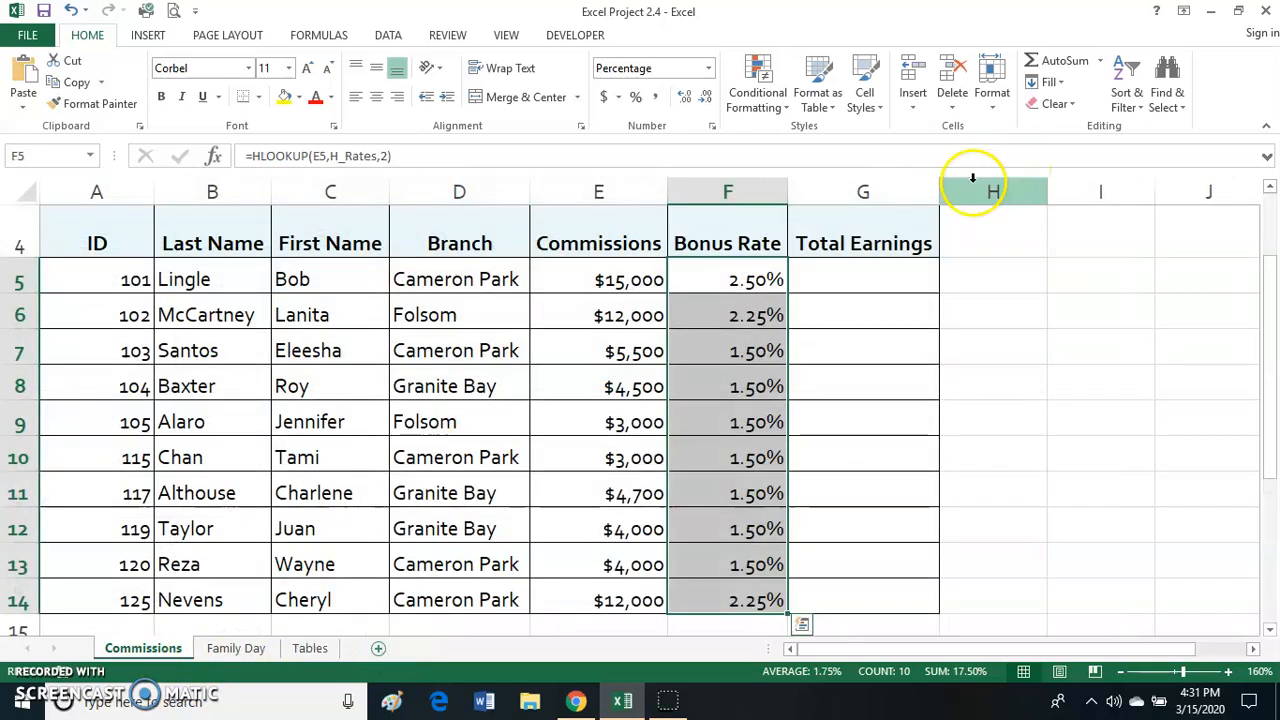
click(862, 286)
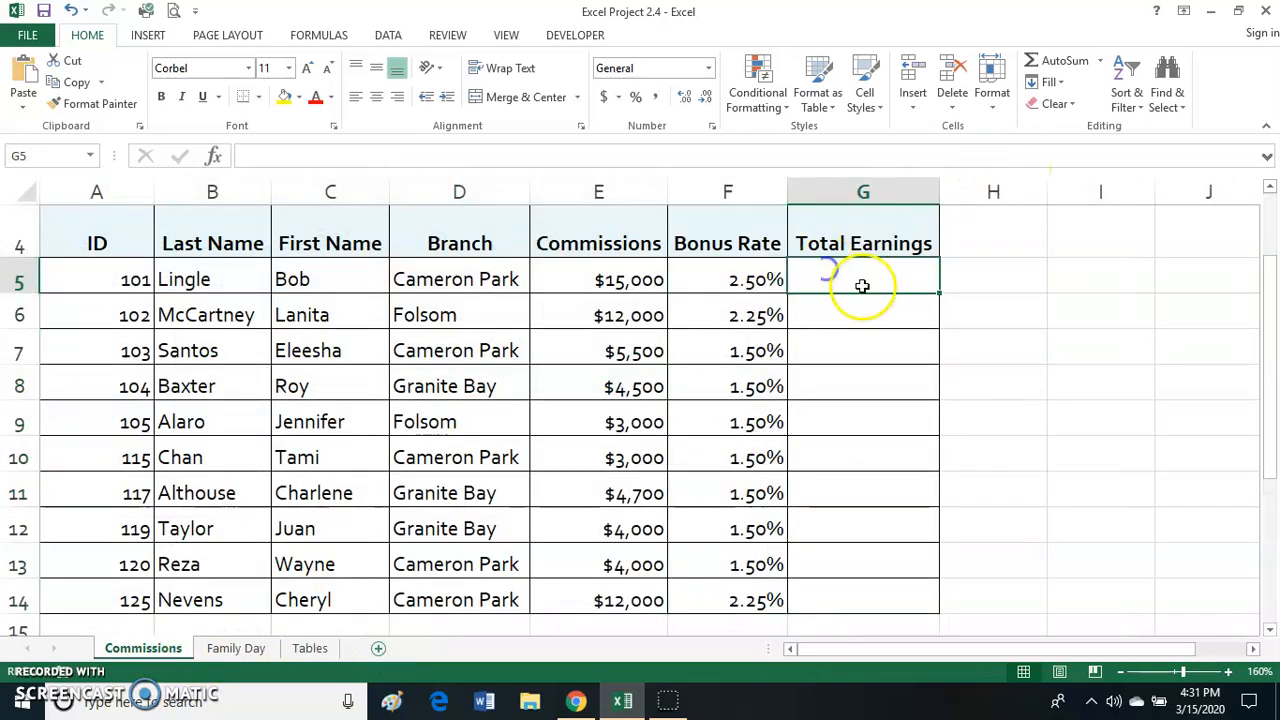
double_click(770, 283)
drag(684, 280, 906, 279)
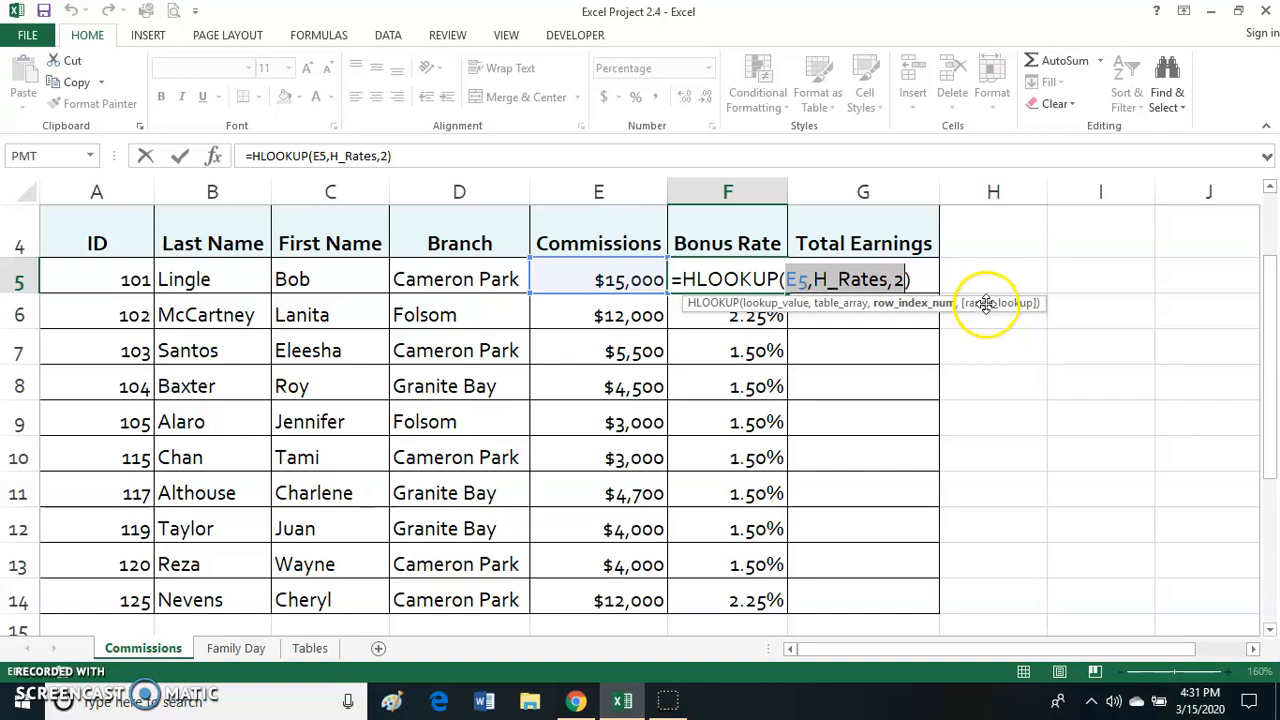
click(219, 157)
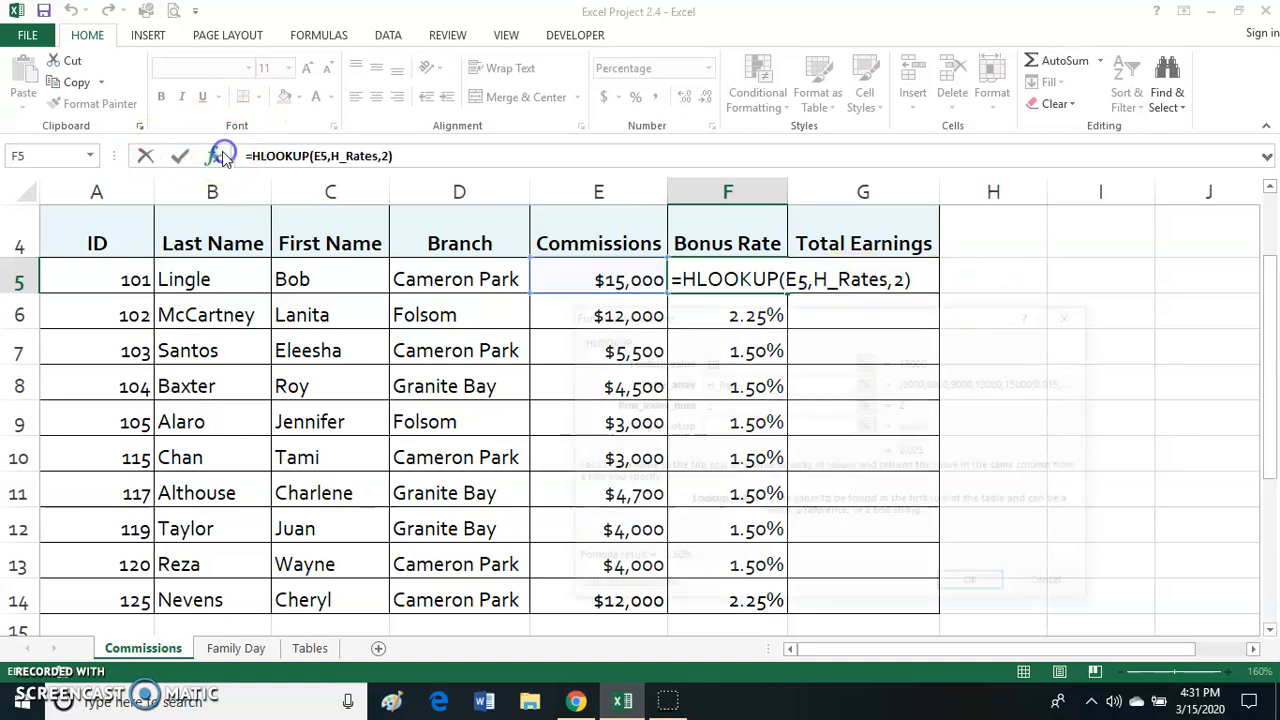
click(714, 361)
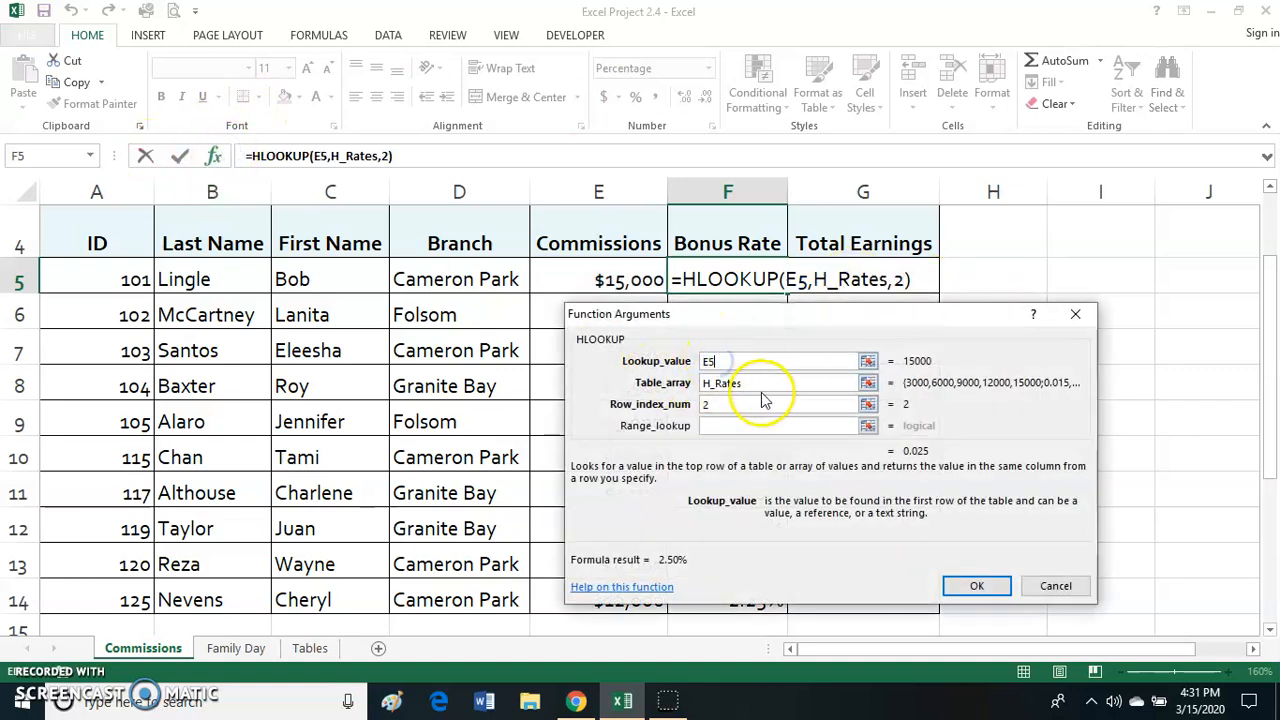
click(760, 383)
click(742, 404)
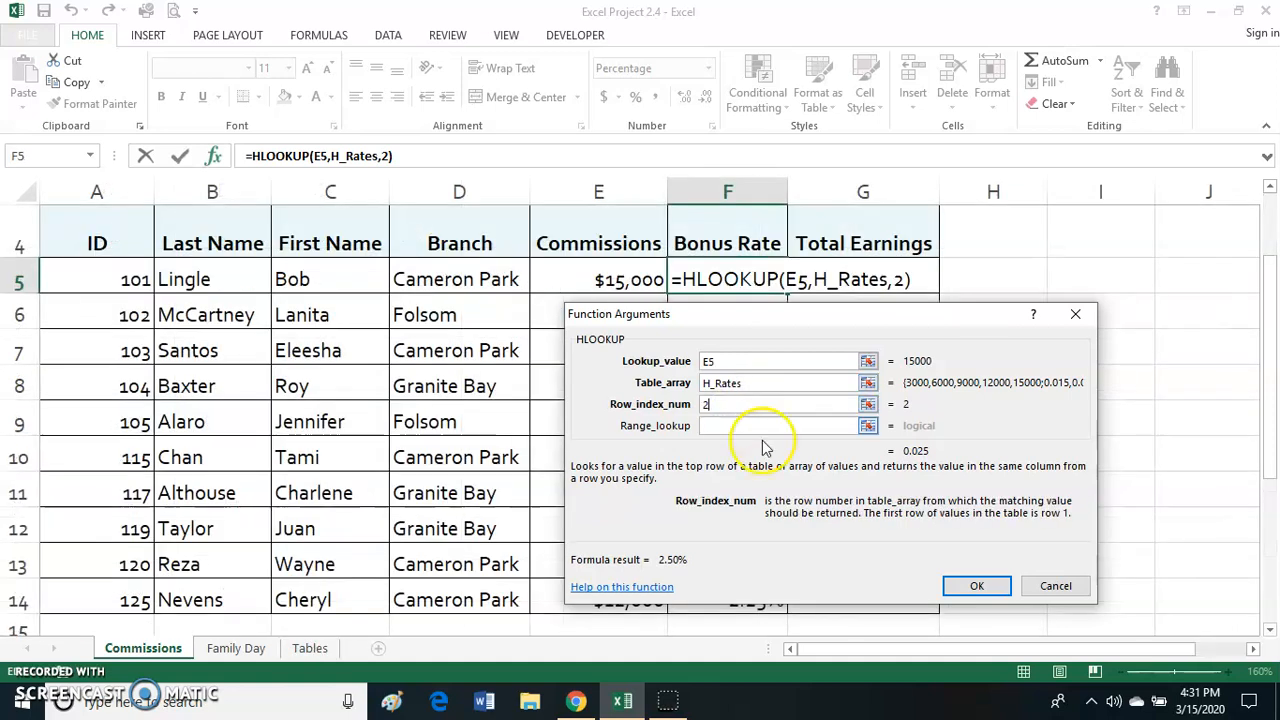
click(1070, 590)
Enter the total earnings formula =E5+(F5*E5) in G5, adding the bonus to the commission.
click(864, 283)
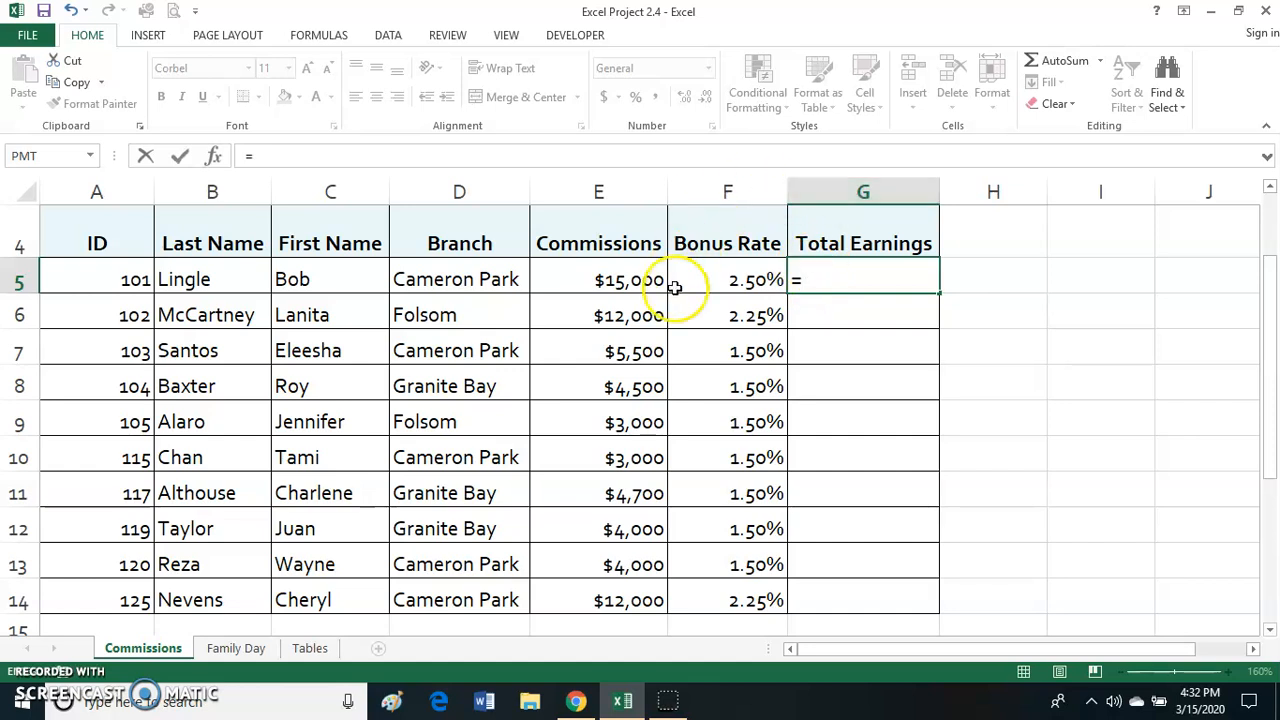
click(617, 284)
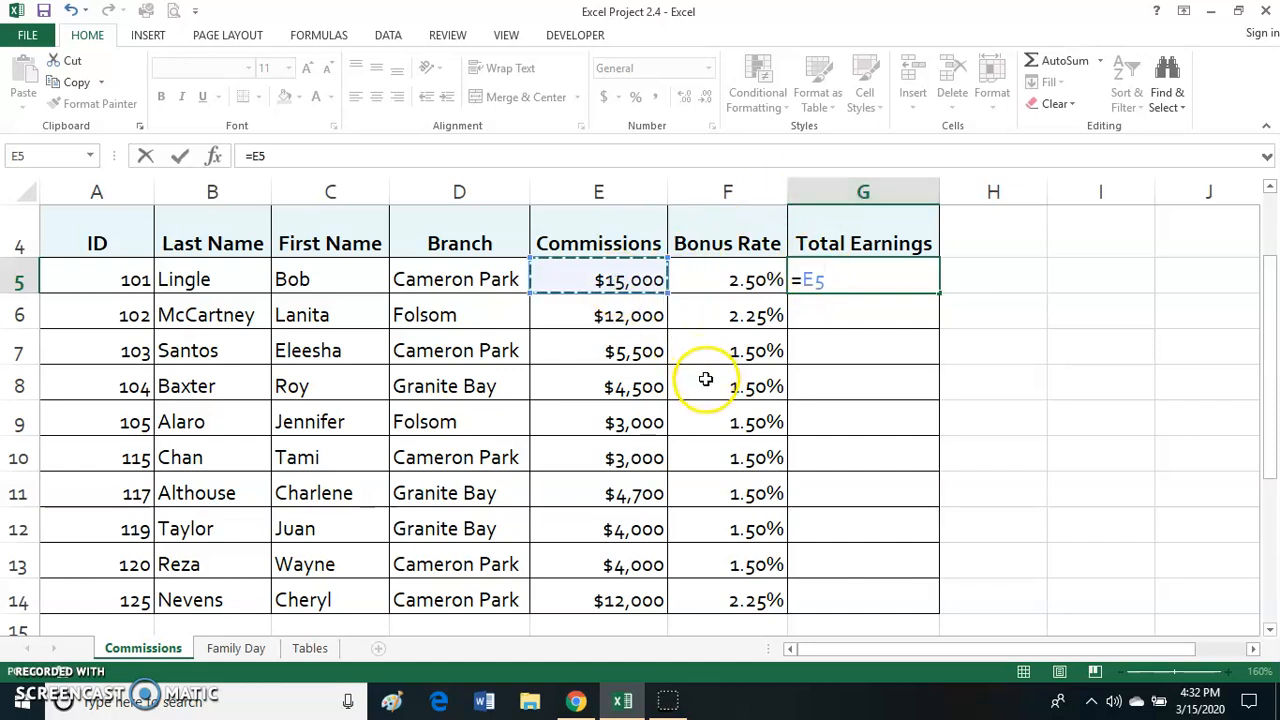
text(+()
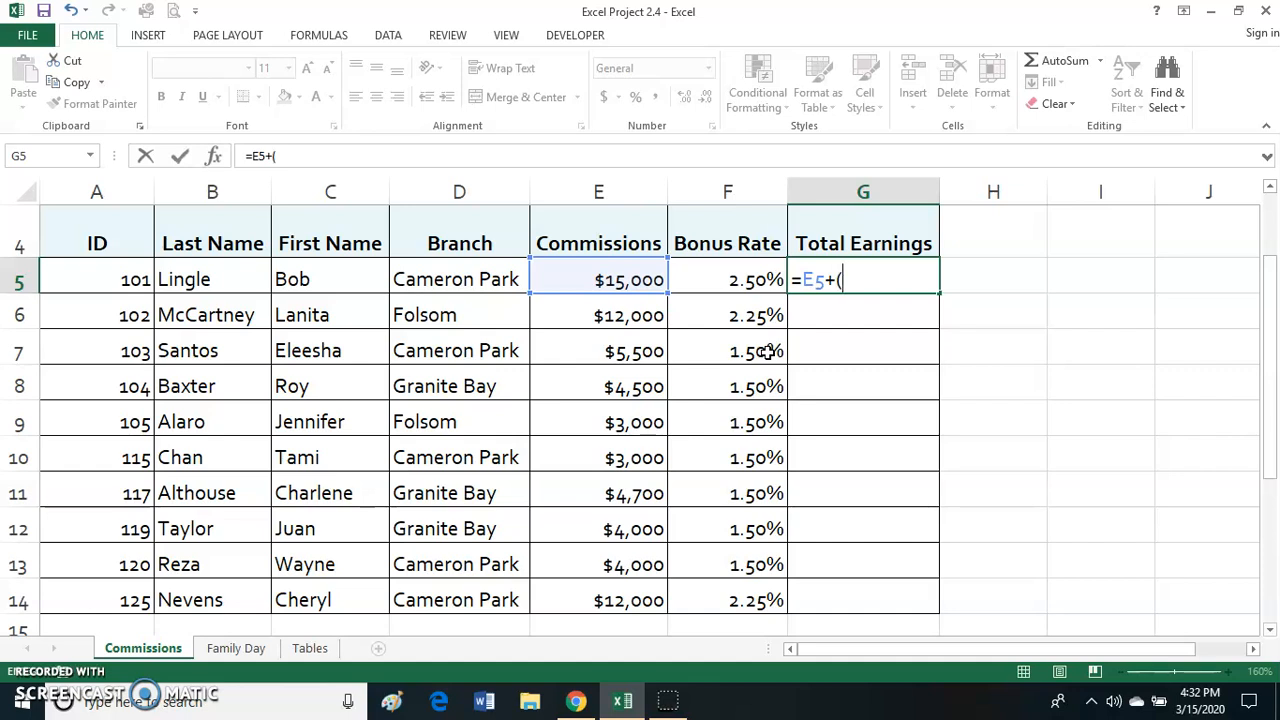
click(752, 280)
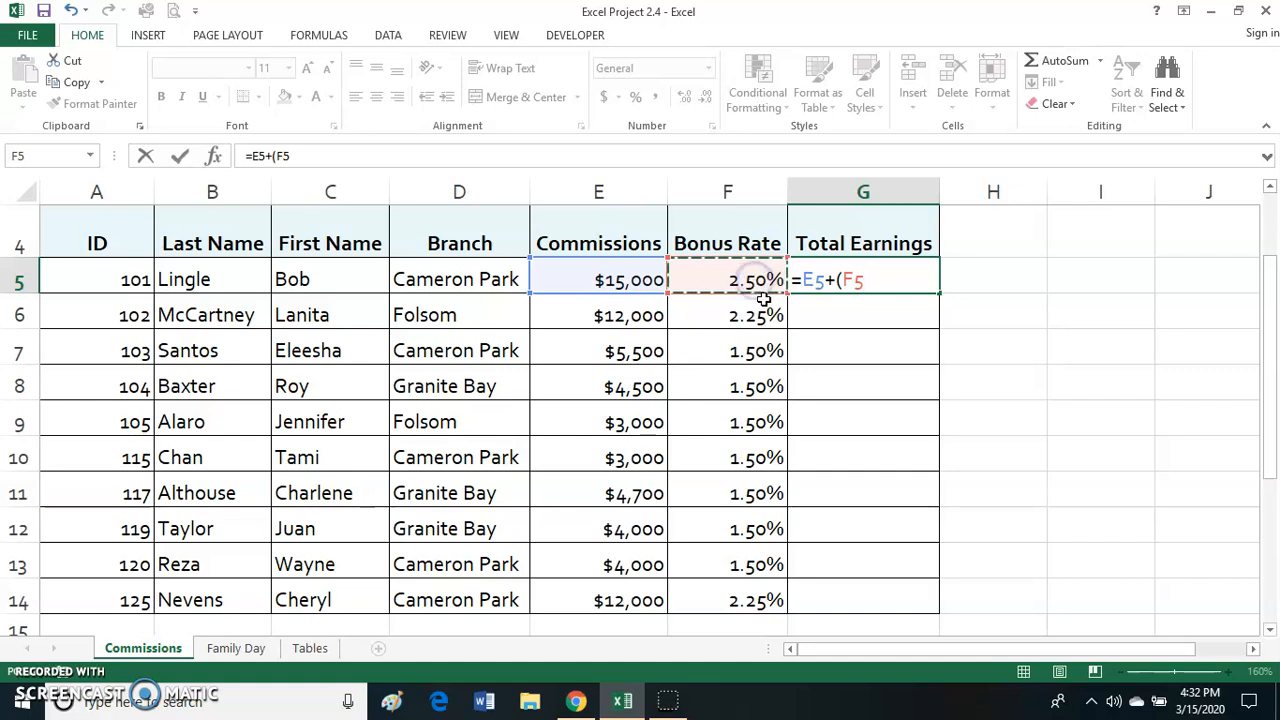
text(*)
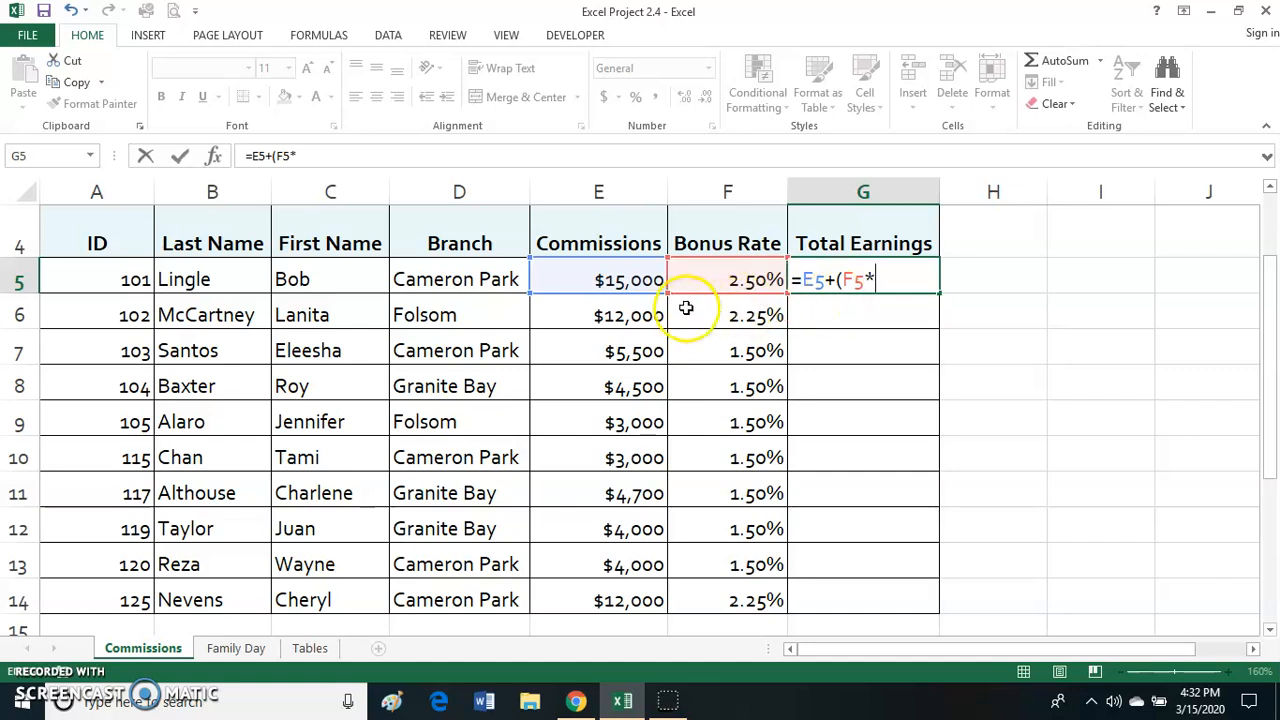
click(634, 268)
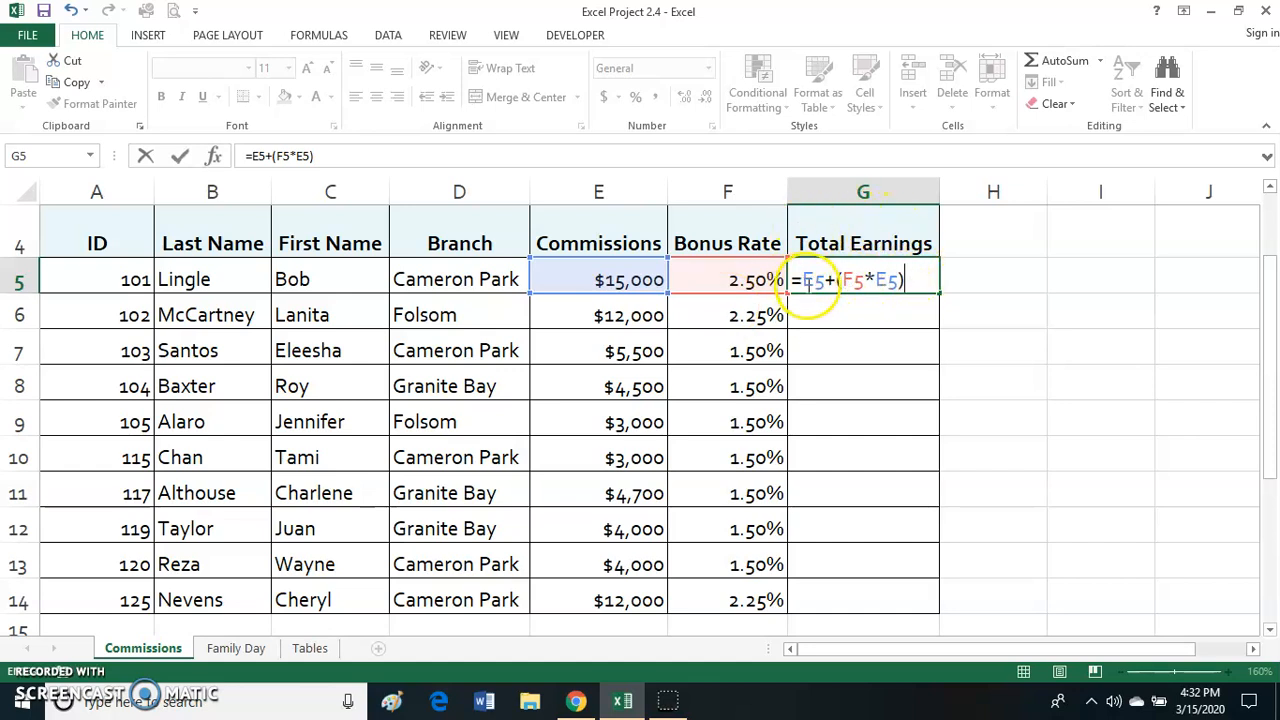
click(180, 160)
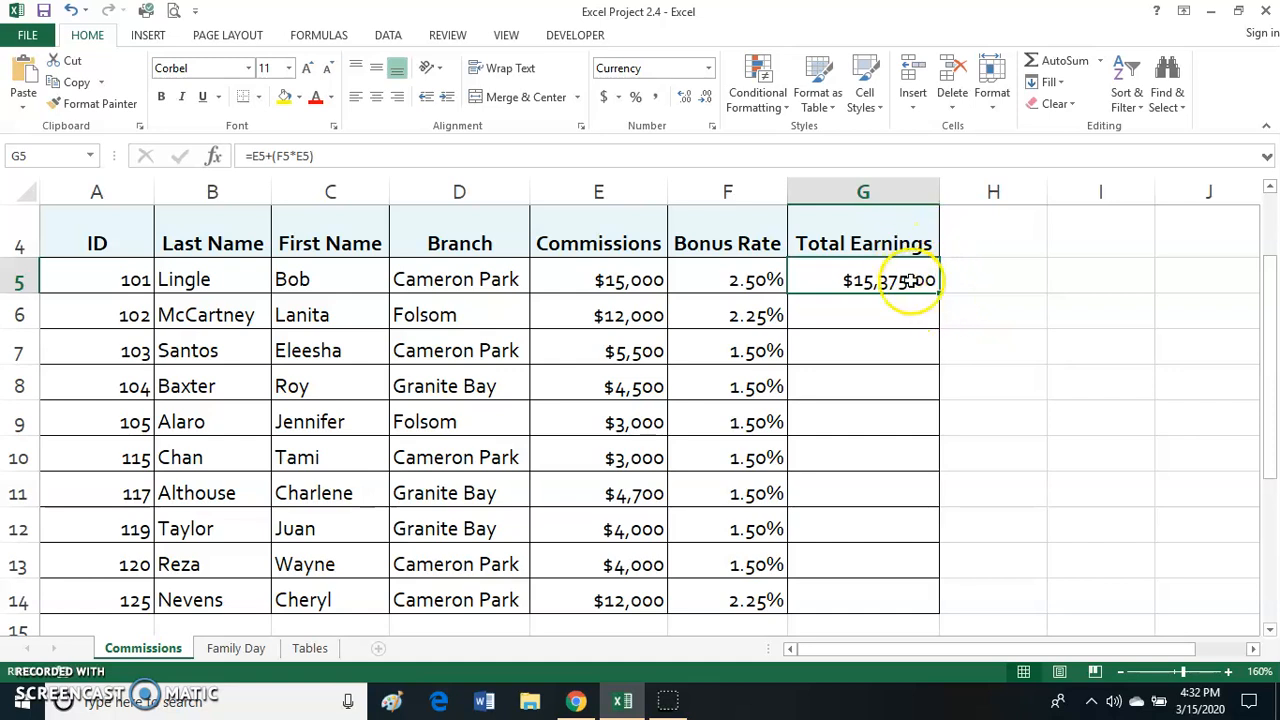
Copy the G5 total earnings formula down through G14 and check the copied formulas in G6, G7 and G8.
drag(940, 290, 903, 603)
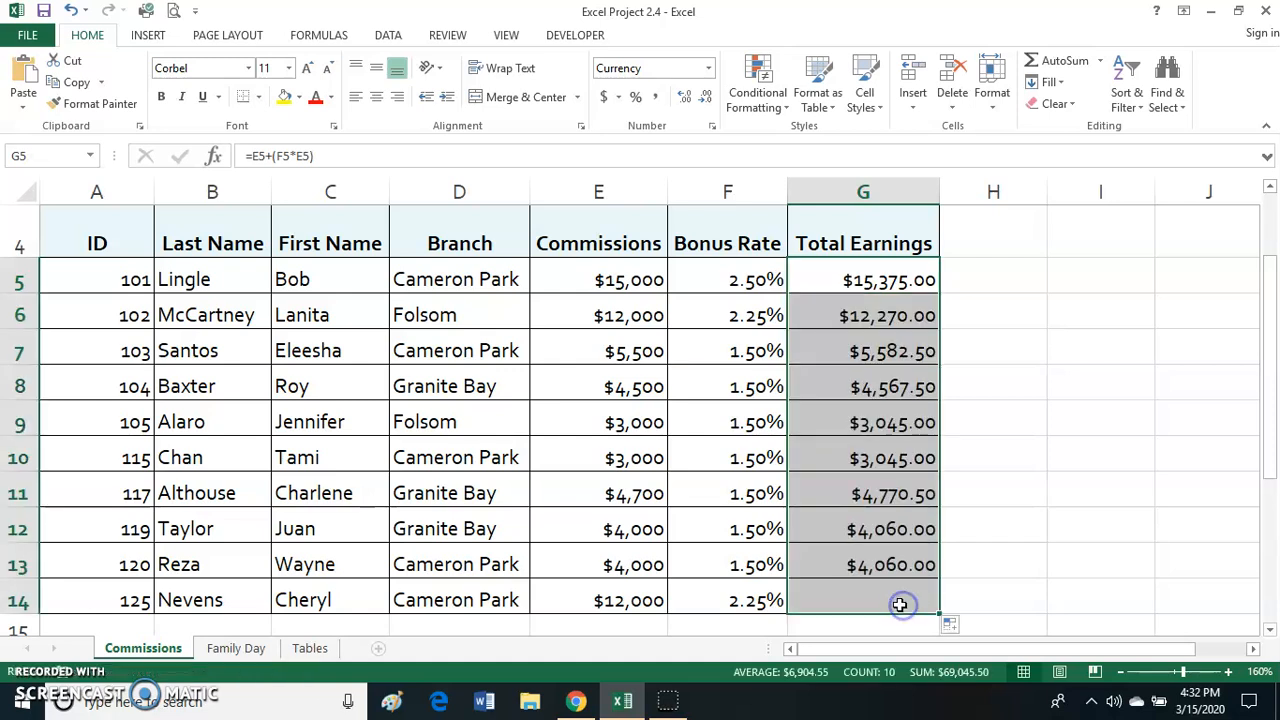
double_click(872, 318)
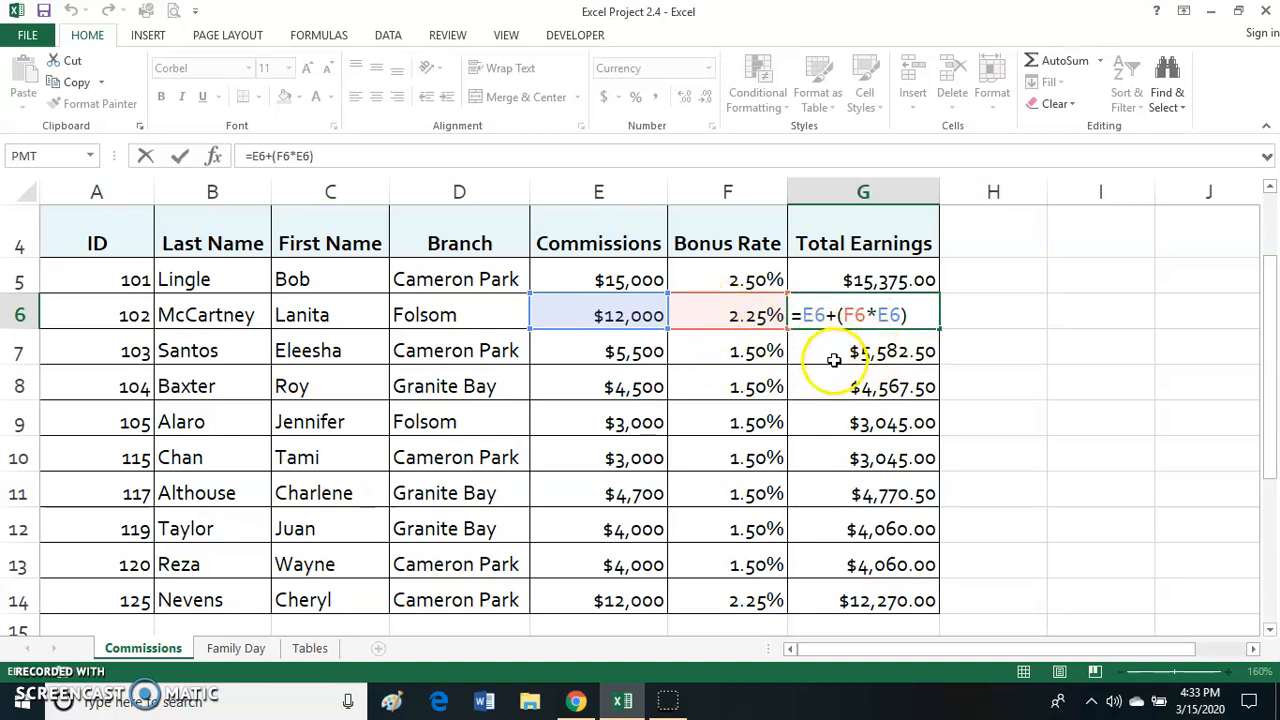
click(829, 355)
double_click(854, 351)
key(Escape)
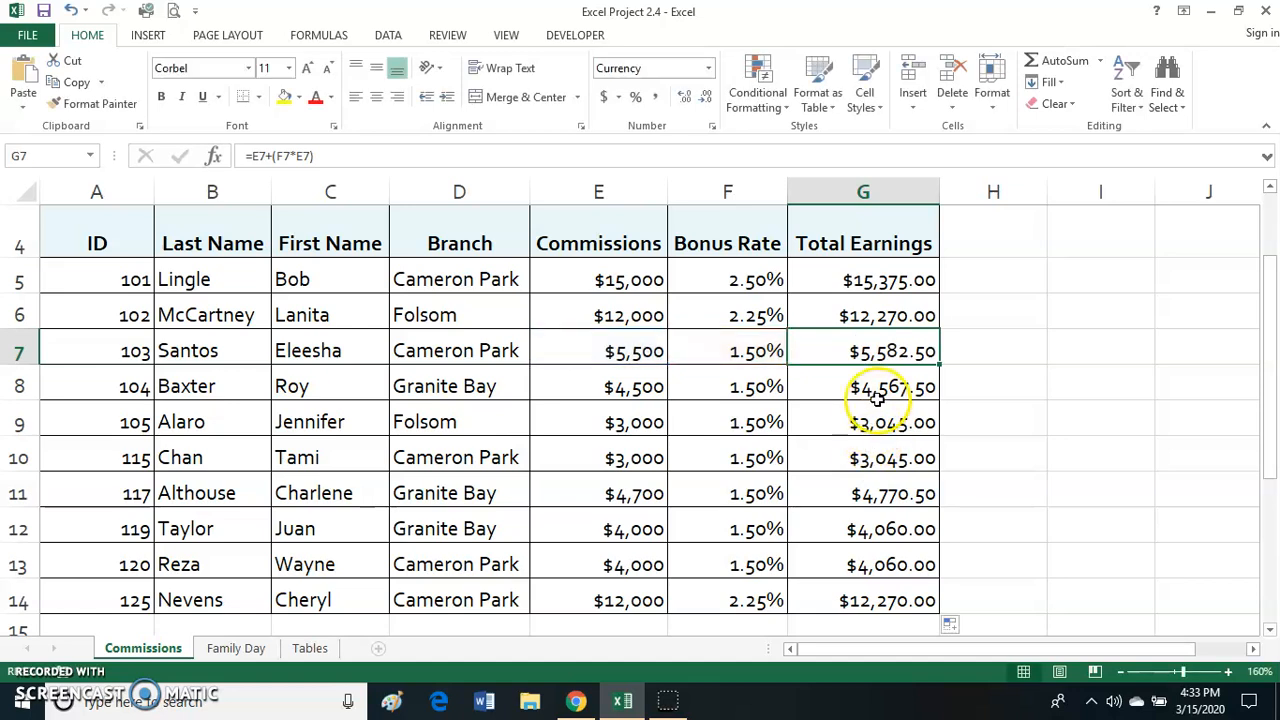
double_click(880, 400)
double_click(872, 393)
key(Escape)
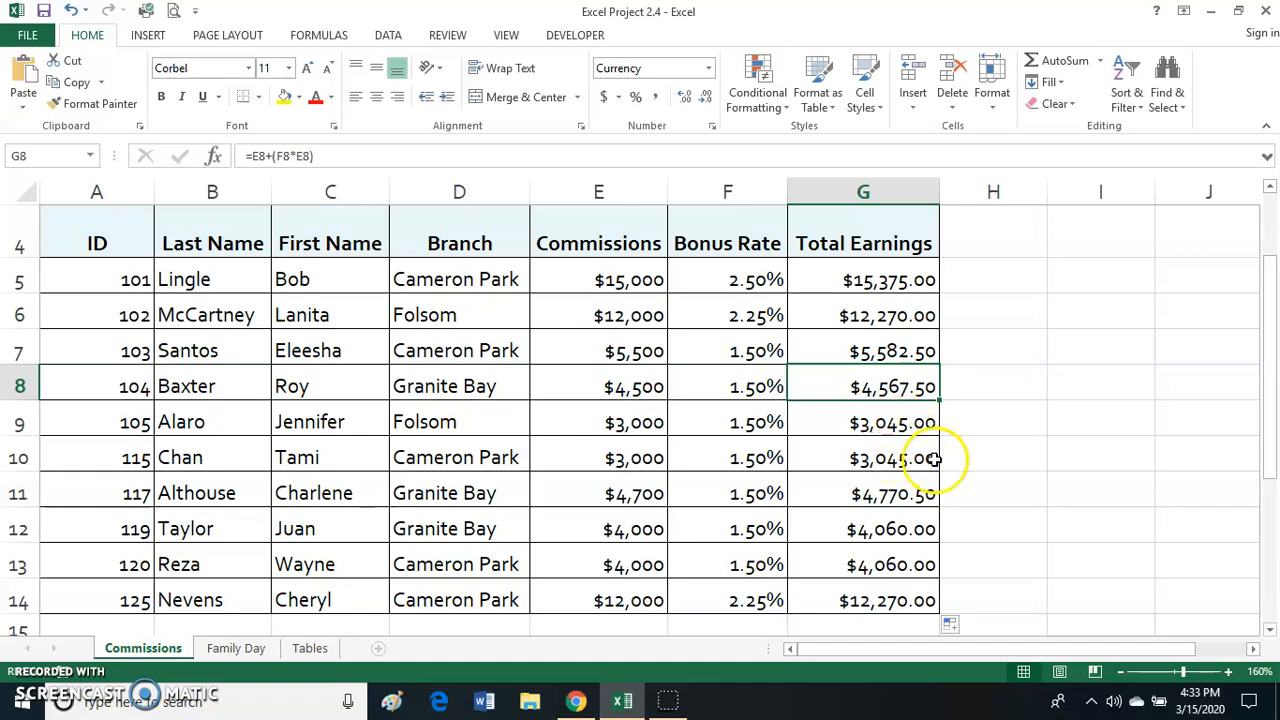
Review the Commissions sheet's layout, from the title, column headings and ID column down to the Branch Totals table.
click(1122, 672)
click(1122, 672)
click(1122, 672)
click(1122, 672)
click(1122, 672)
click(1122, 672)
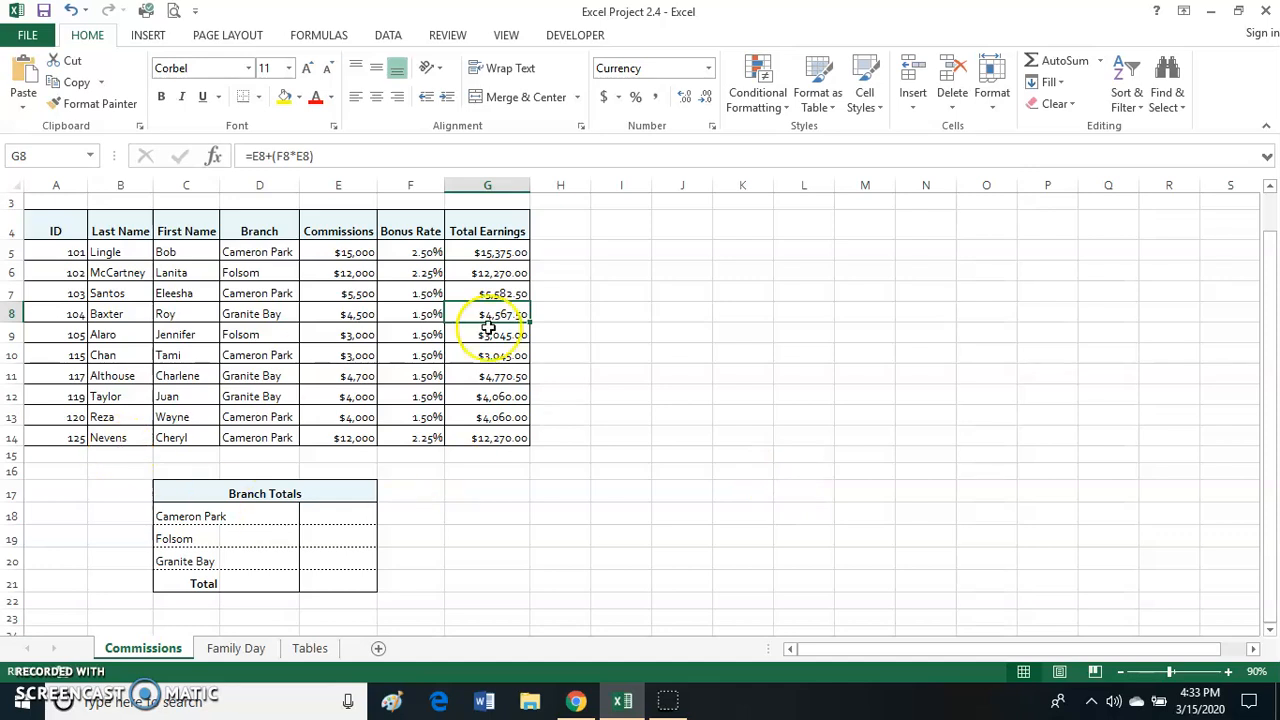
scroll(594, 546, up, 1)
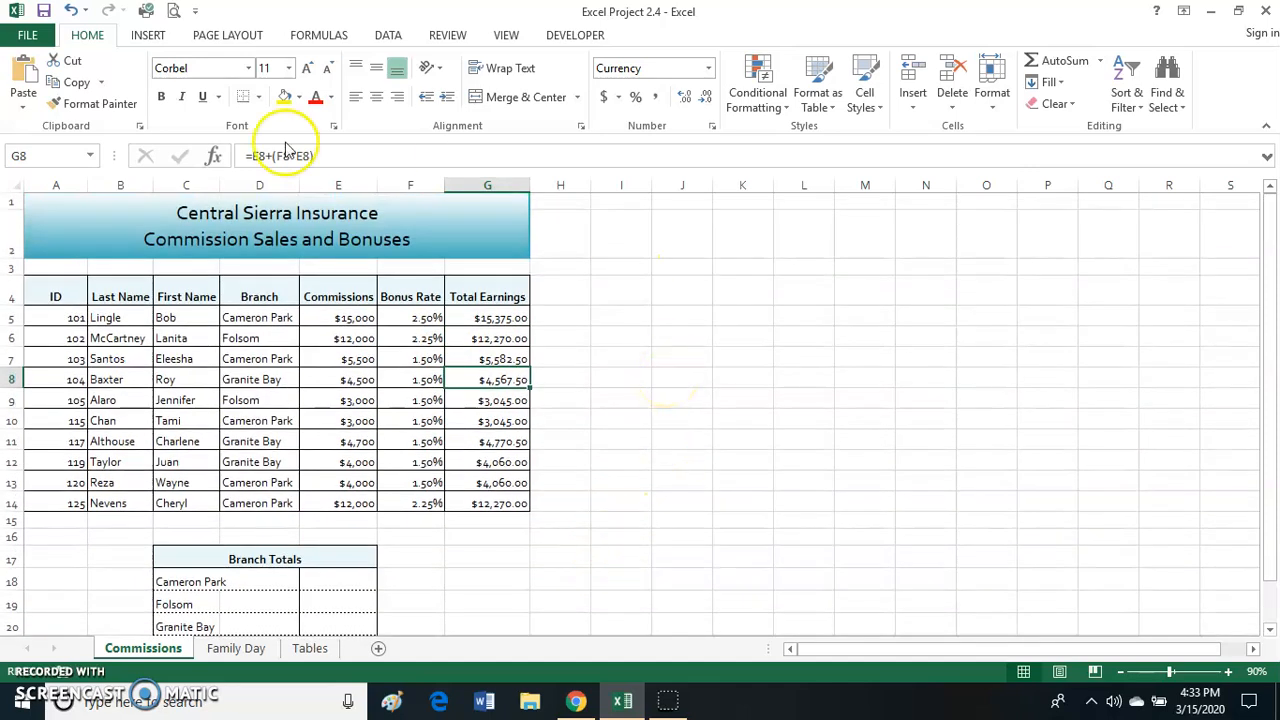
click(157, 214)
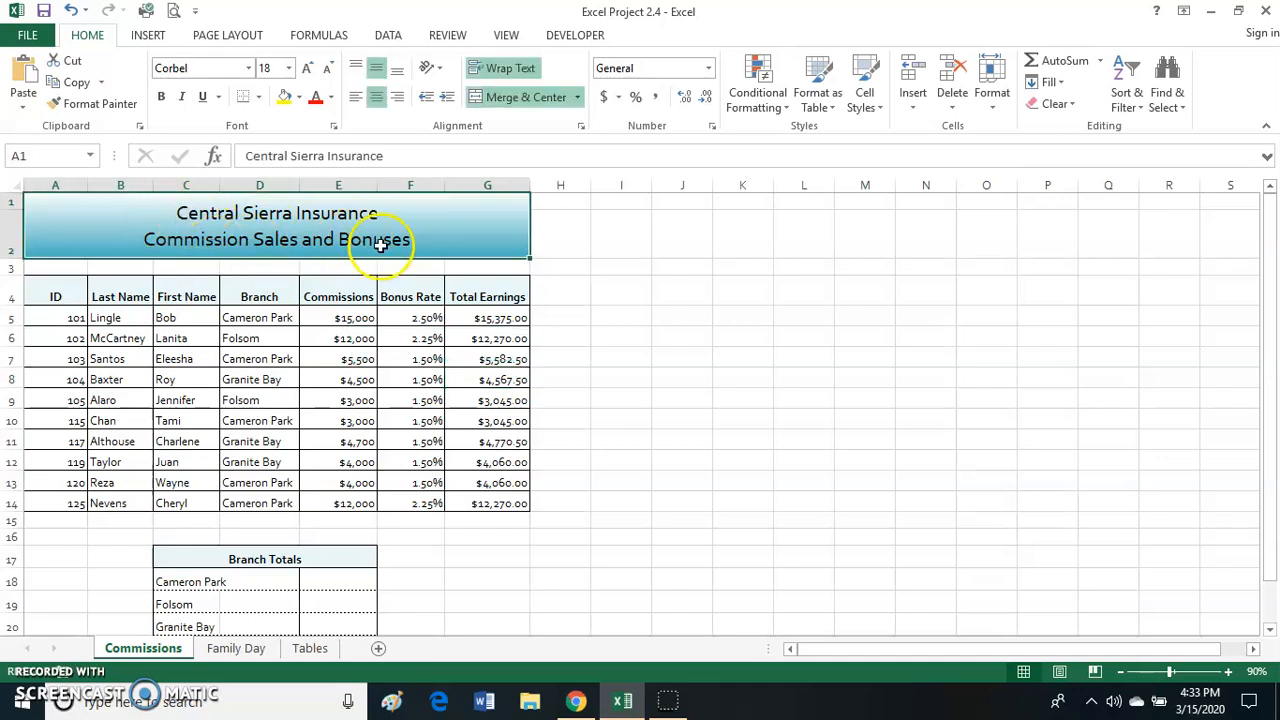
drag(58, 296, 485, 295)
drag(43, 318, 42, 490)
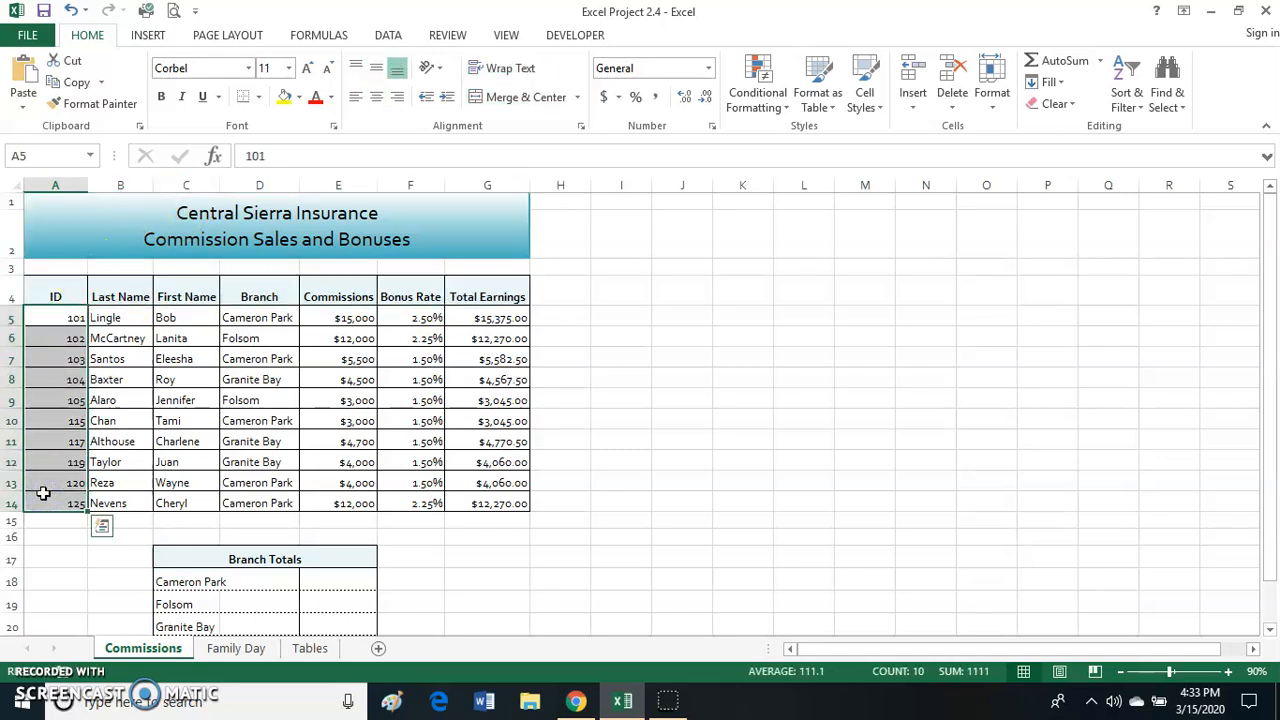
scroll(43, 491, down, 2)
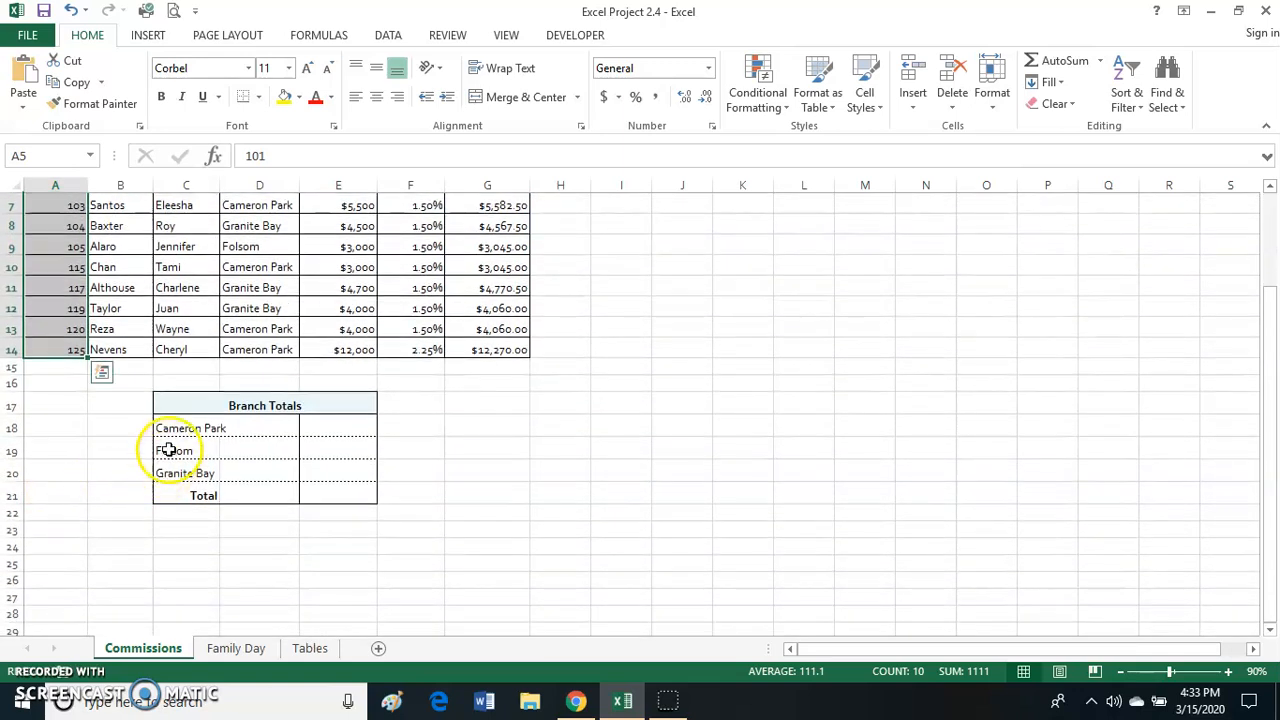
drag(163, 428, 330, 492)
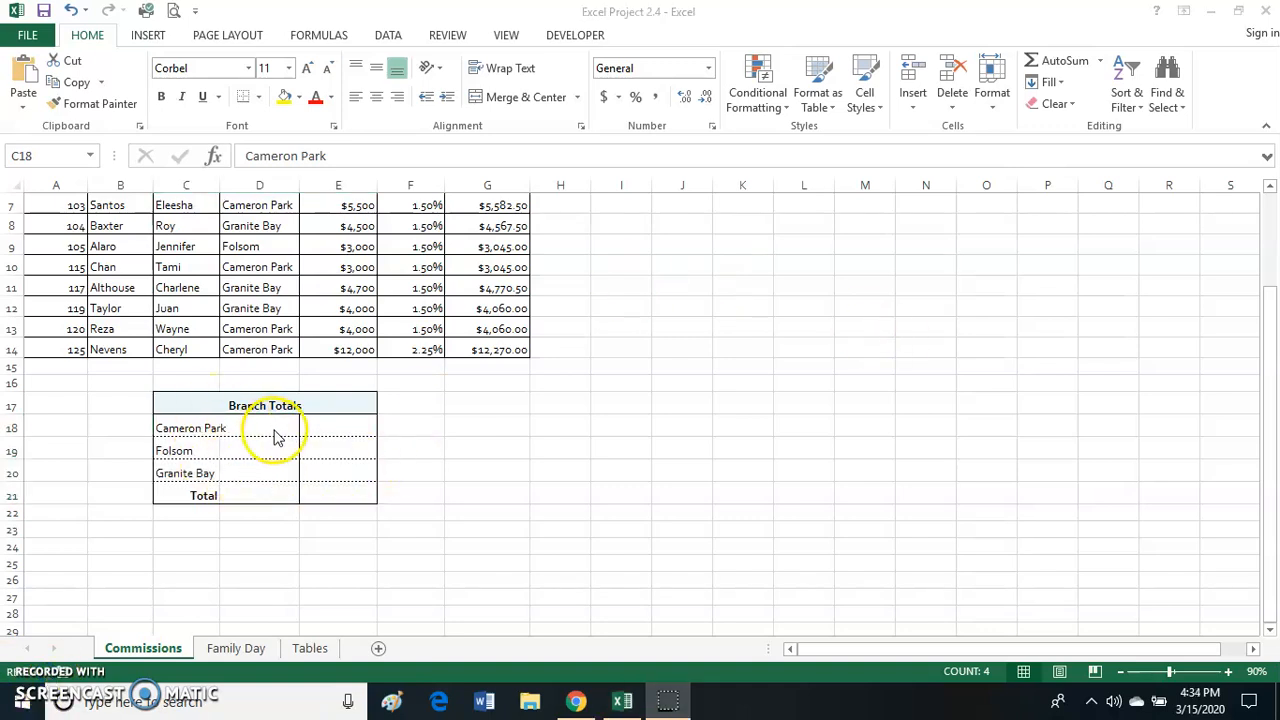
Compare the Cameron Park entries in the Branch column with their total earnings for the E18 branch total.
click(359, 427)
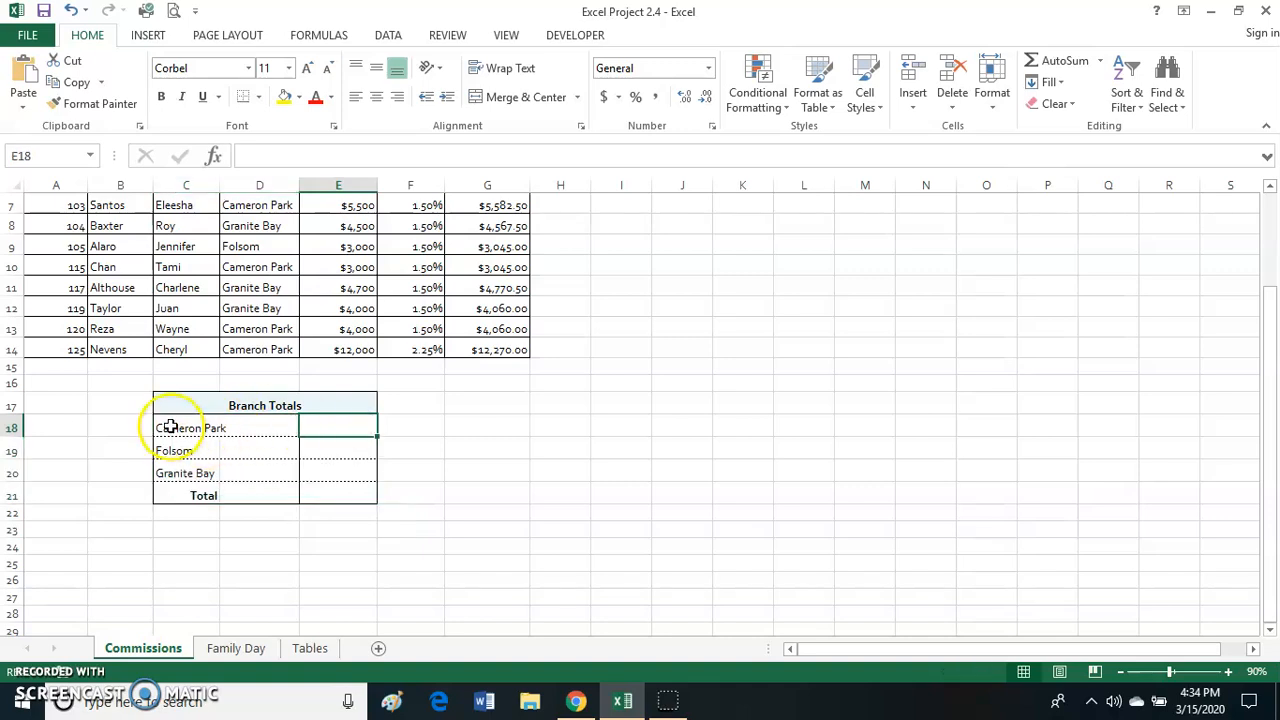
drag(1270, 471, 1272, 435)
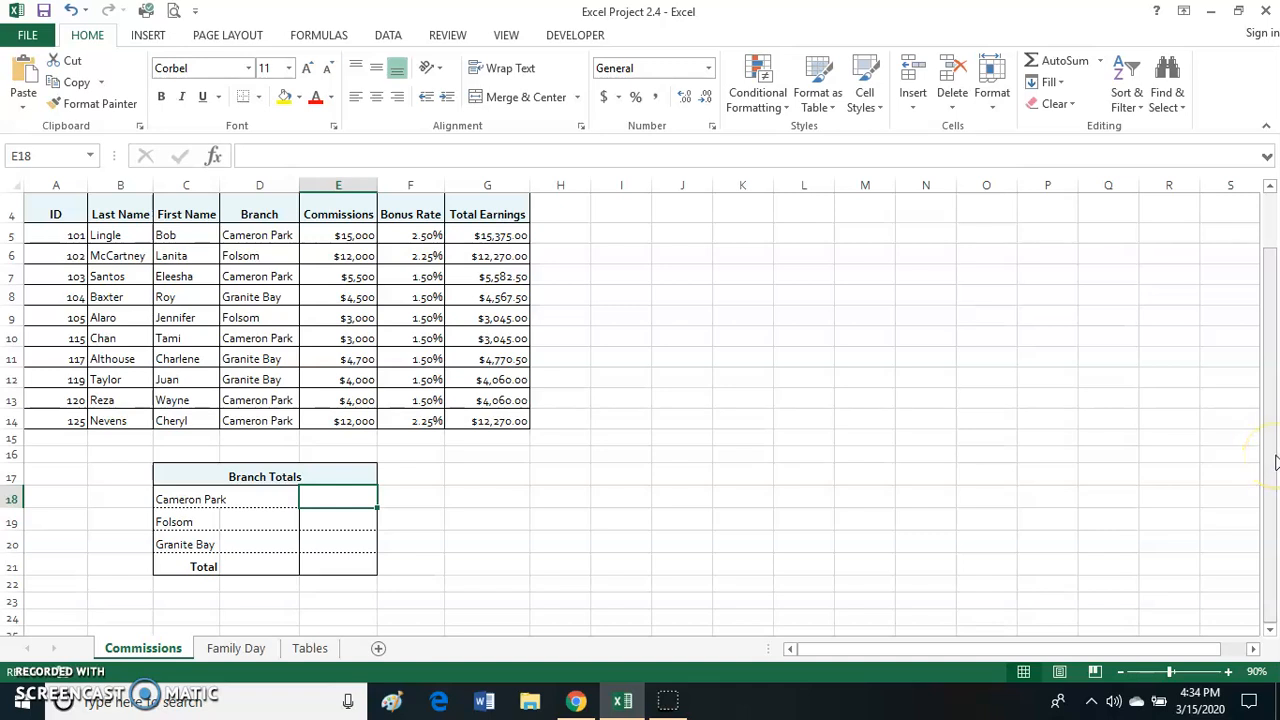
drag(246, 238, 251, 419)
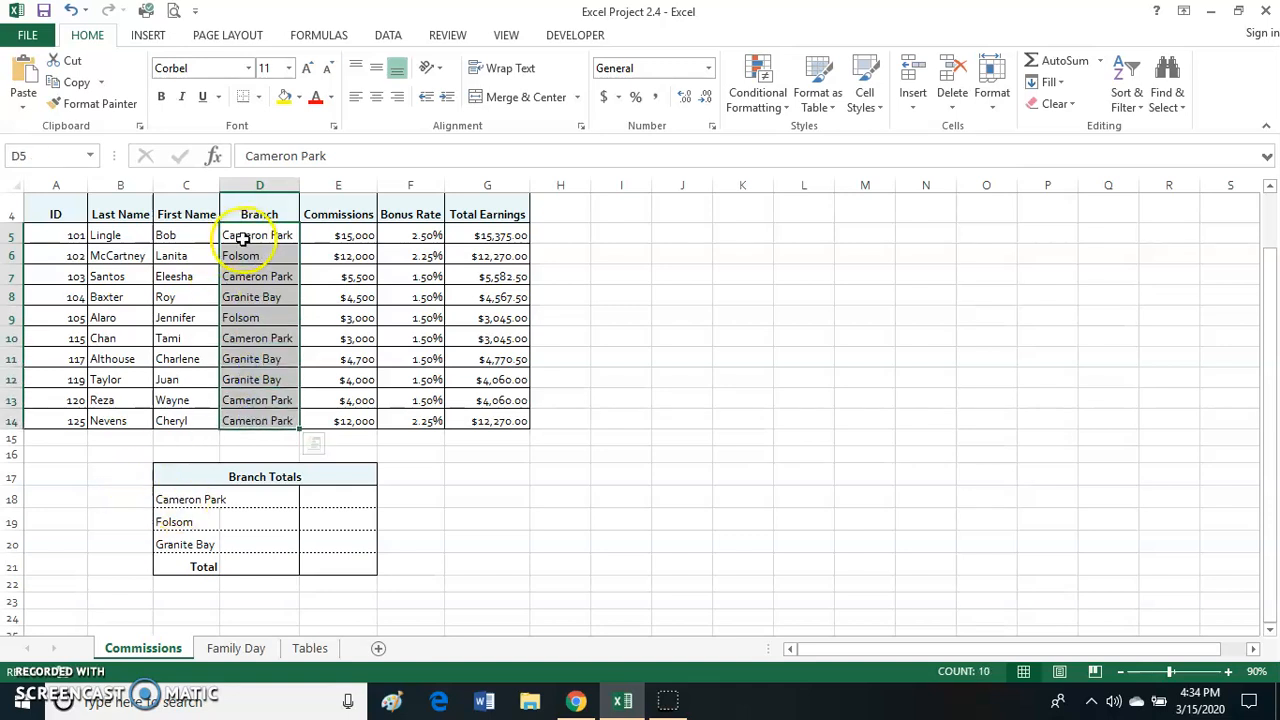
click(501, 235)
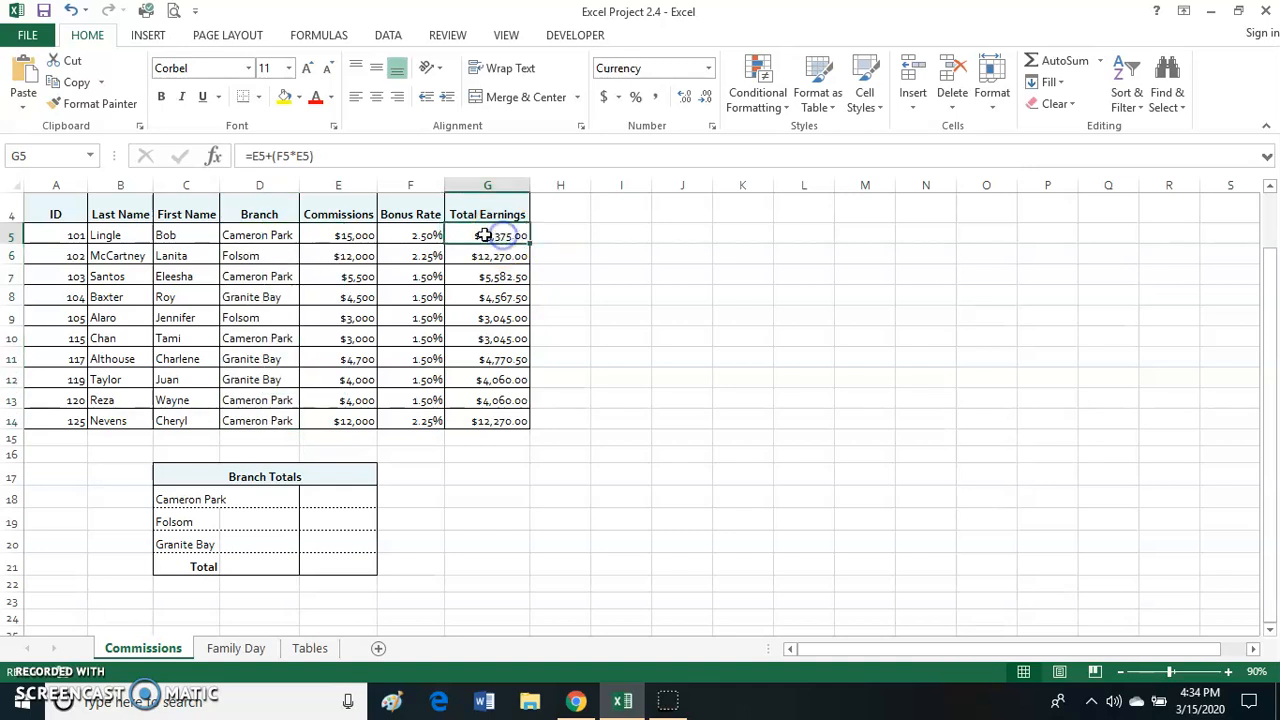
click(258, 276)
click(509, 277)
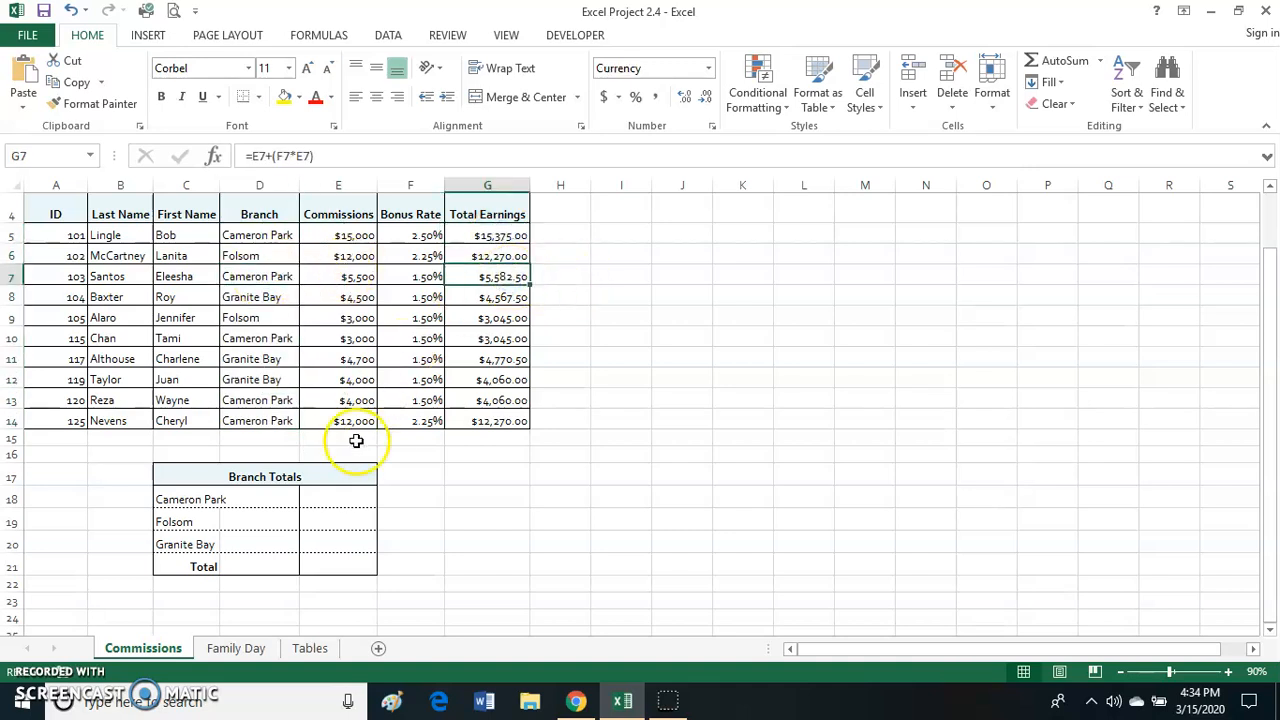
Start a SUMIF formula in E18 for the Cameron Park total, using the branches in D5:D14 as the range.
click(342, 498)
click(359, 492)
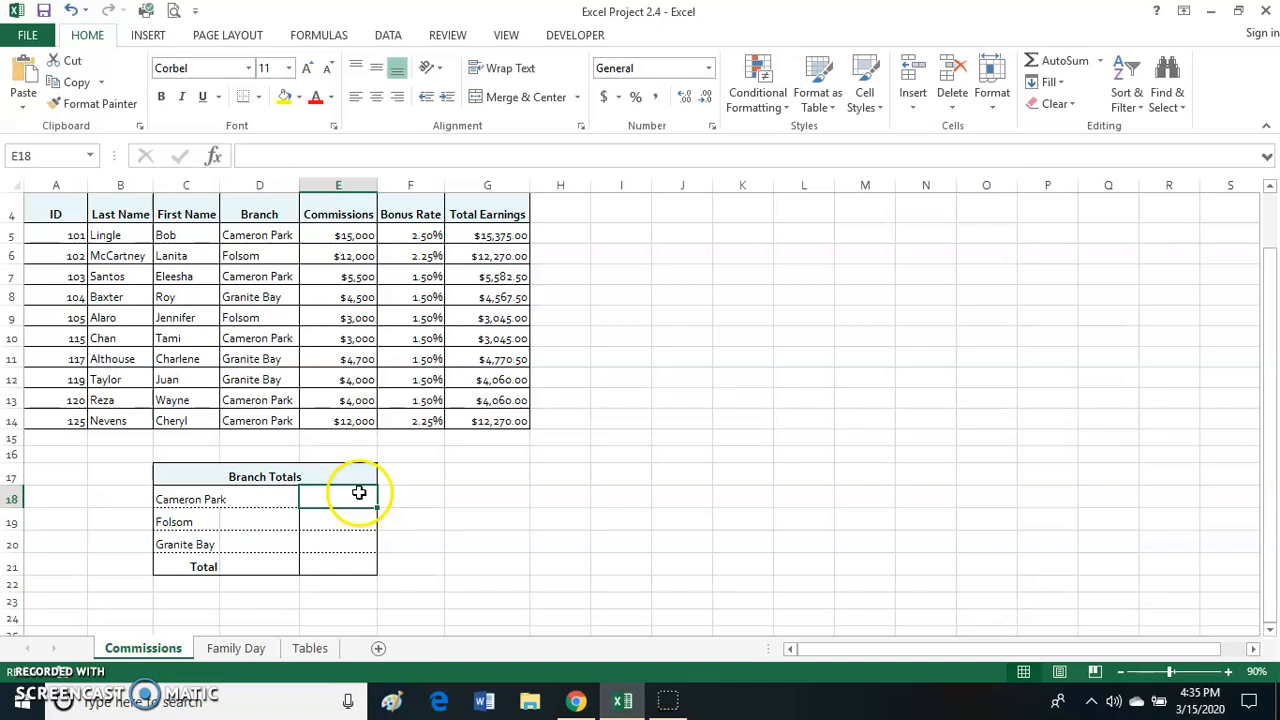
click(1229, 672)
click(1229, 673)
click(1229, 673)
click(1229, 673)
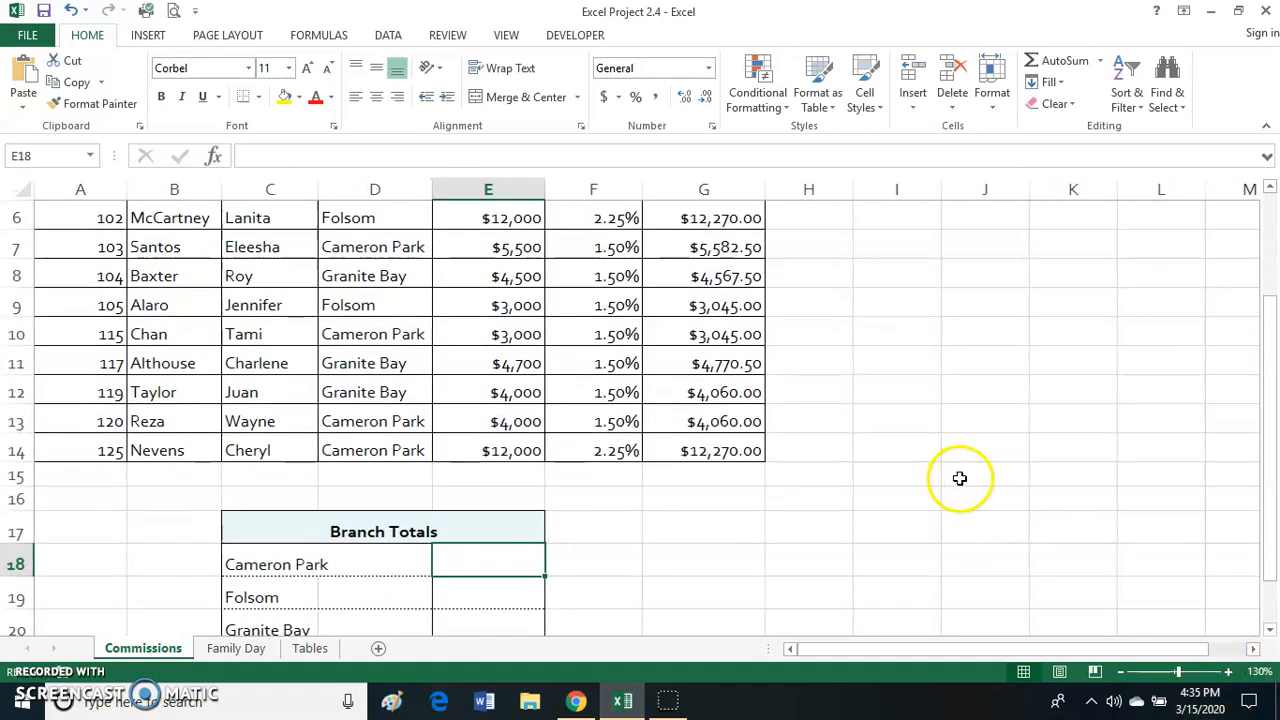
scroll(955, 485, down, 1)
scroll(955, 485, down, 1)
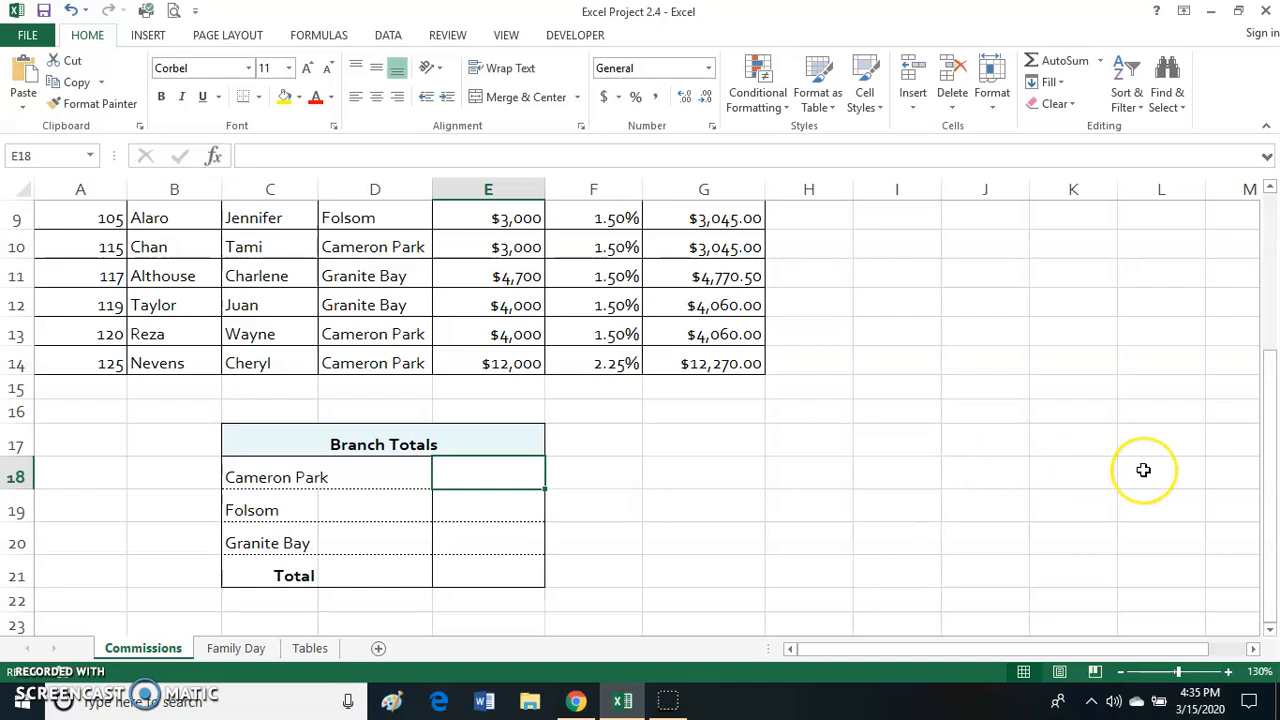
text(=)
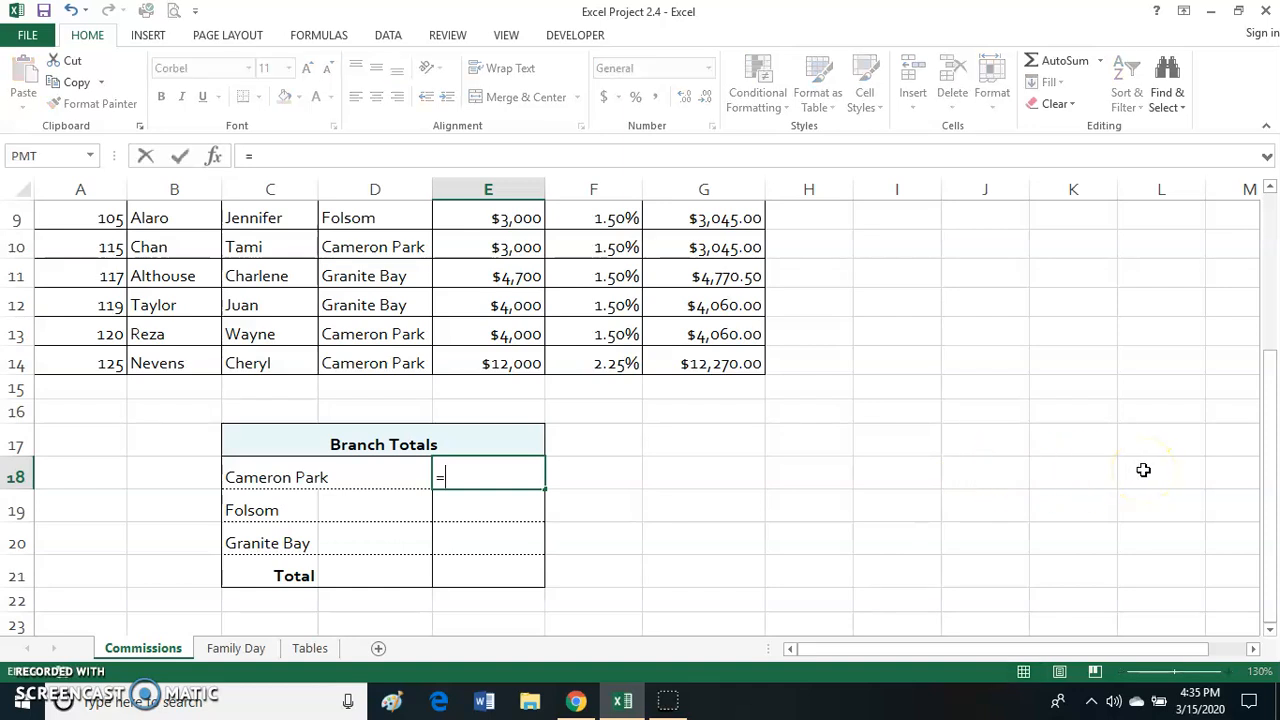
text(su)
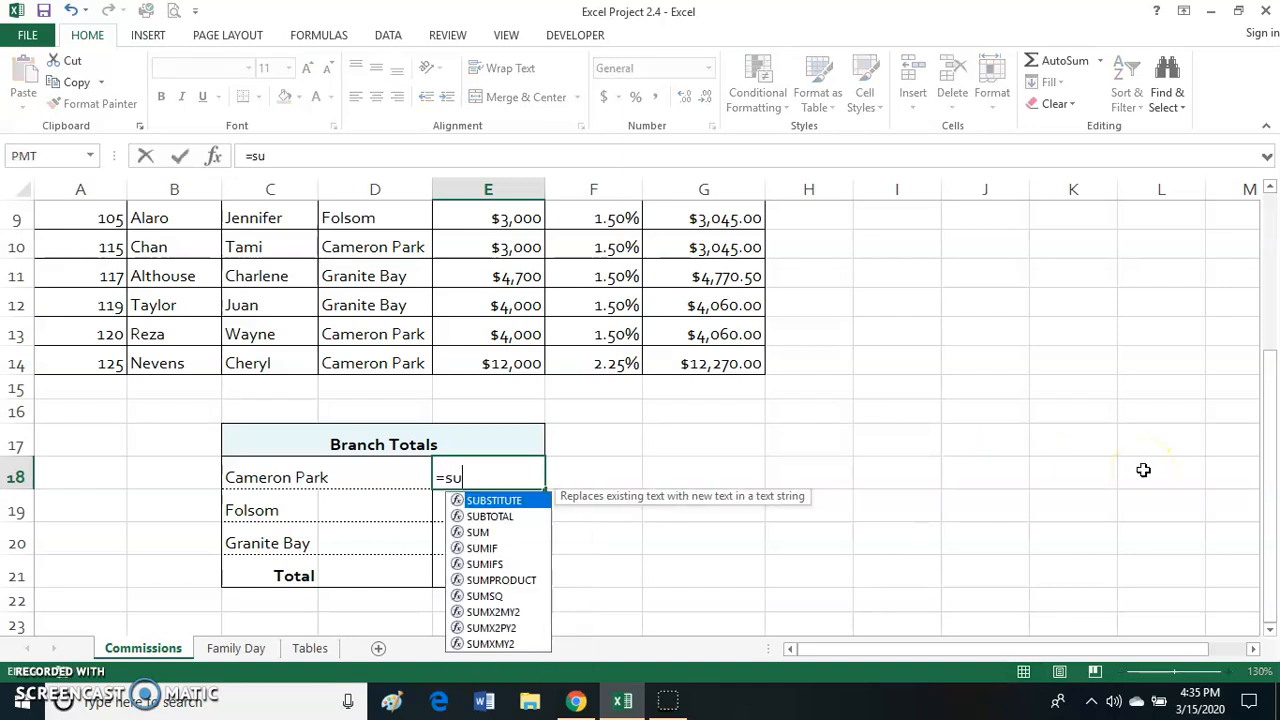
text(mif)
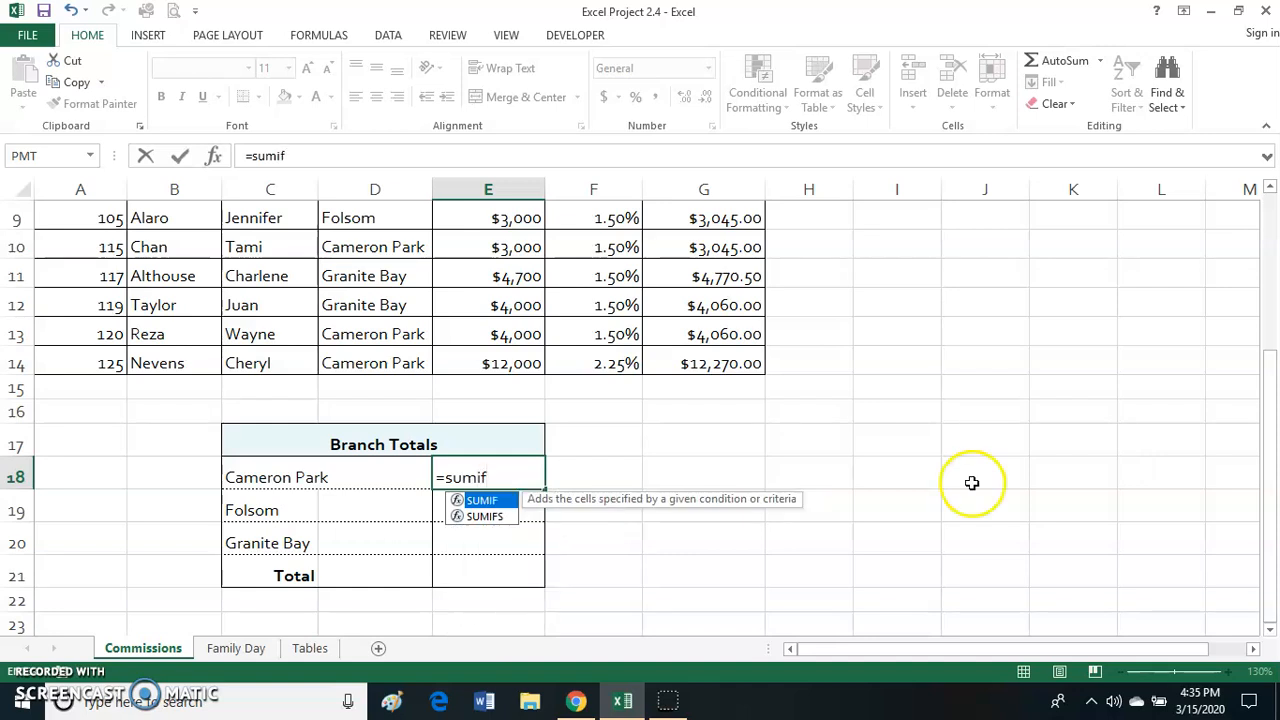
double_click(491, 502)
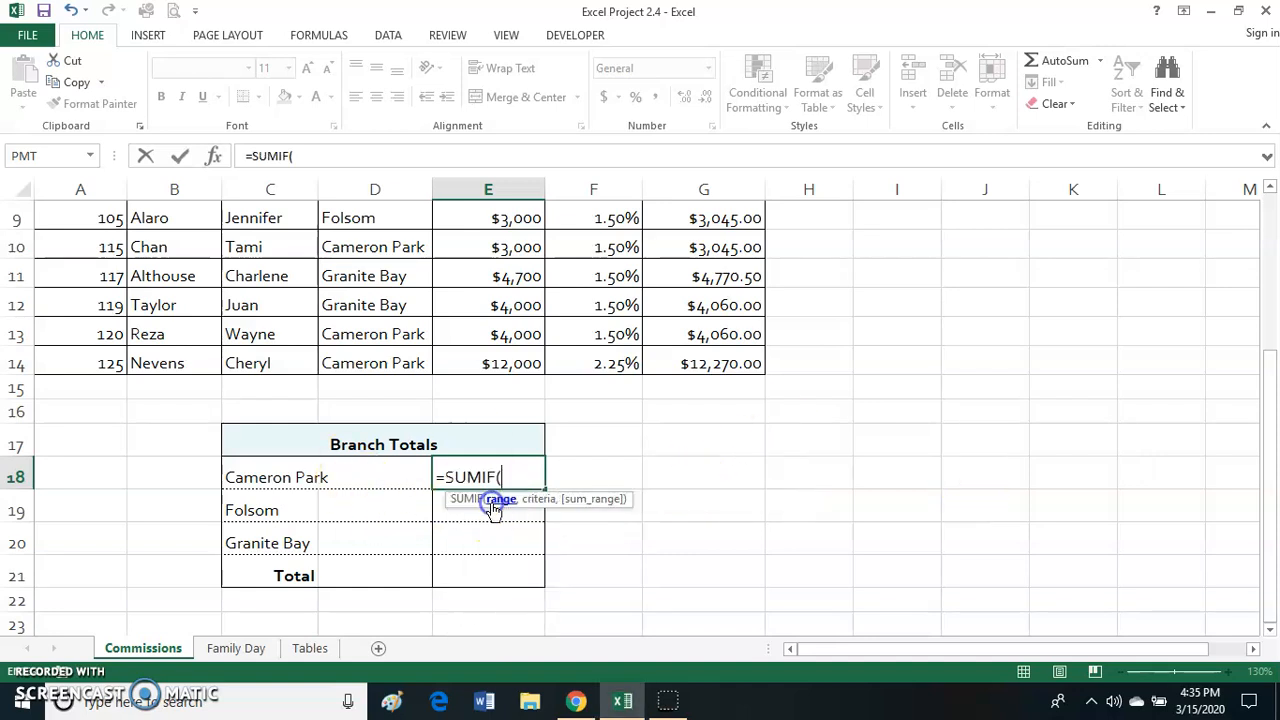
scroll(820, 509, up, 1)
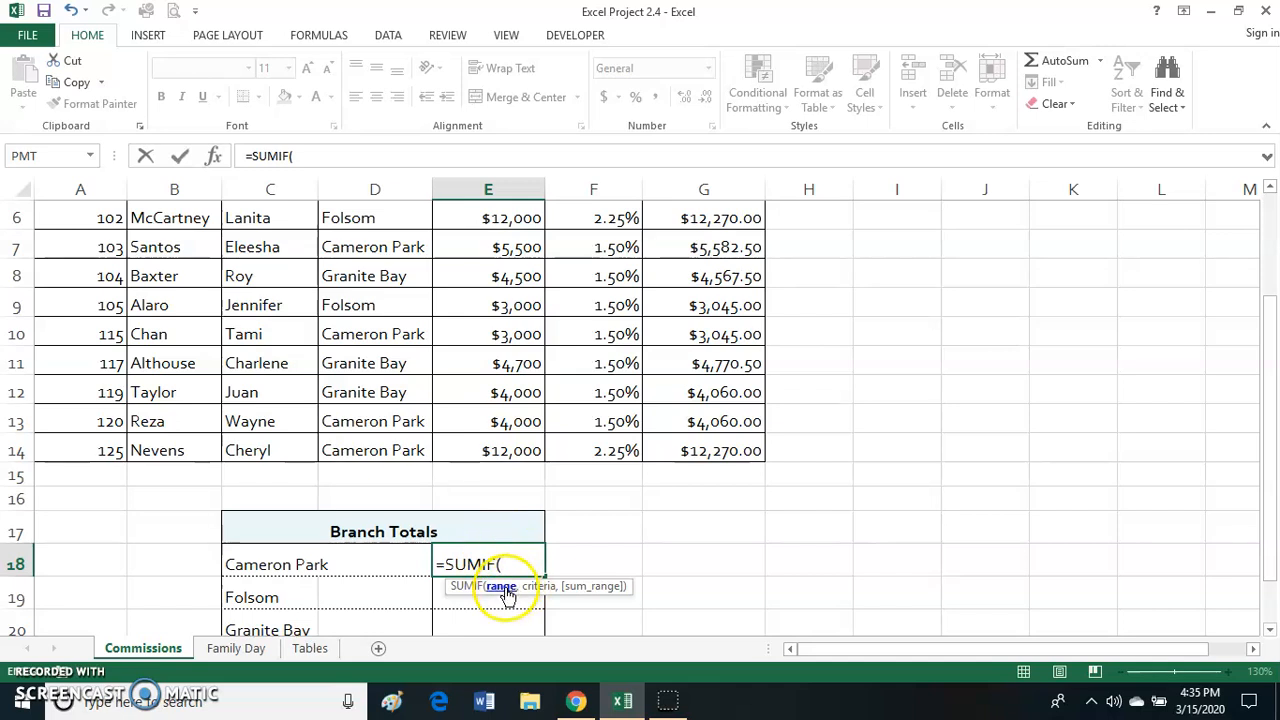
scroll(769, 506, up, 1)
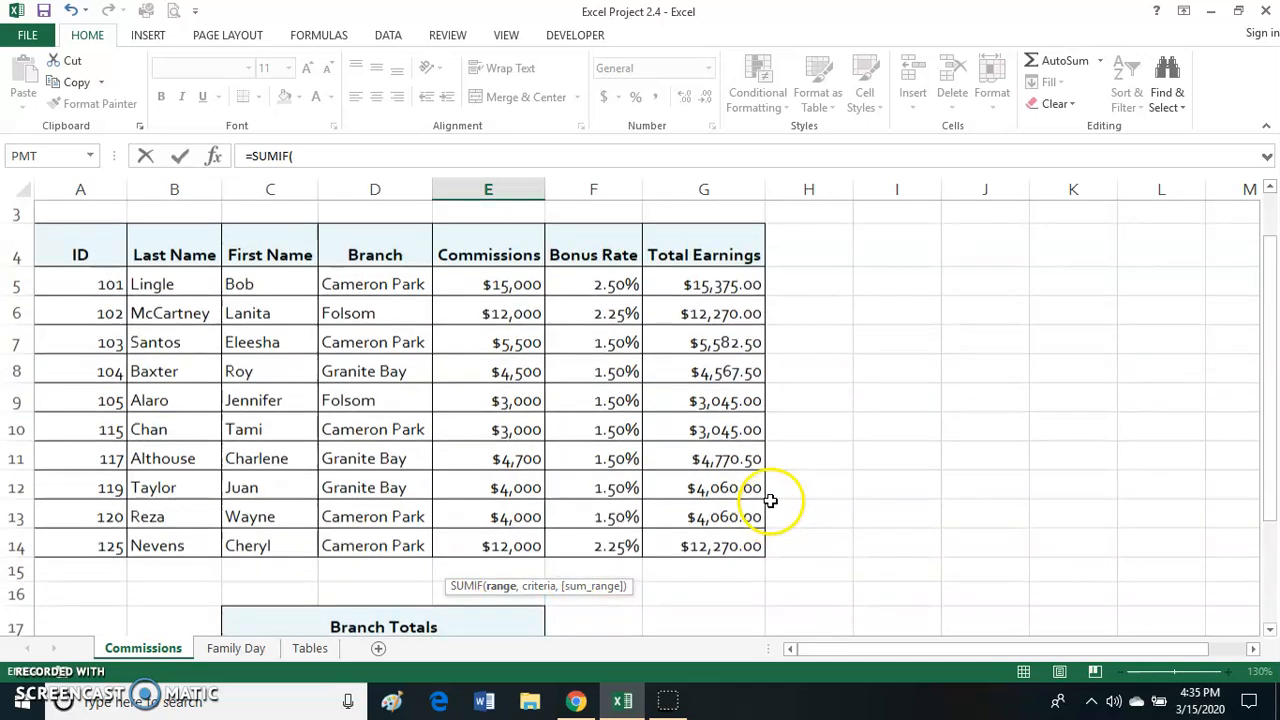
click(371, 286)
drag(369, 322, 386, 543)
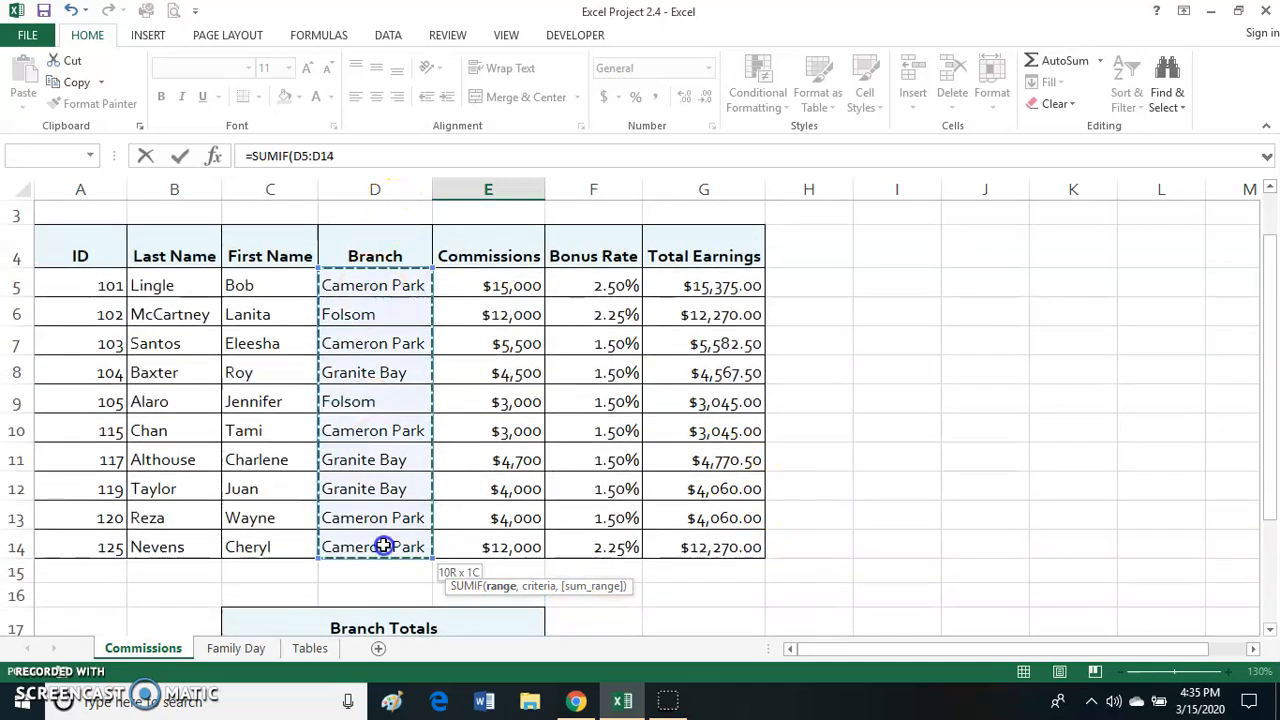
Set the Cameron Park label in C18 as the criteria of the E18 SUMIF formula.
drag(1272, 313, 1271, 411)
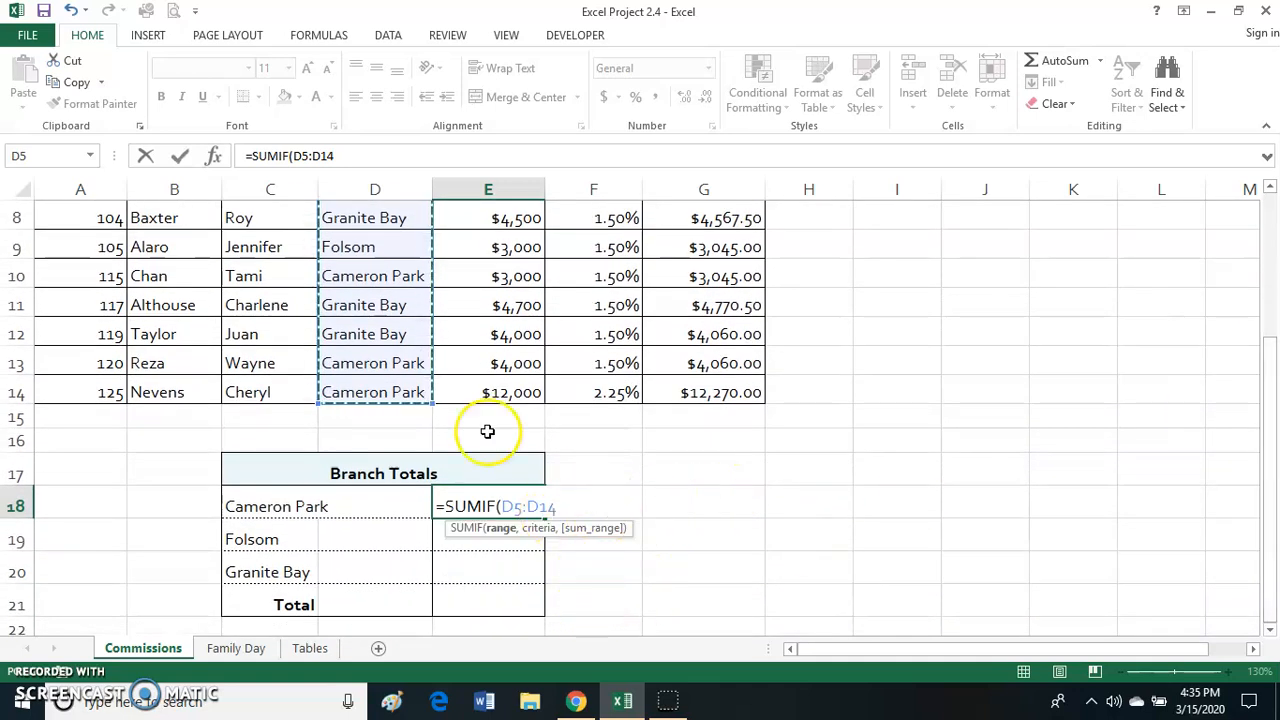
text(,)
click(255, 507)
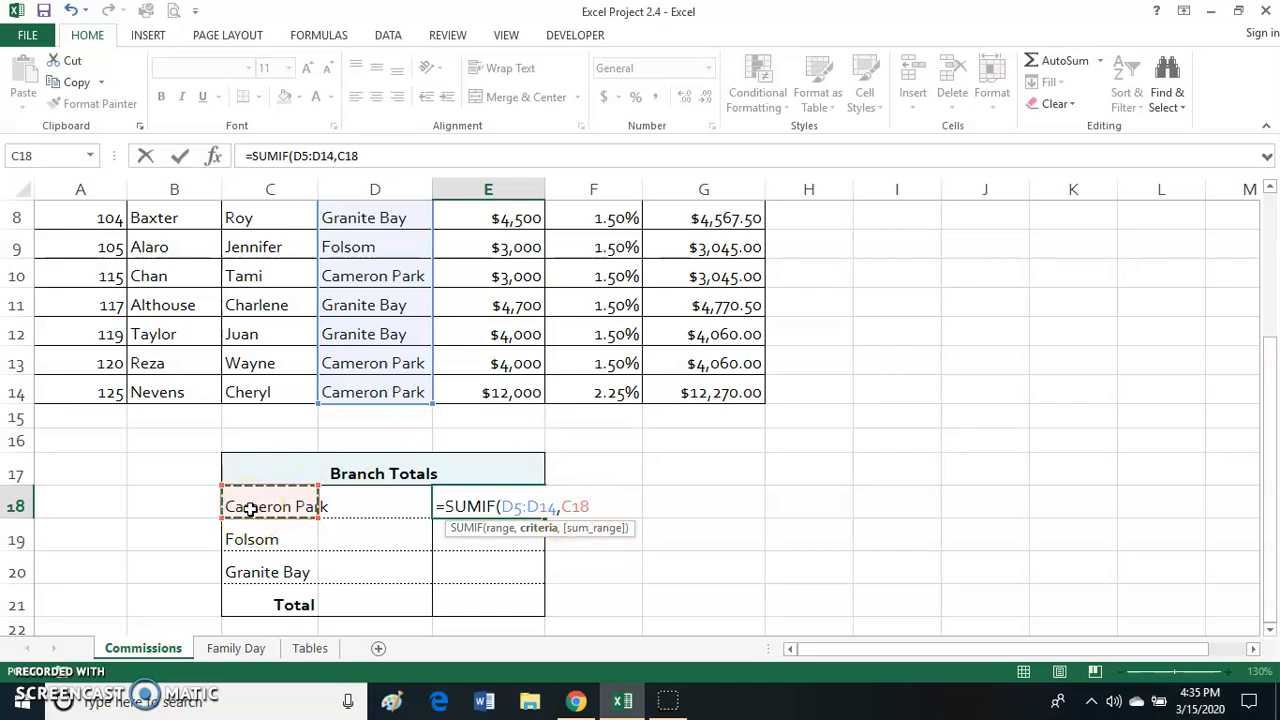
text(,)
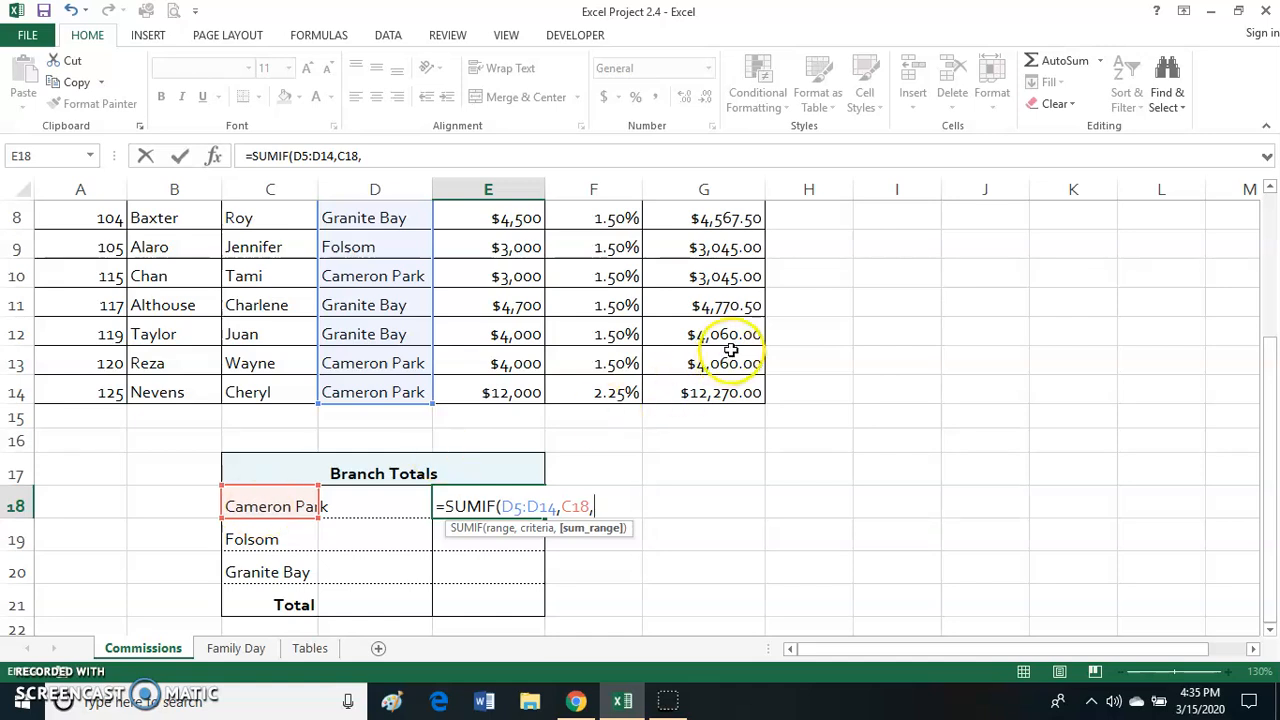
Complete the E18 SUMIF formula with the total earnings in G5:G14 as the sum range.
scroll(777, 371, up, 1)
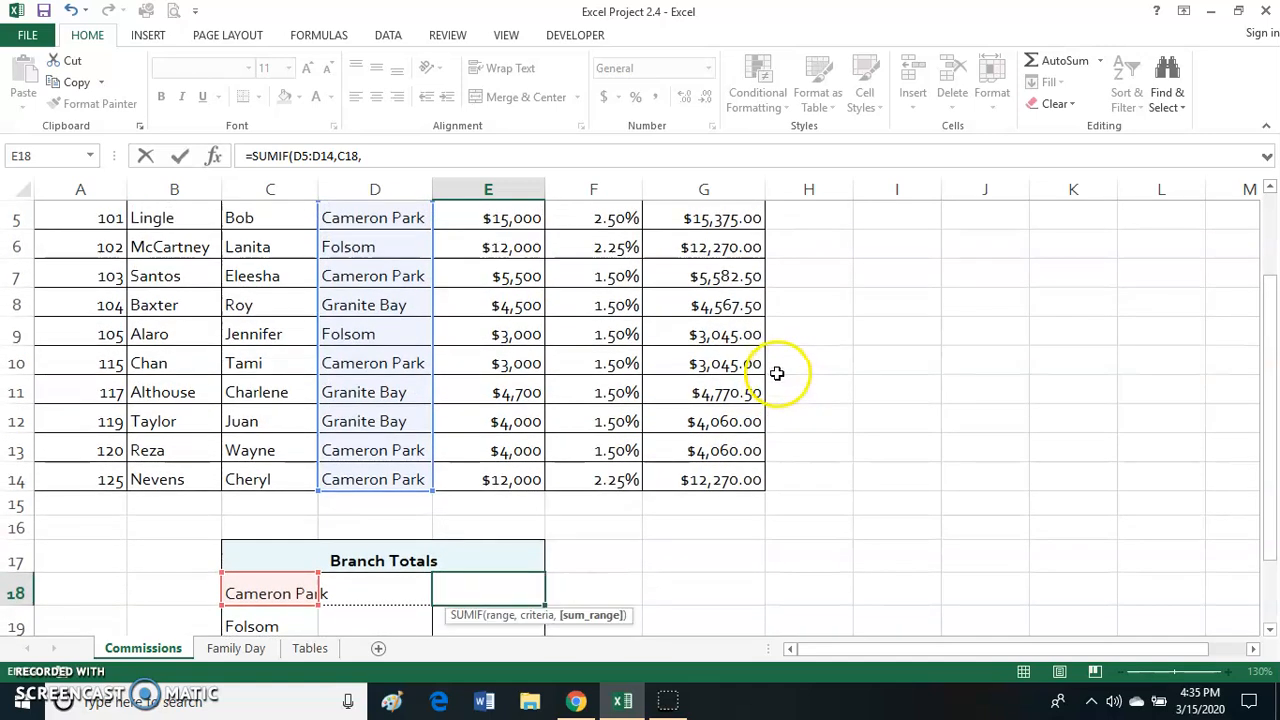
scroll(770, 360, up, 2)
drag(749, 352, 700, 617)
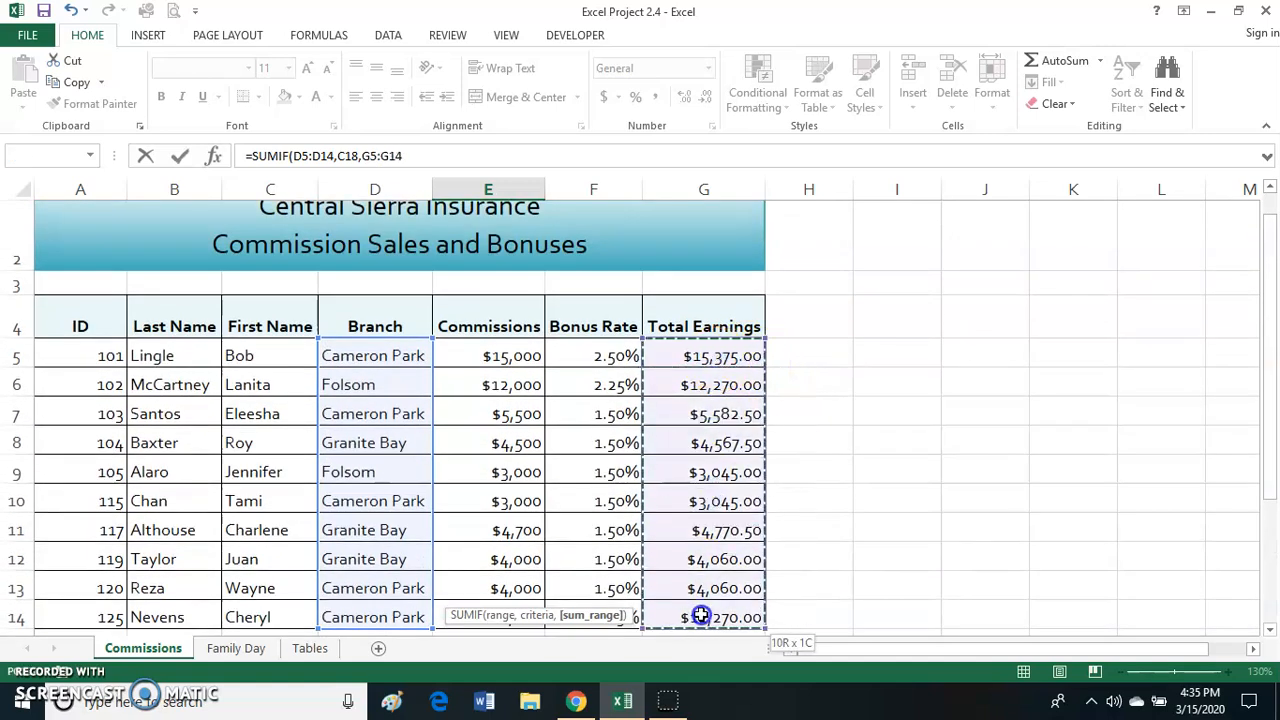
scroll(929, 534, down, 2)
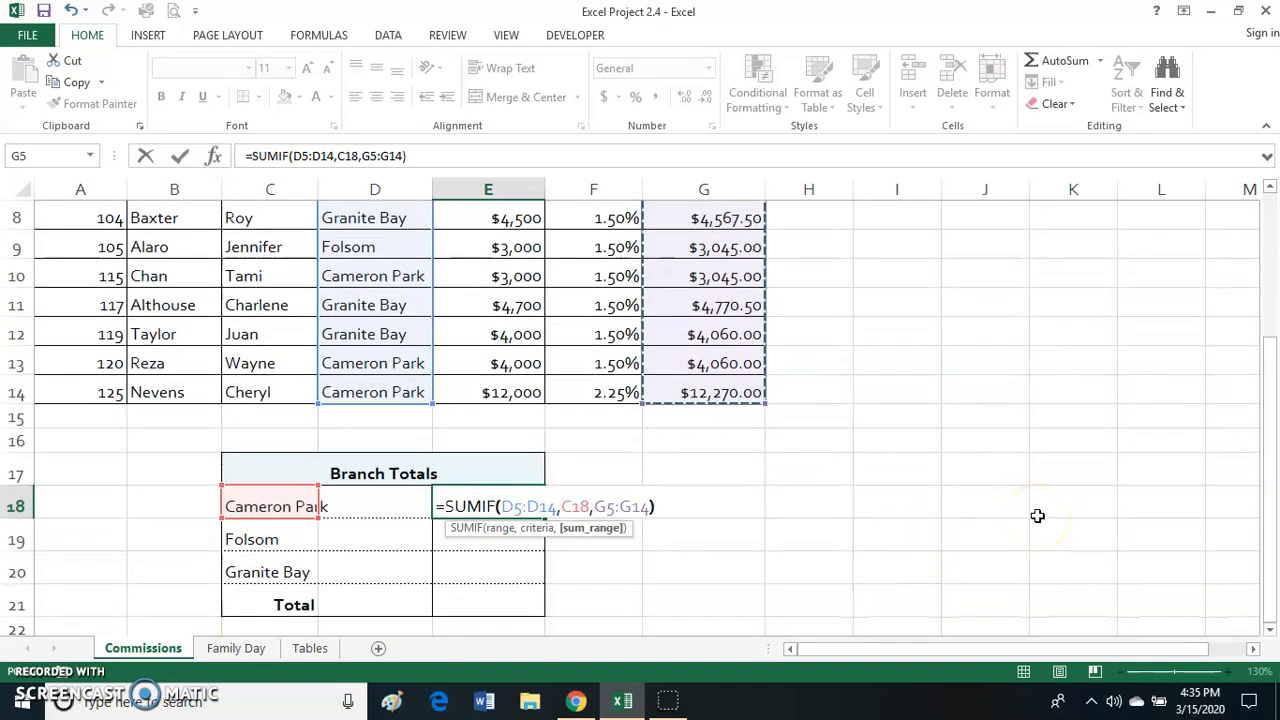
key(Return)
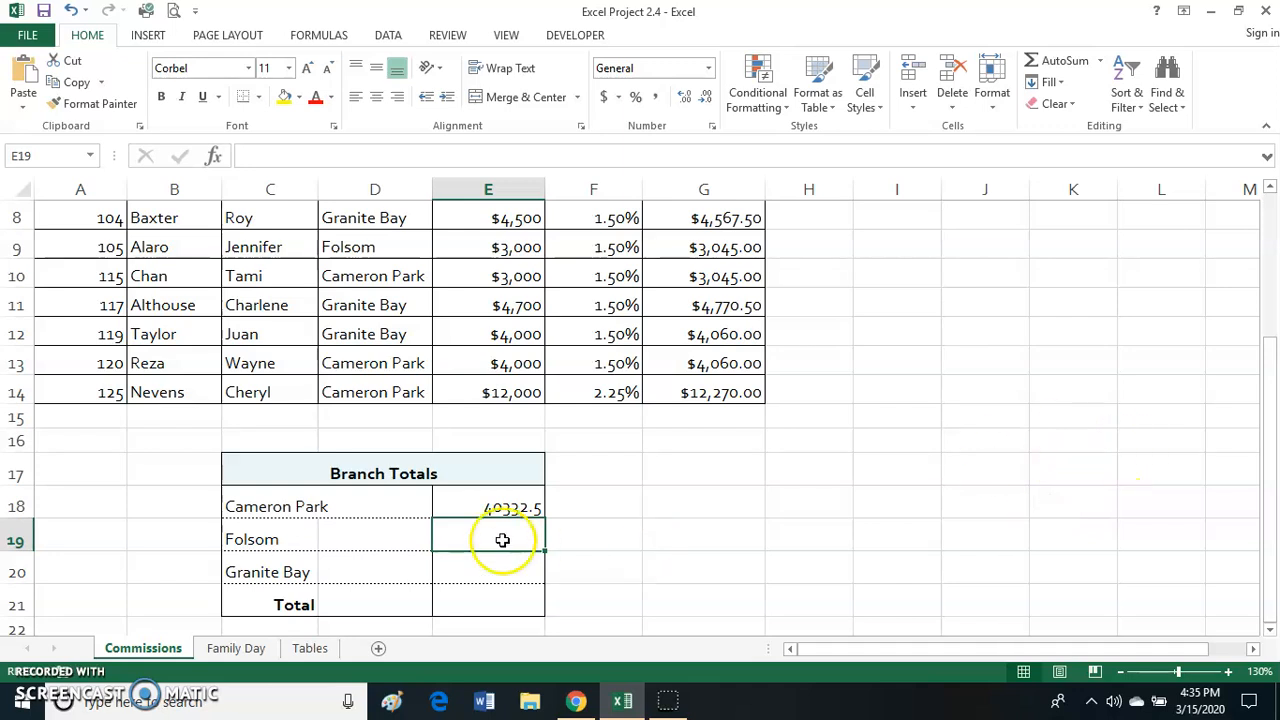
Check the cell references of the Cameron Park SUMIF formula in E18 against the earnings table at 90% zoom.
double_click(503, 507)
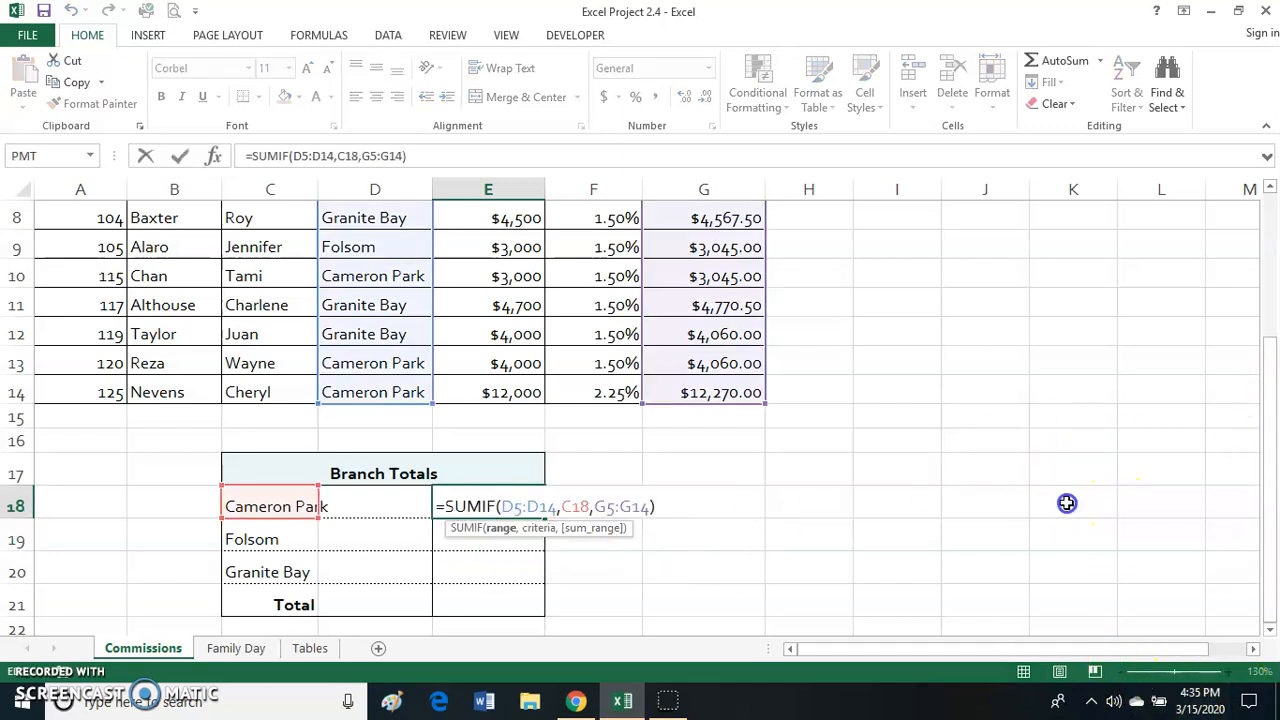
click(1064, 506)
key(Escape)
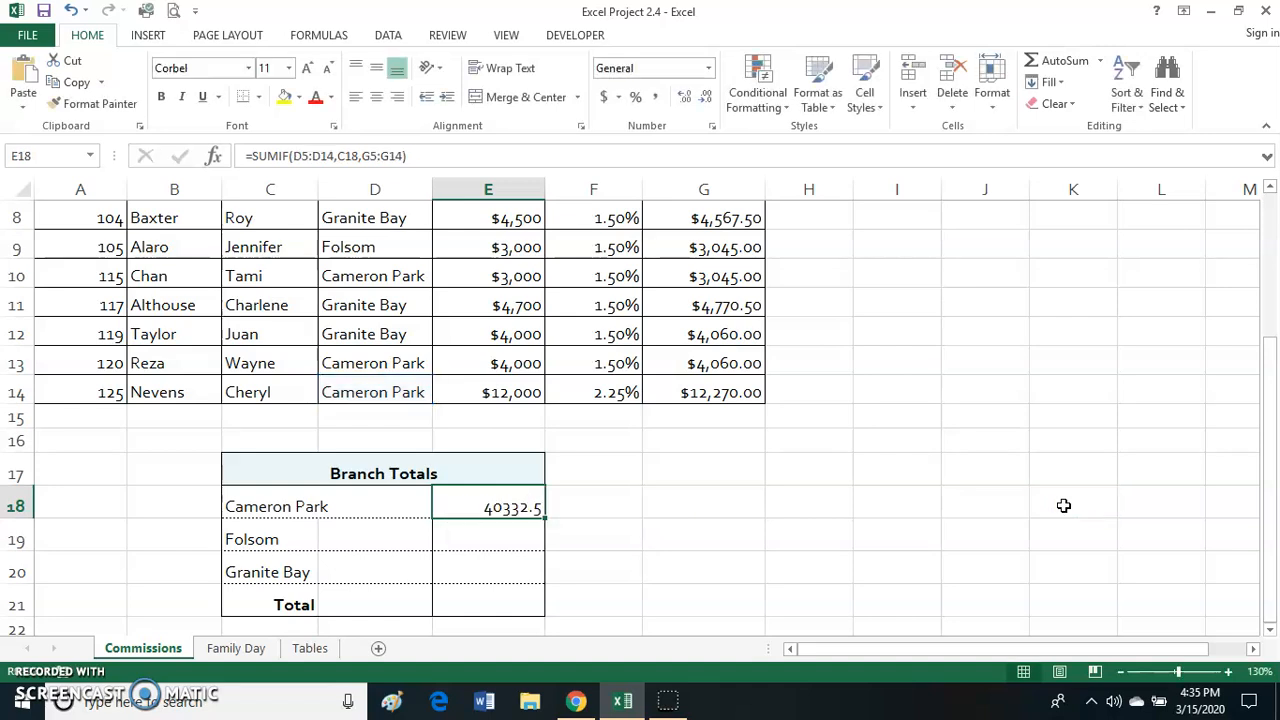
click(1121, 672)
click(1121, 672)
click(1121, 672)
click(1121, 672)
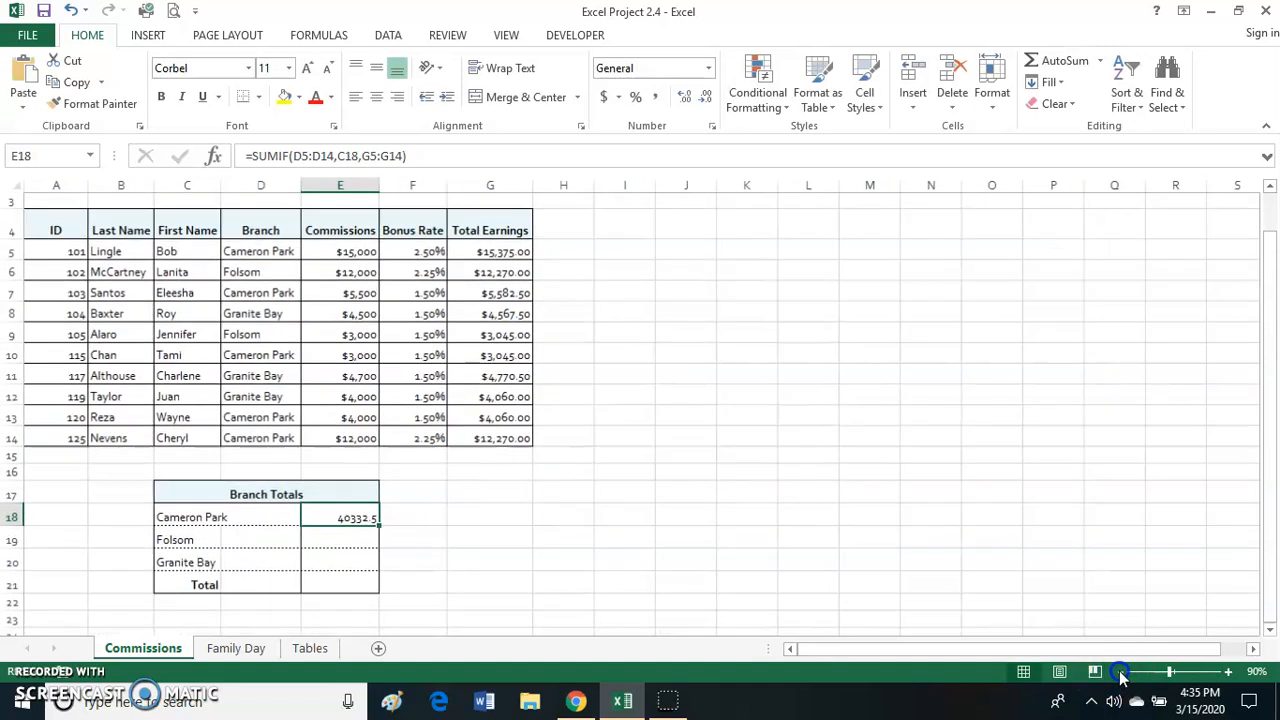
Shift the E18 formula's branch range to D6:D15 and restore it to D5:D14.
double_click(358, 517)
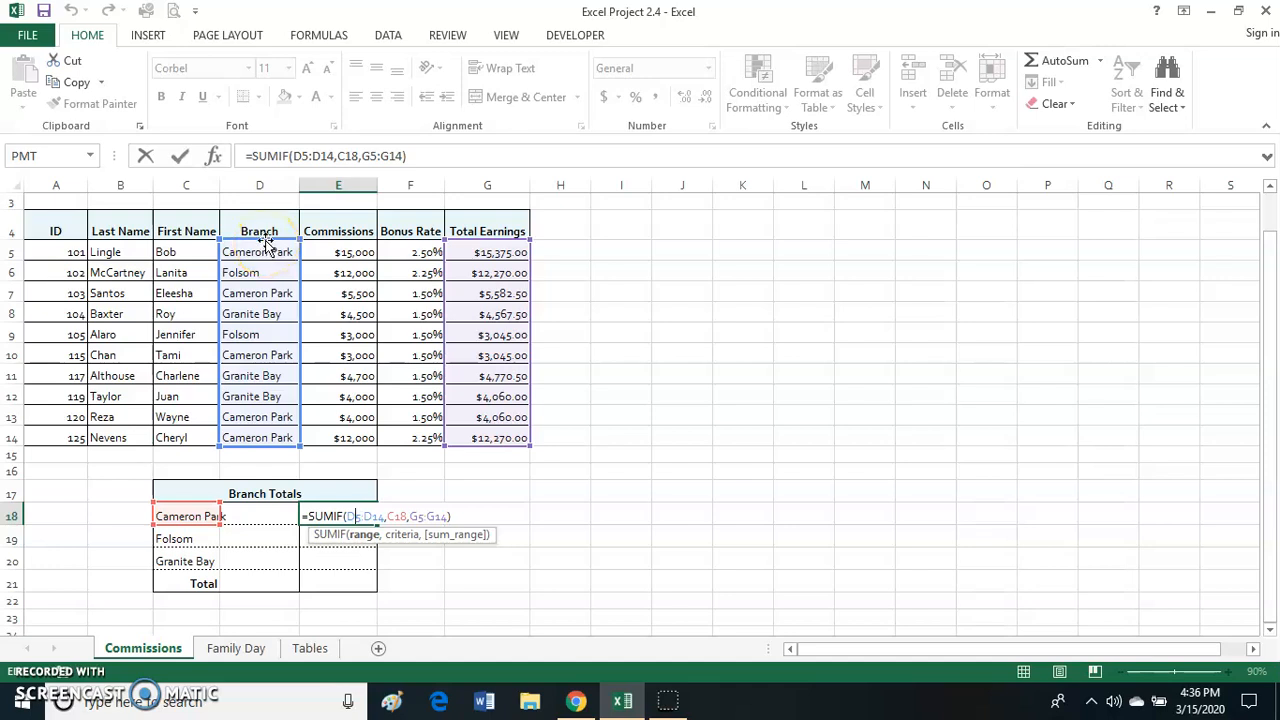
drag(265, 253, 263, 272)
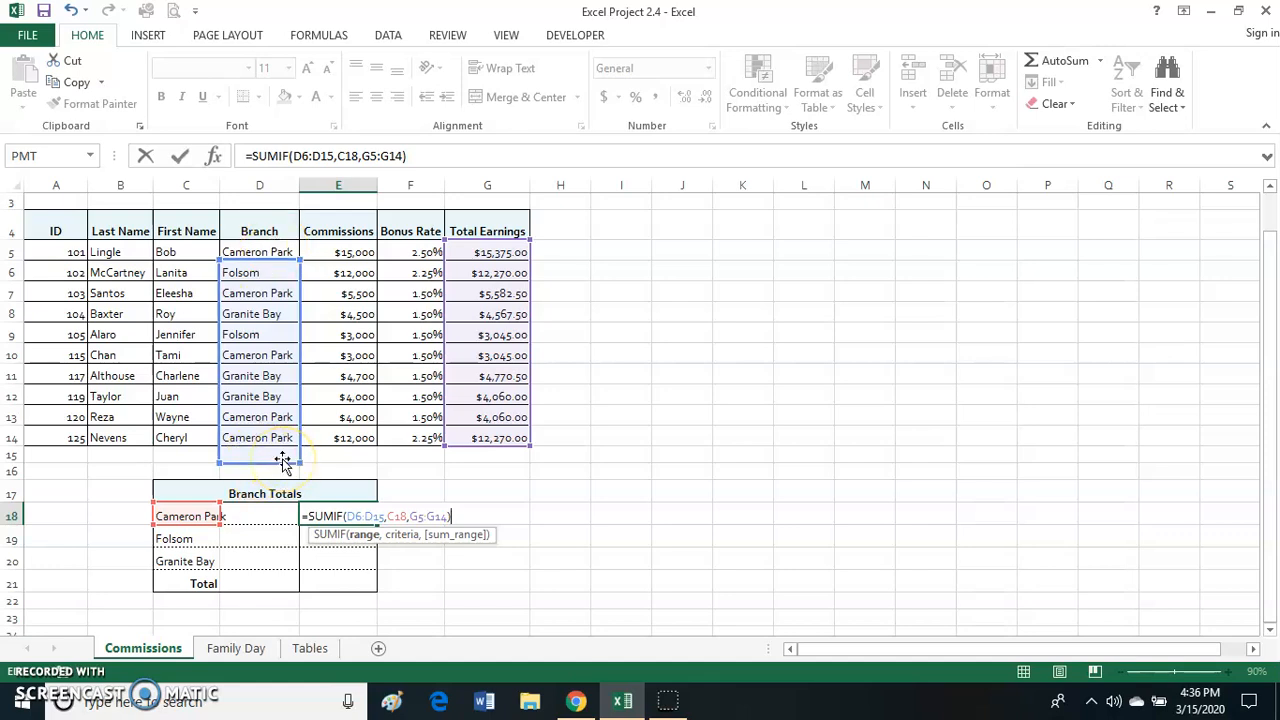
click(476, 236)
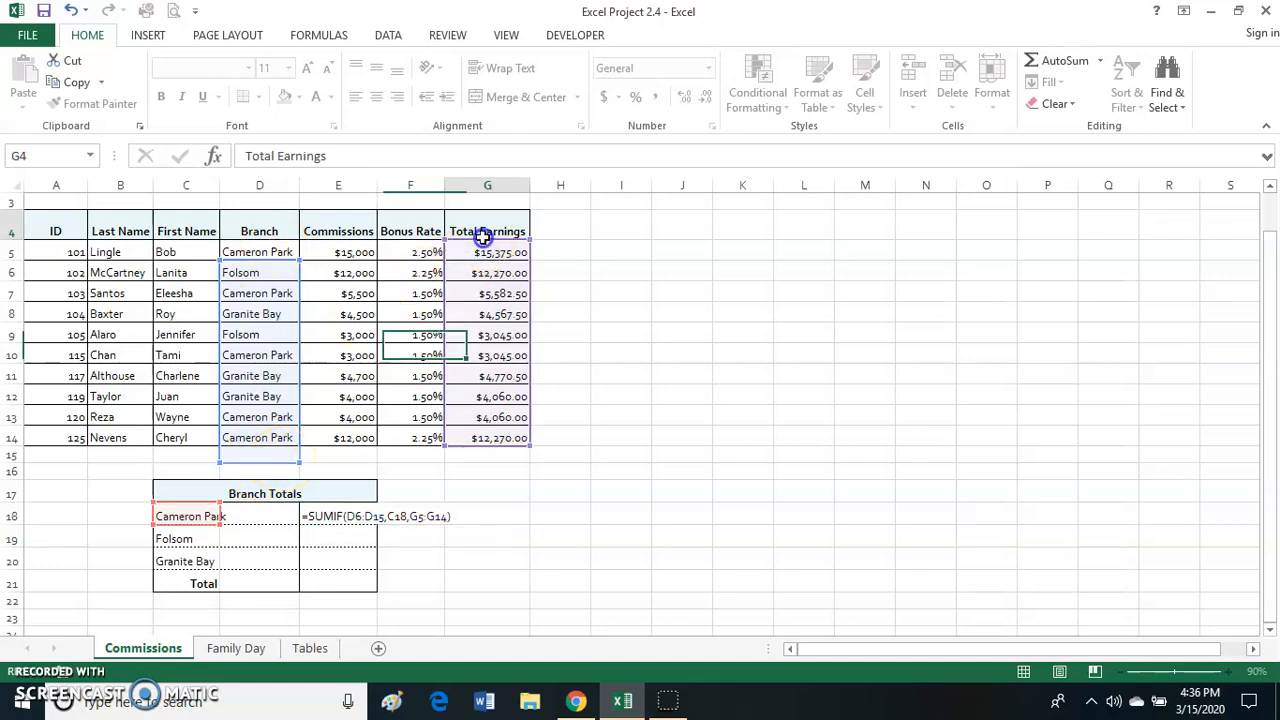
double_click(322, 516)
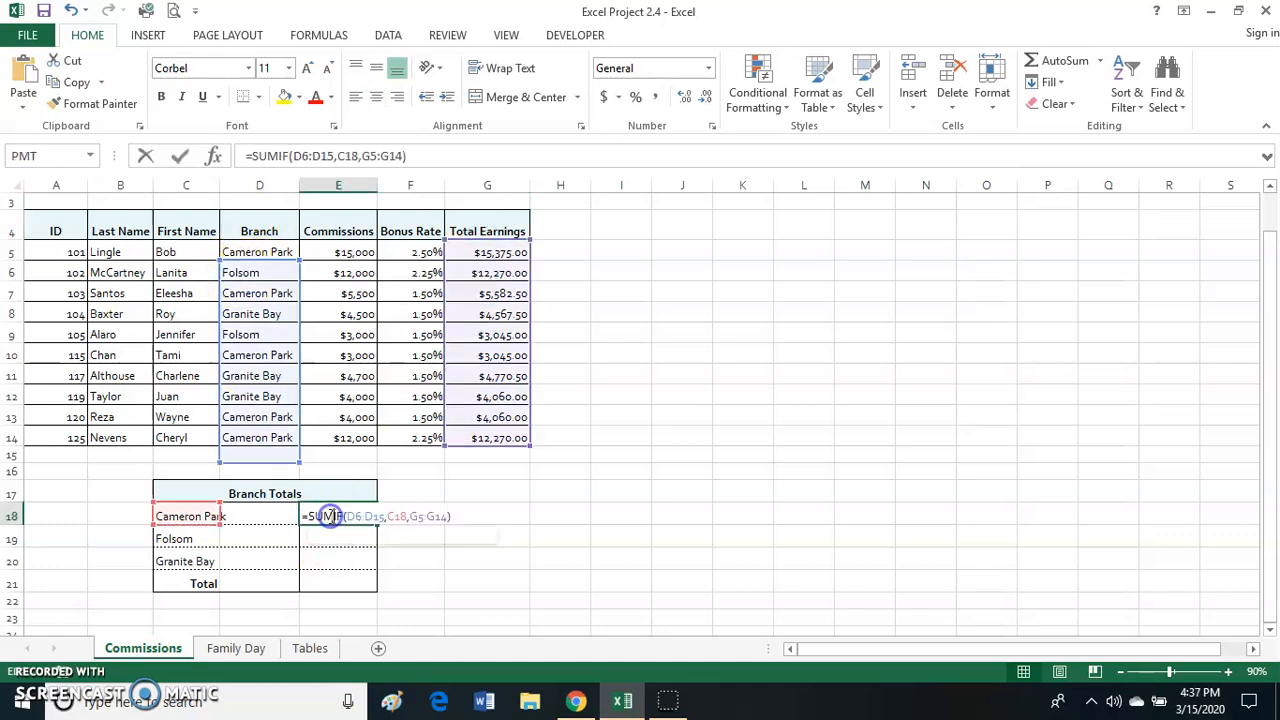
drag(263, 267, 263, 251)
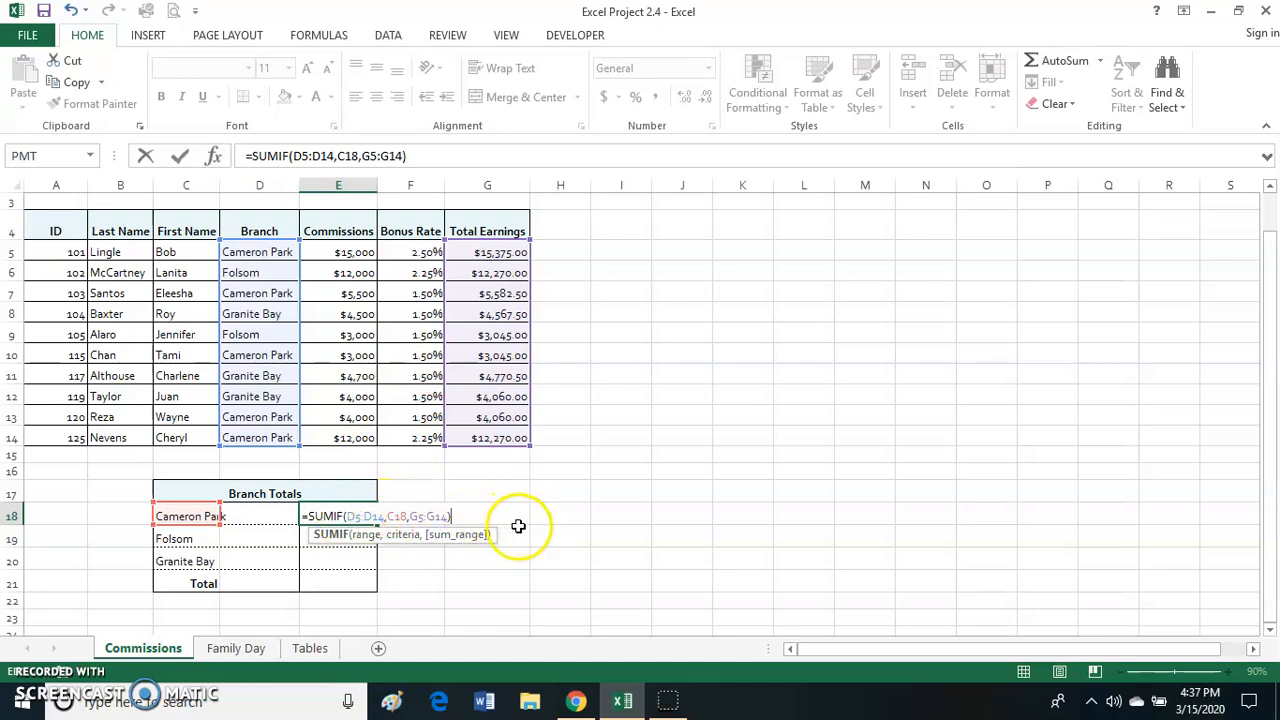
key(Return)
Examine the range, criteria and sum_range arguments of the E18 SUMIF formula for references that must stay fixed when copied.
click(1229, 672)
click(1229, 672)
click(1229, 672)
click(1229, 672)
click(1229, 672)
click(1229, 672)
click(1229, 672)
click(1229, 672)
scroll(1020, 500, down, 3)
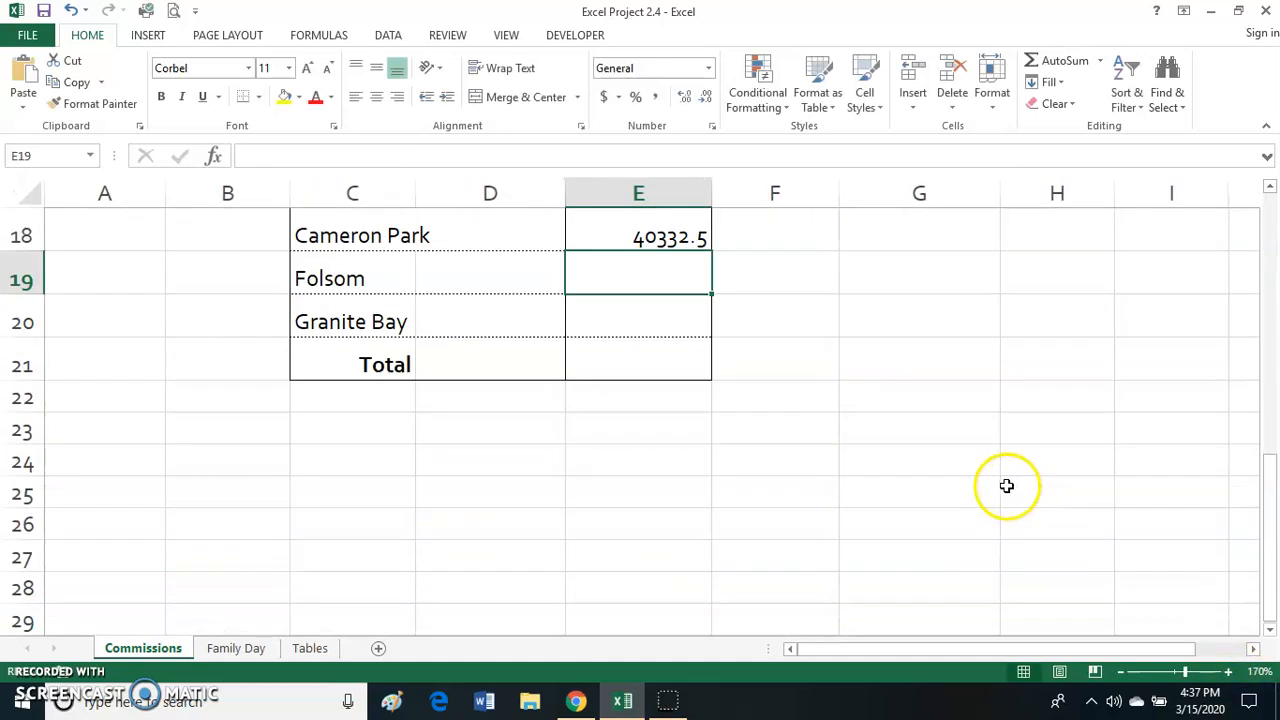
double_click(670, 237)
scroll(877, 380, up, 1)
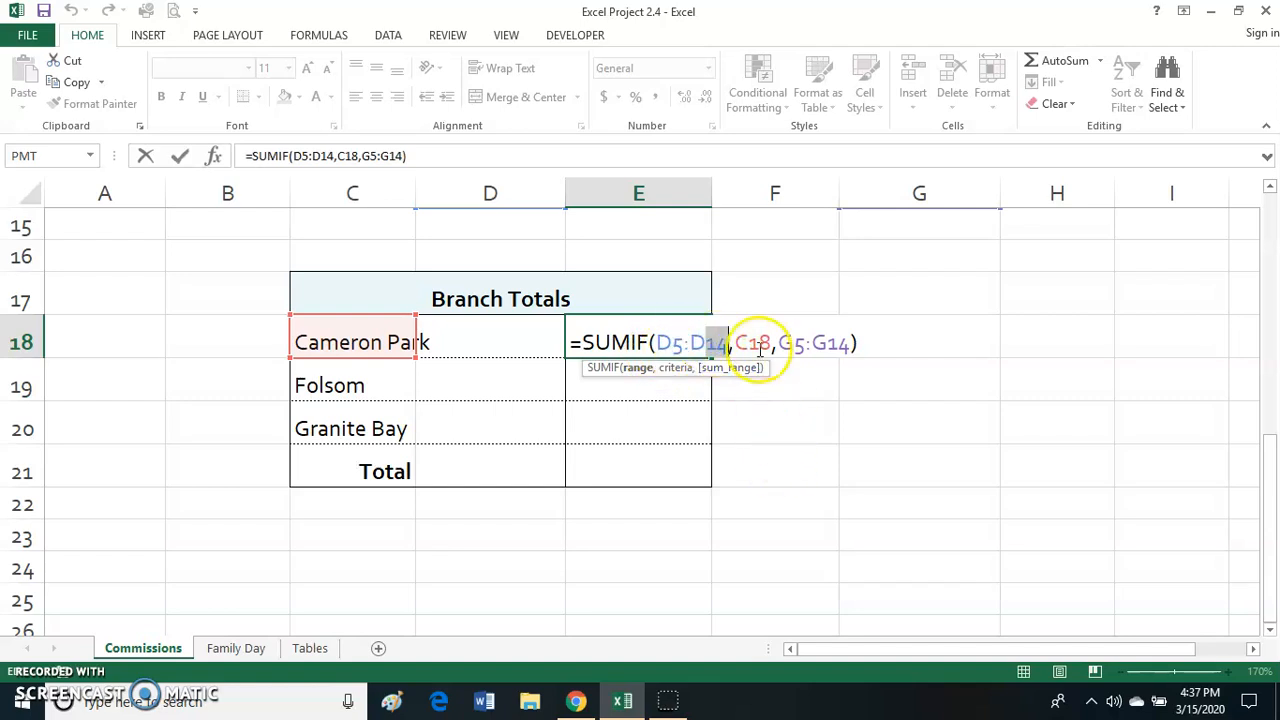
drag(737, 342, 751, 343)
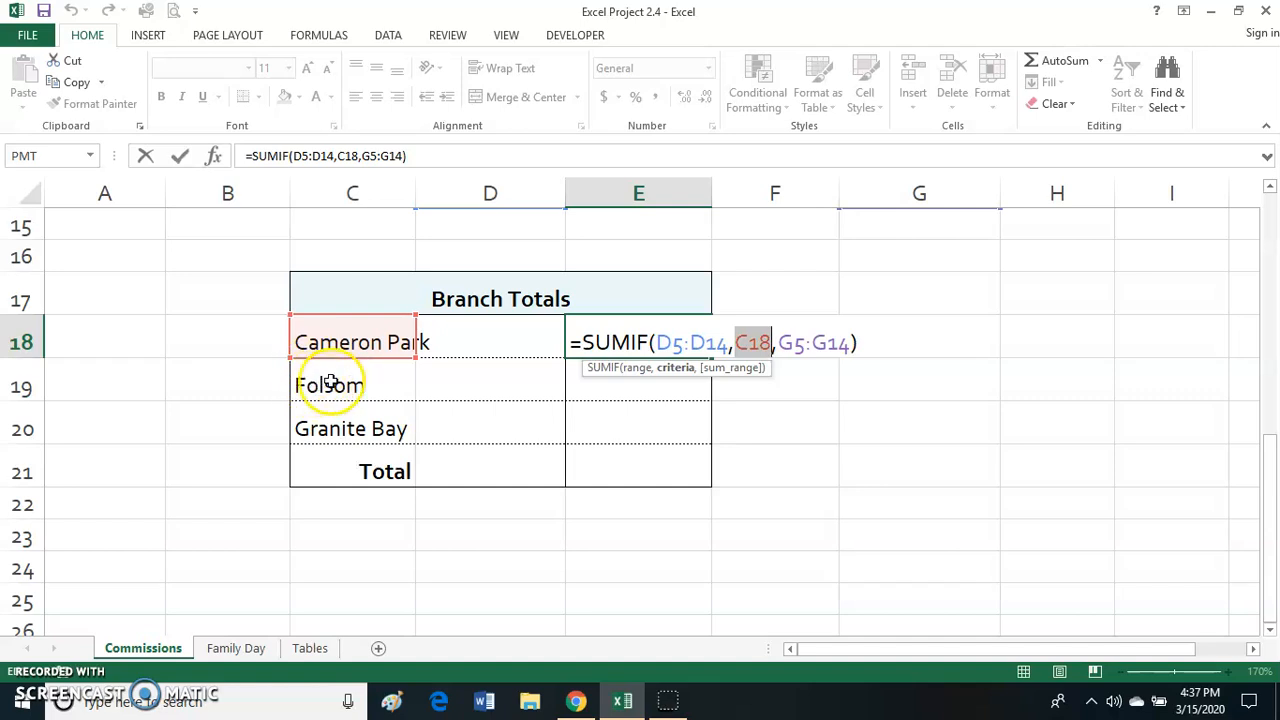
click(799, 343)
drag(655, 343, 693, 343)
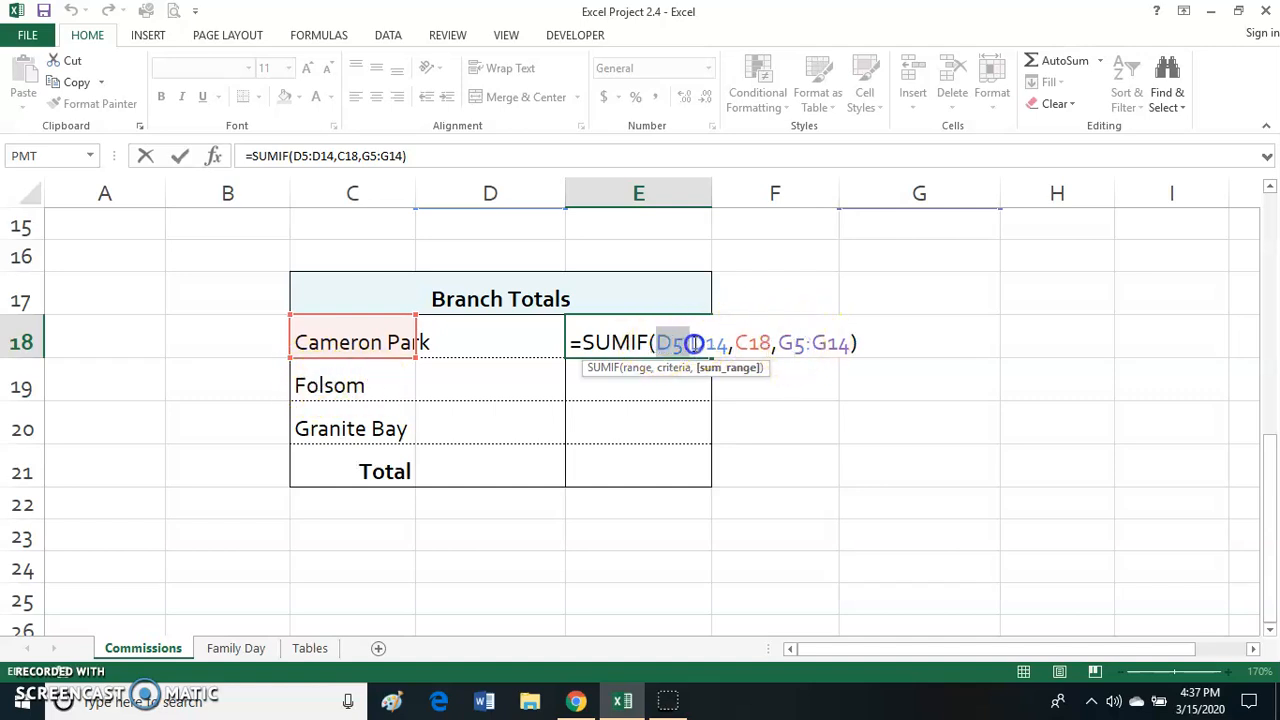
drag(778, 343, 852, 343)
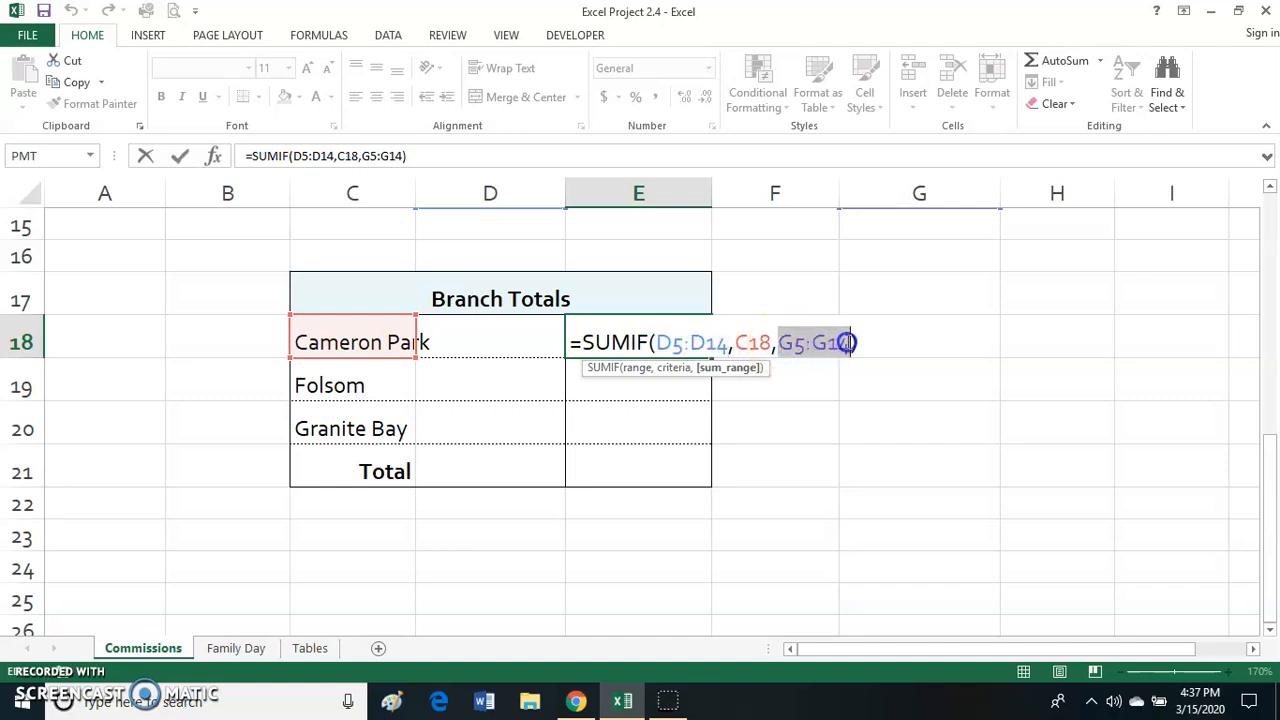
Make the branch range and sum range in the E18 SUMIF formula absolute, as $D$5:$D$14 and $G$5:$G$14.
click(672, 344)
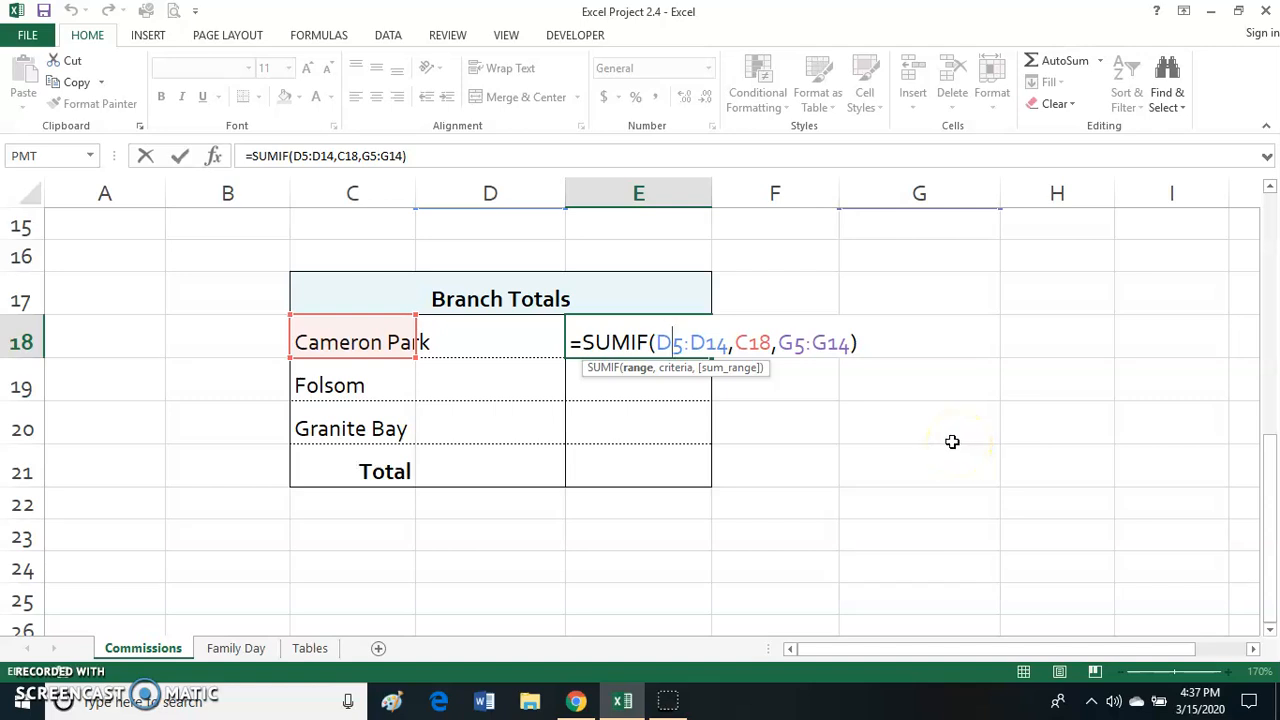
key(F4)
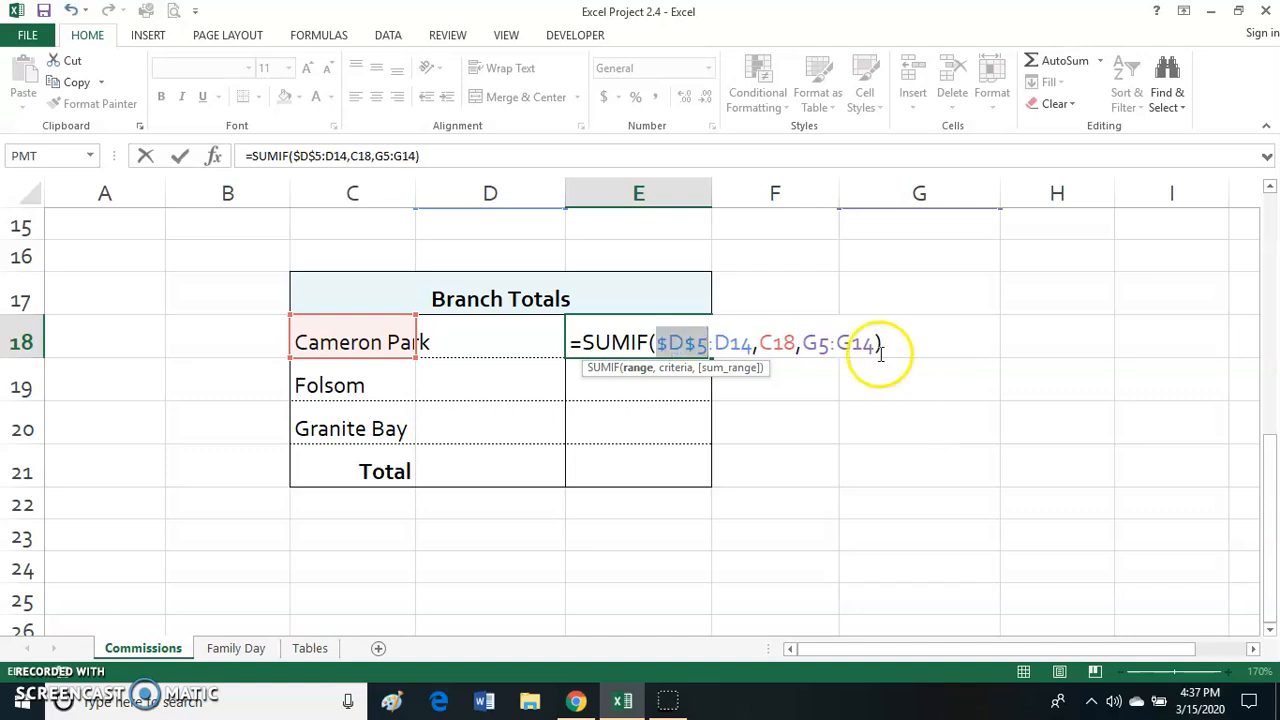
click(710, 343)
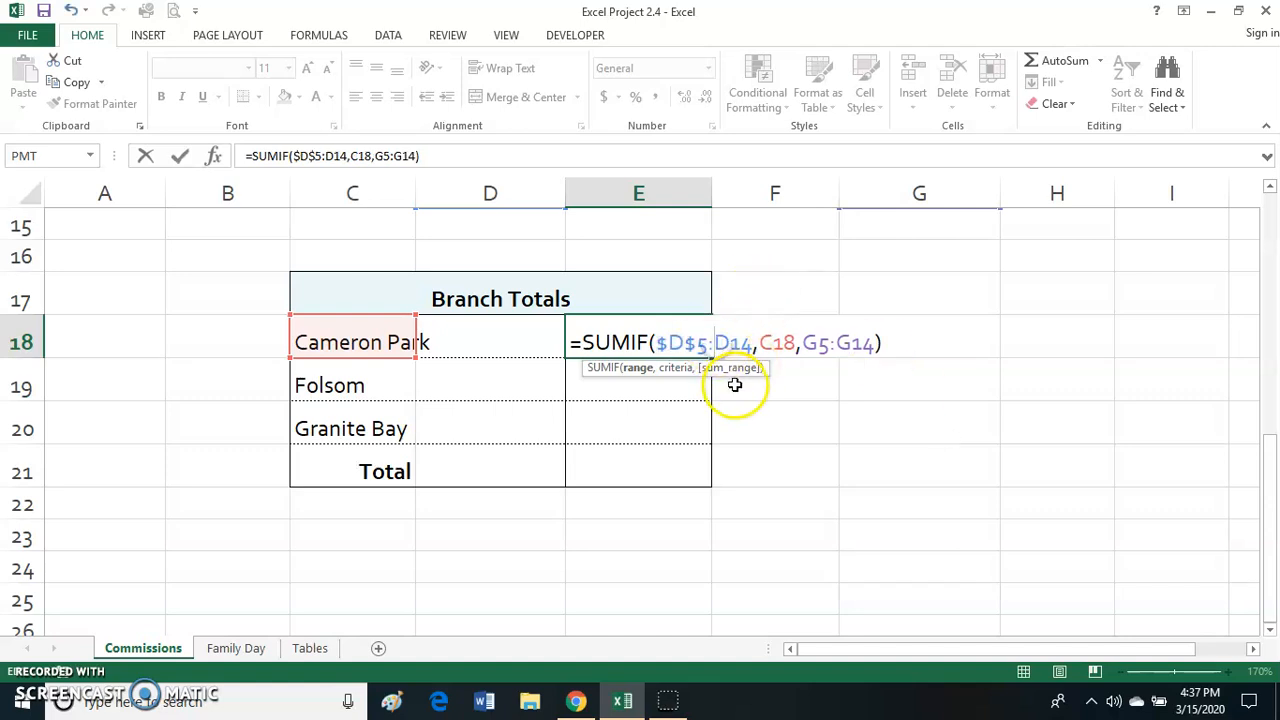
text($D)
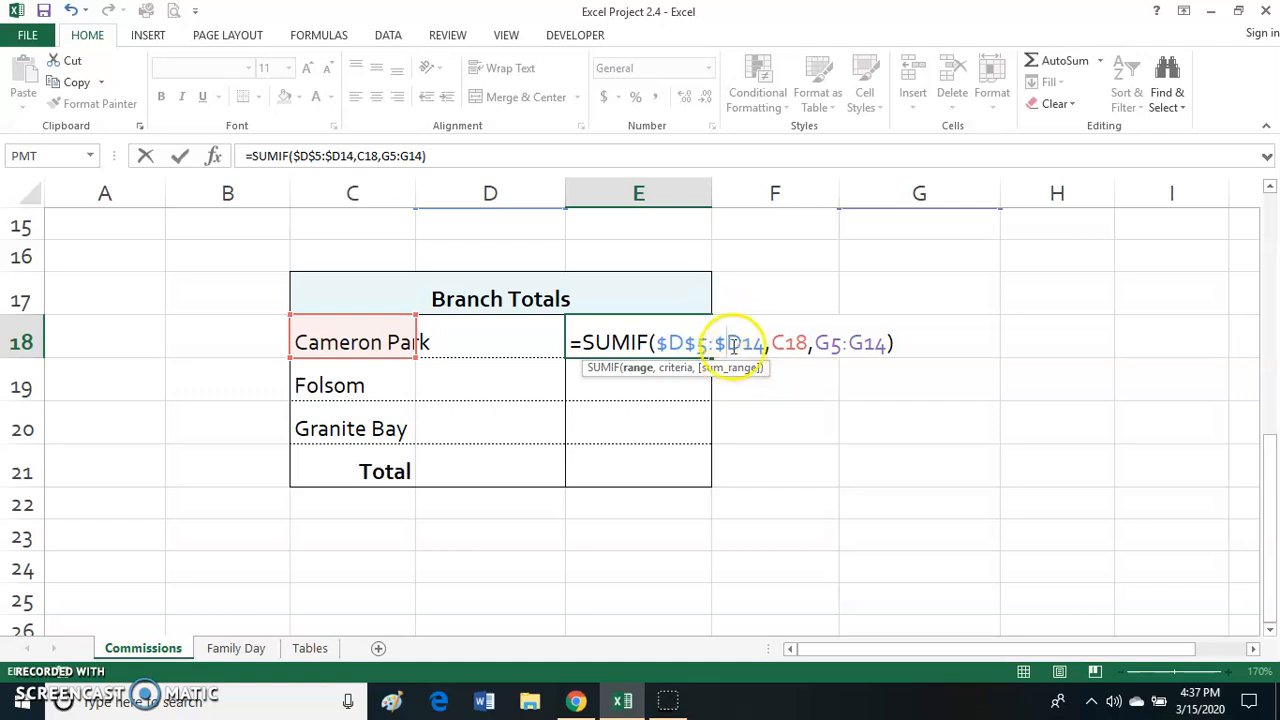
text($)
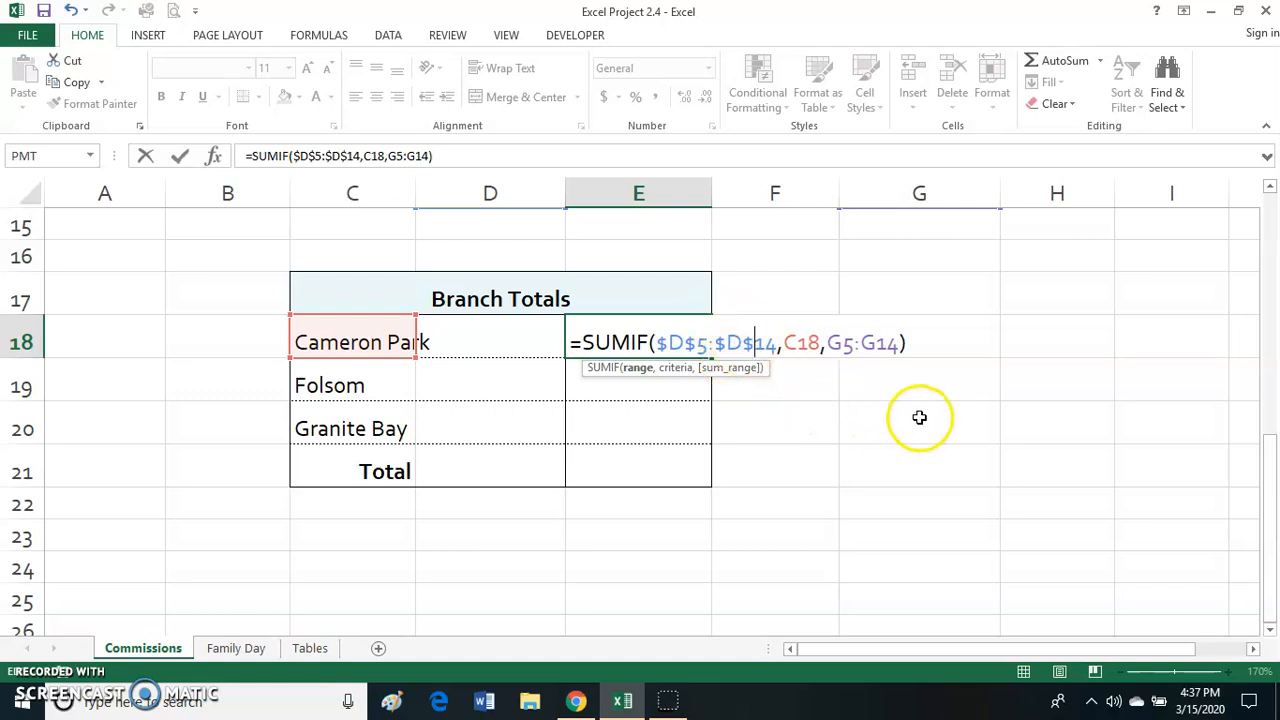
click(826, 343)
text($D)
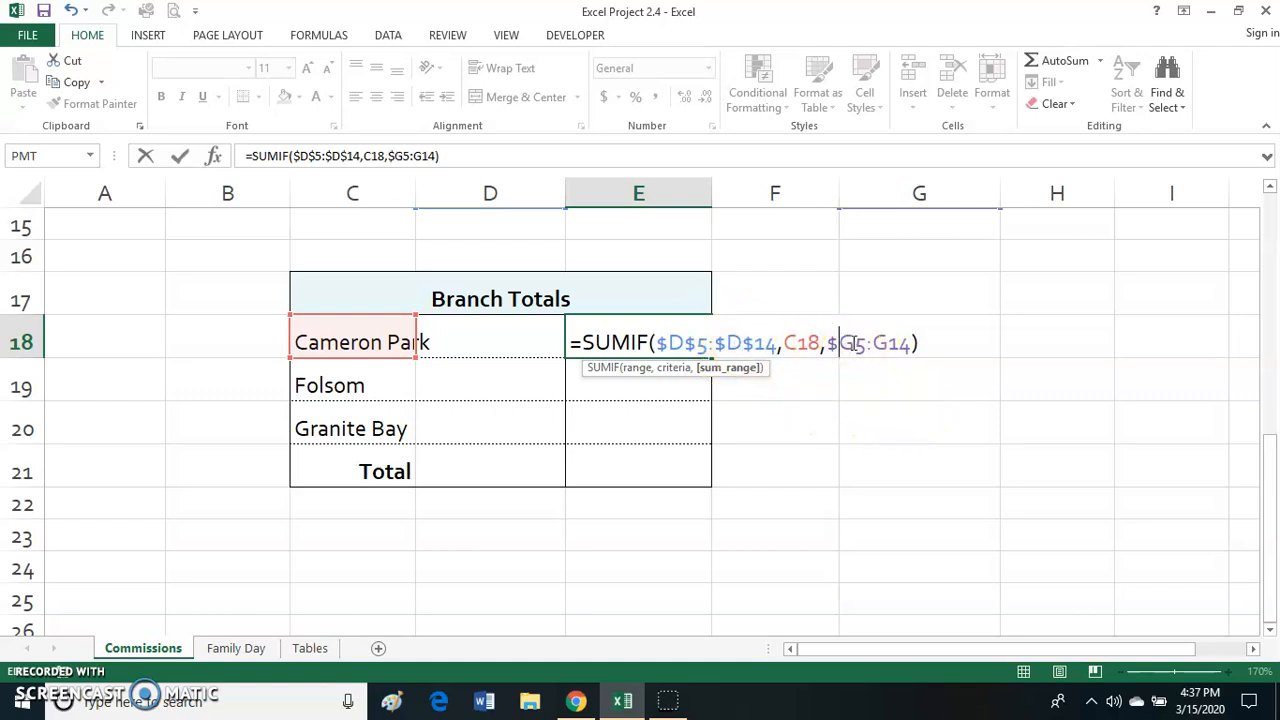
text($5:$)
Enter the E18 formula with C18 kept relative and copy it down to E20 for Folsom and Granite Bay.
click(785, 345)
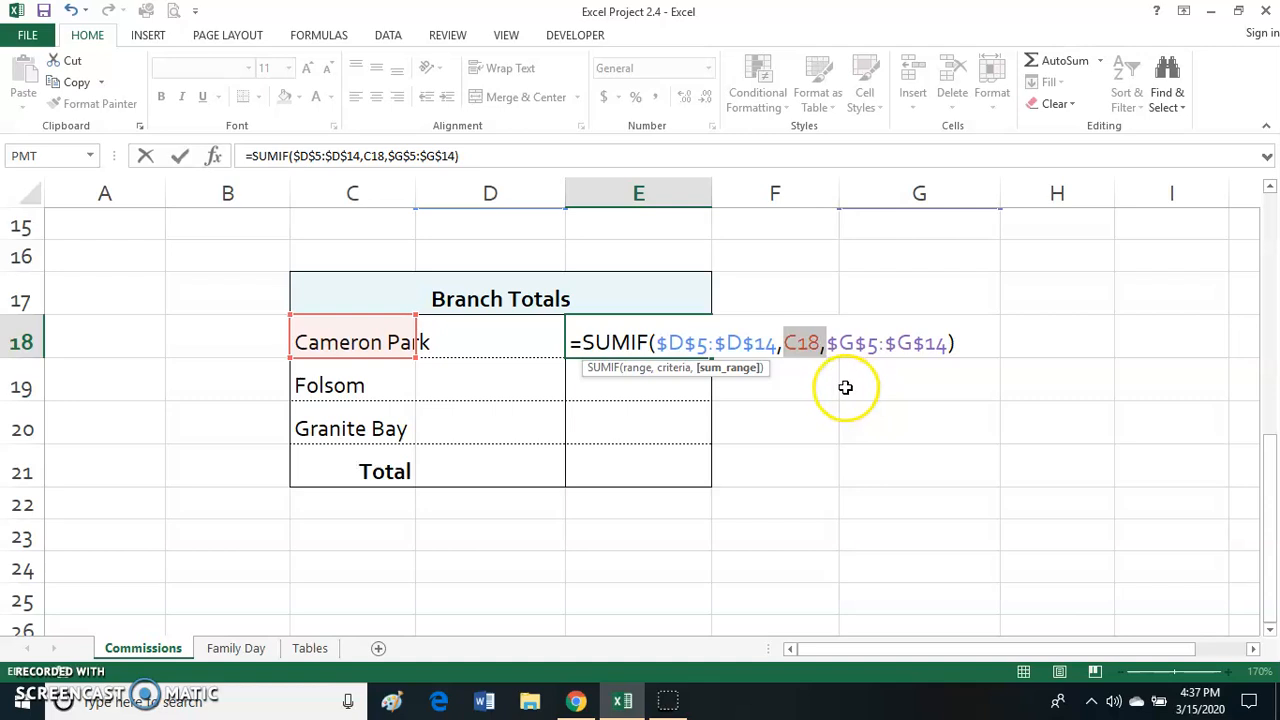
drag(828, 343, 872, 344)
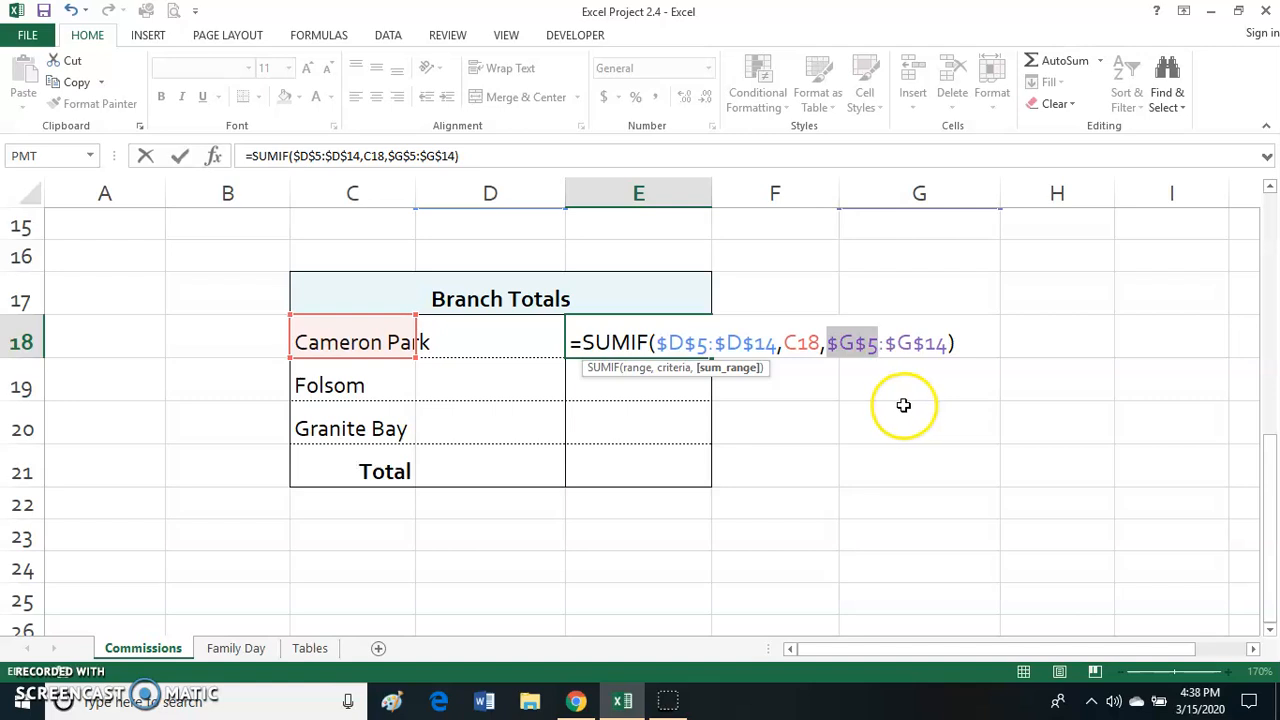
key(ctrl+Return)
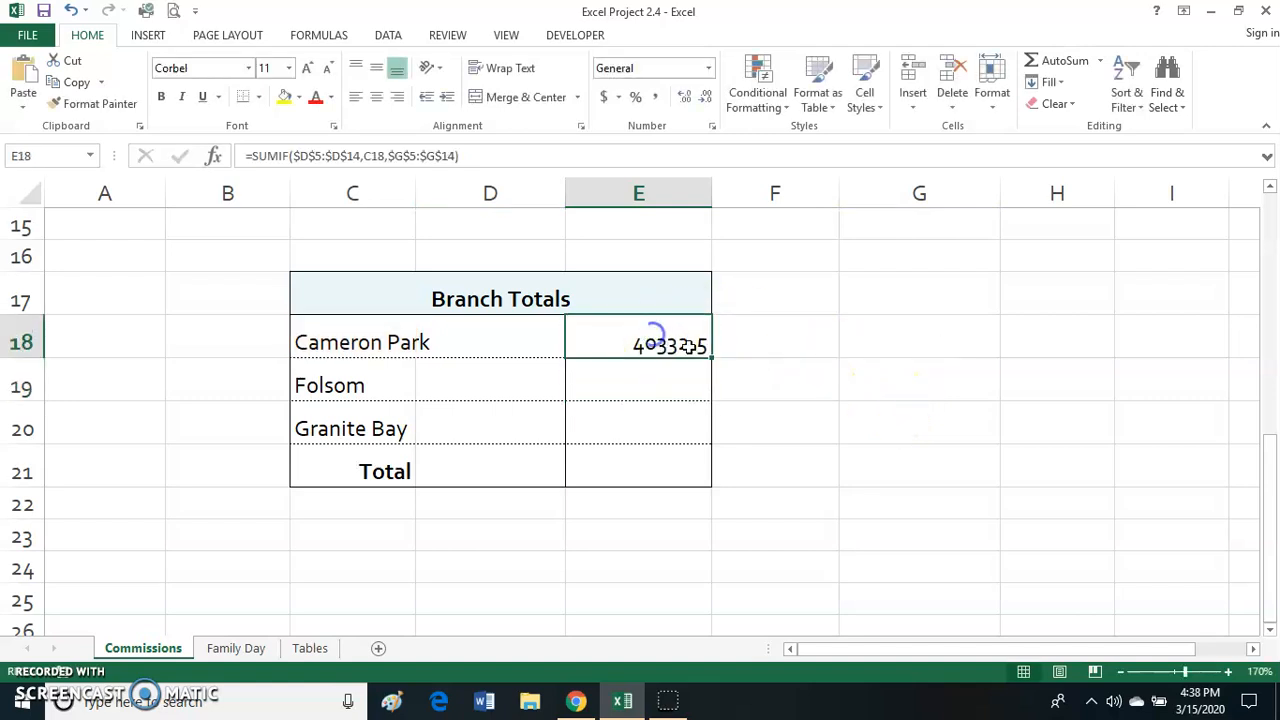
drag(714, 356, 705, 440)
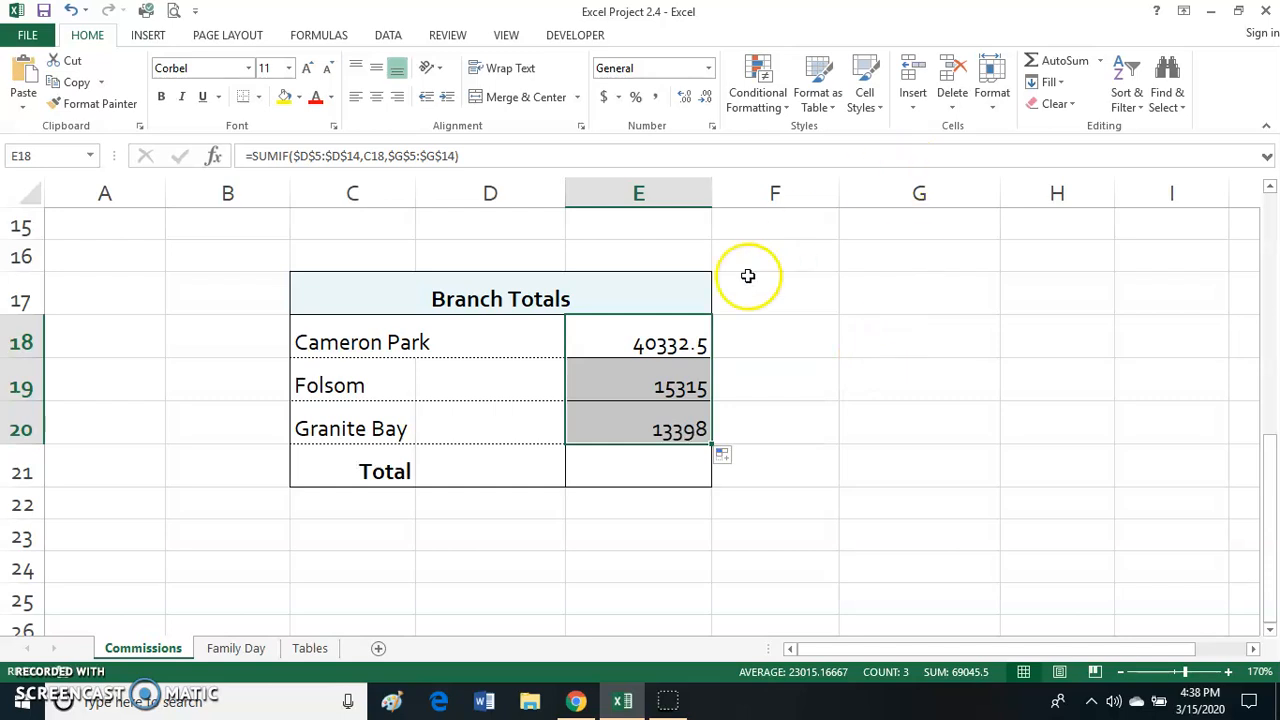
Show the sheet's formulas and widen column E so the SUMIF formulas fit.
click(316, 36)
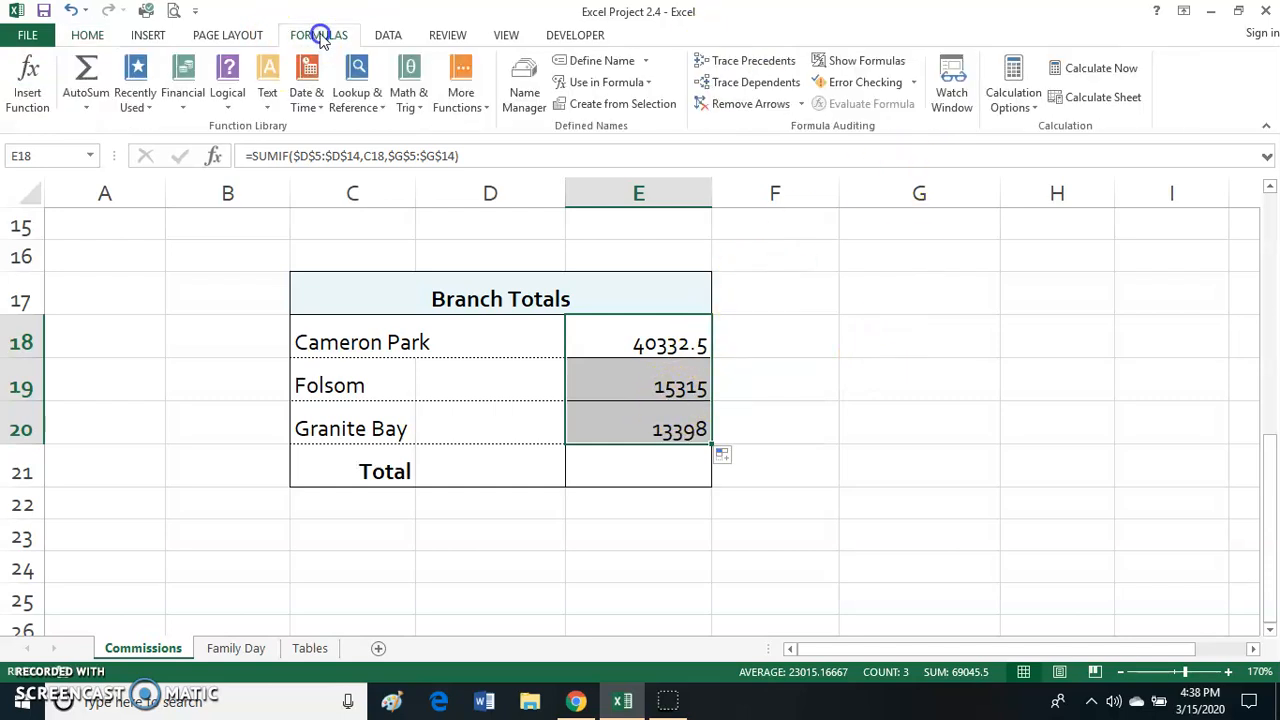
click(860, 60)
drag(986, 651, 1094, 651)
drag(893, 194, 1098, 218)
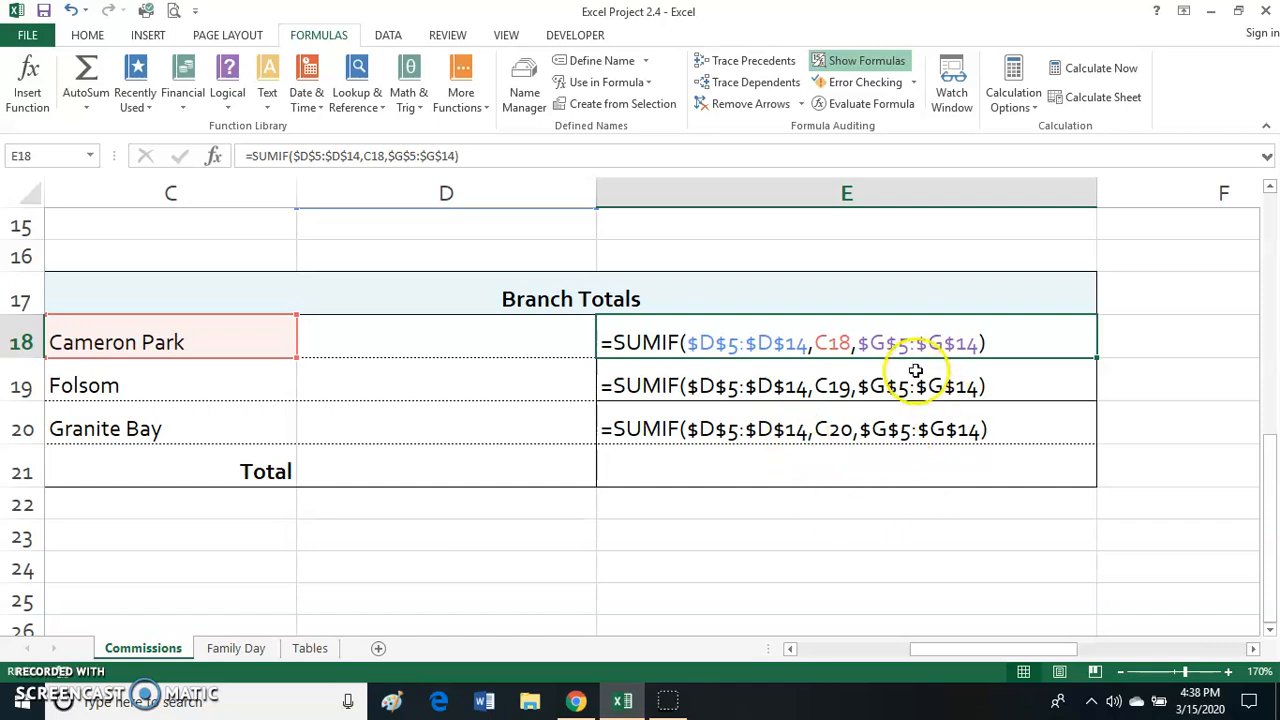
Check the ranges and criteria of the SUMIF formulas in E18:E20 and switch the sheet back to showing values.
scroll(842, 412, up, 4)
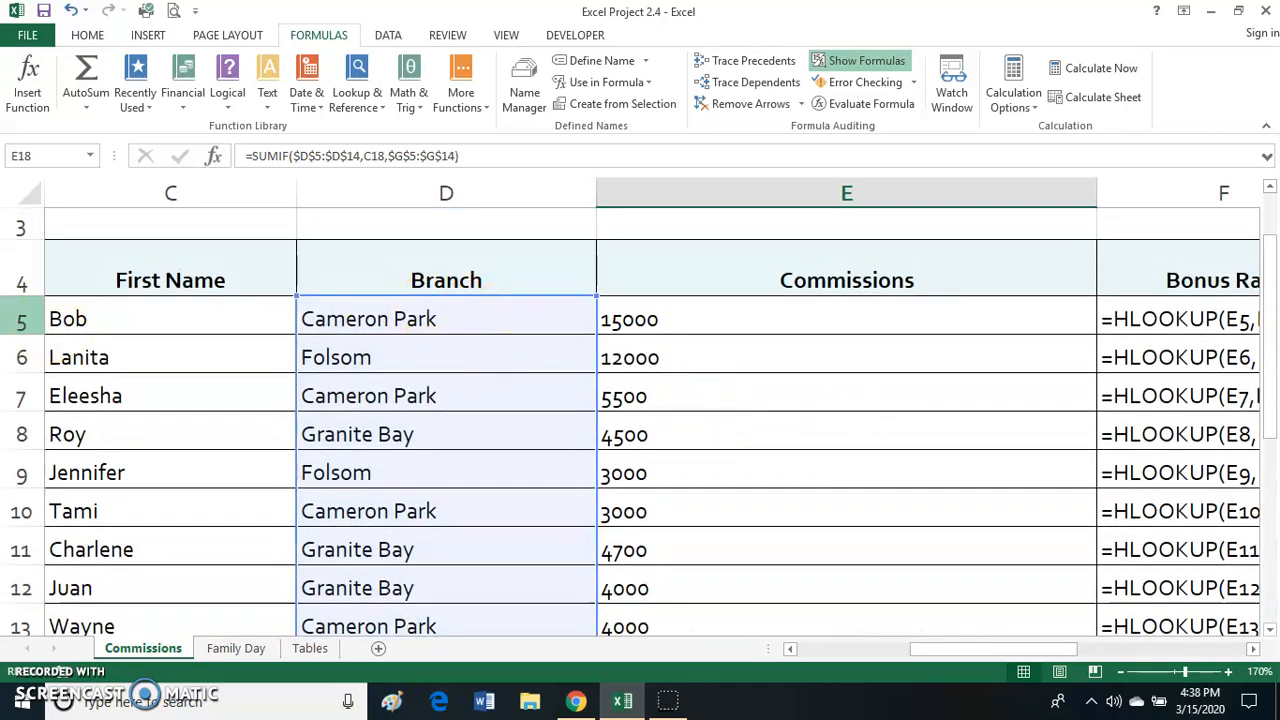
scroll(100, 362, down, 2)
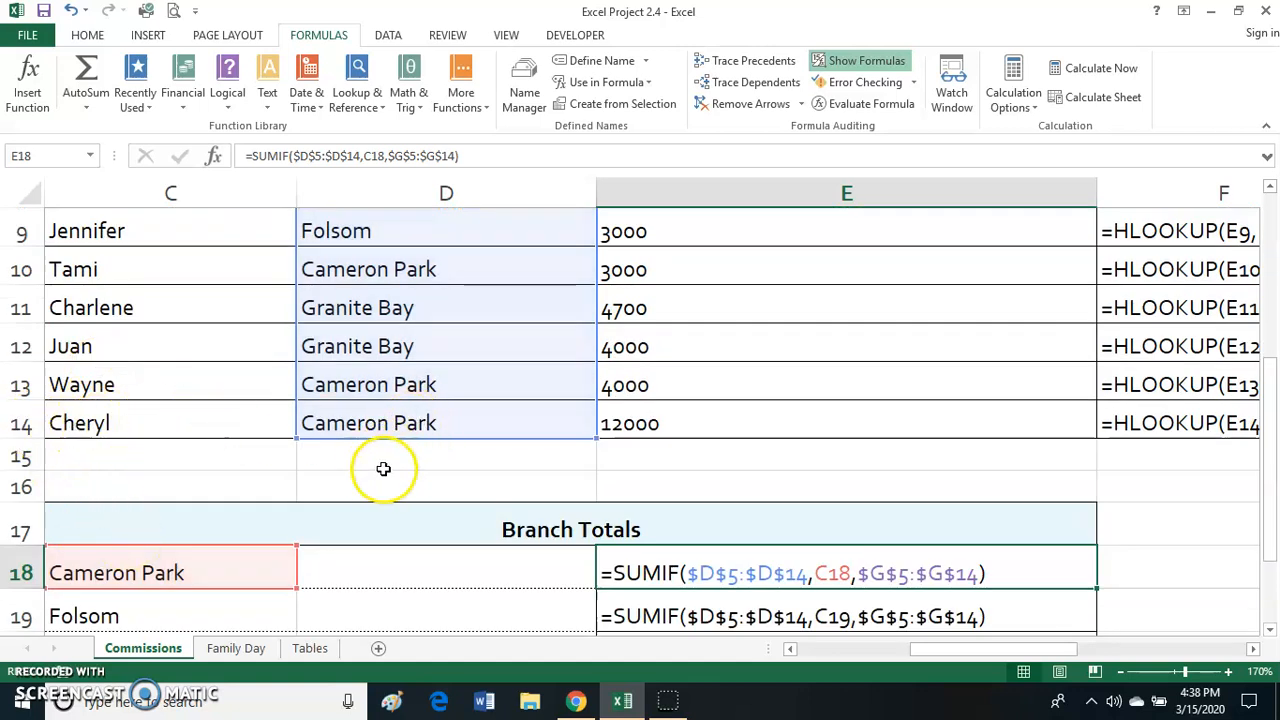
scroll(634, 477, down, 2)
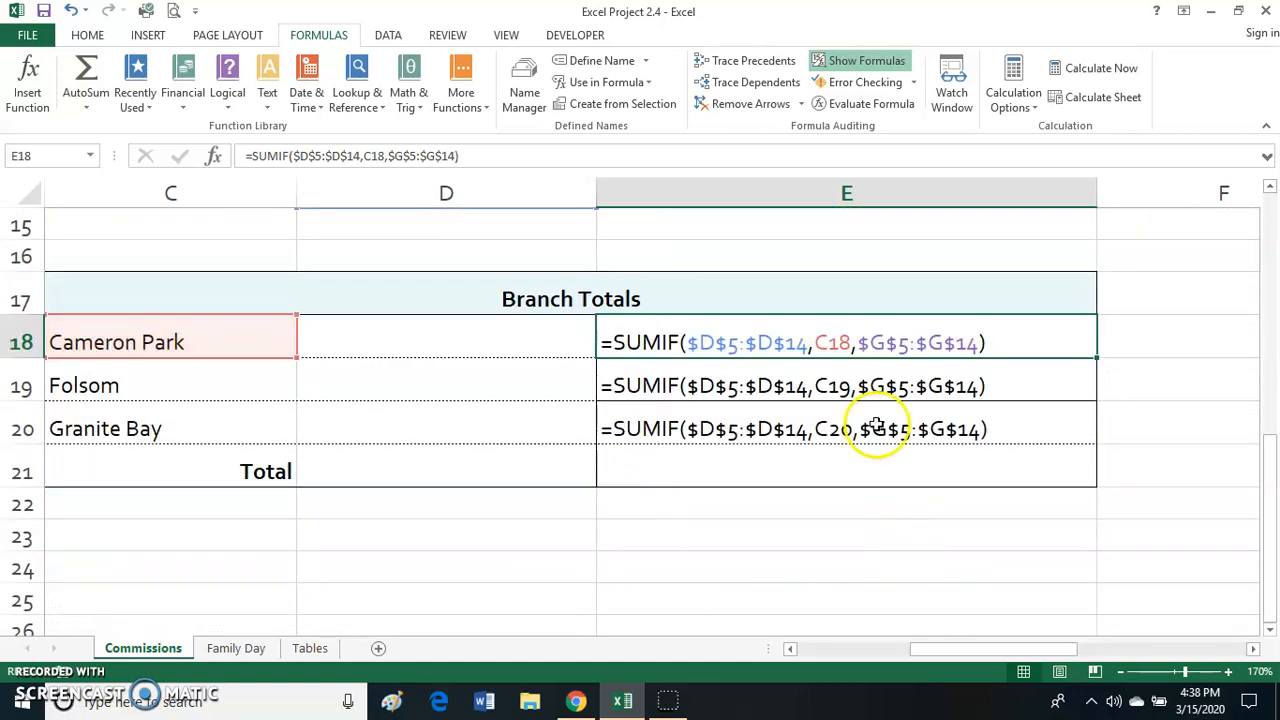
click(834, 386)
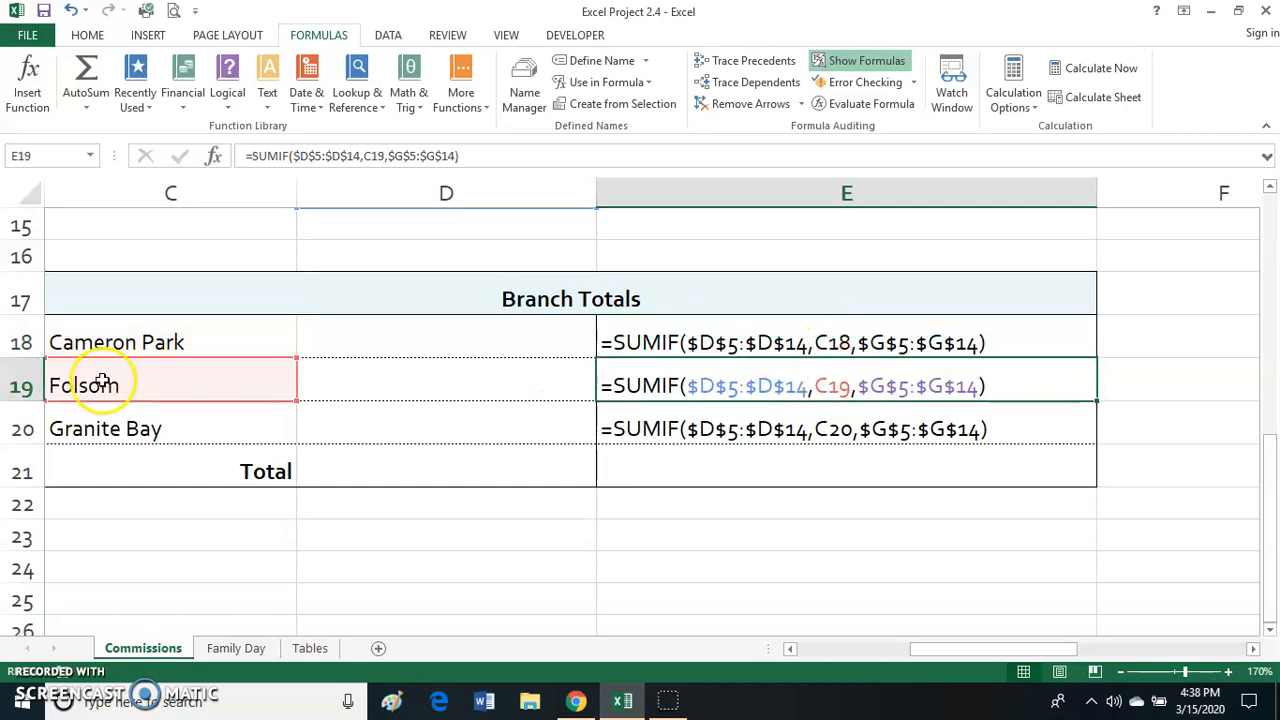
click(733, 430)
click(866, 62)
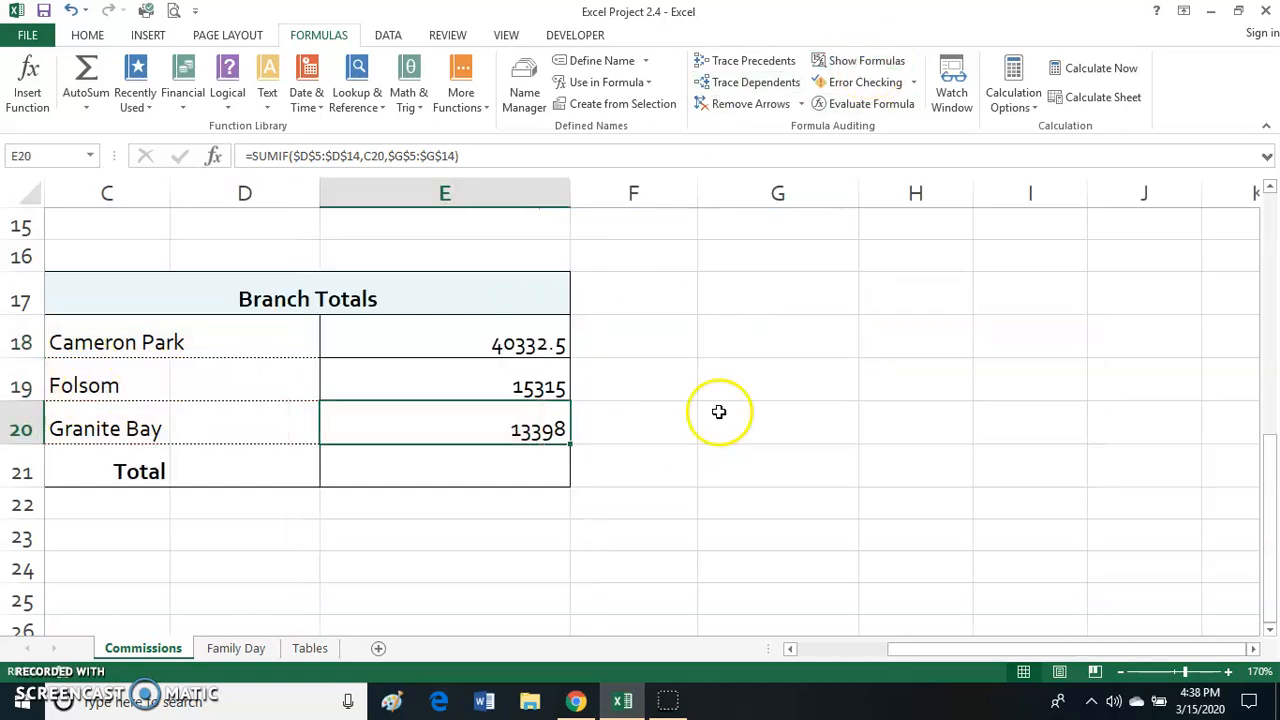
Apply the Currency number format to the three branch totals in E18:E20.
drag(522, 338, 520, 426)
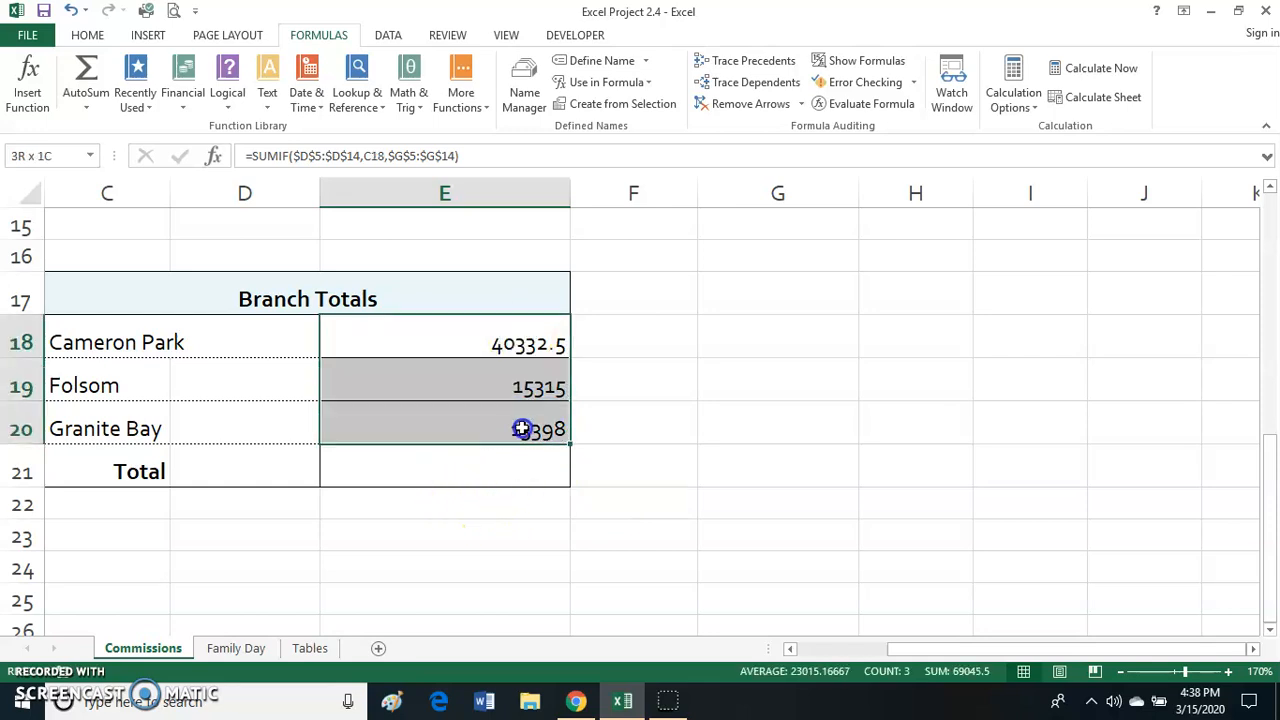
click(87, 35)
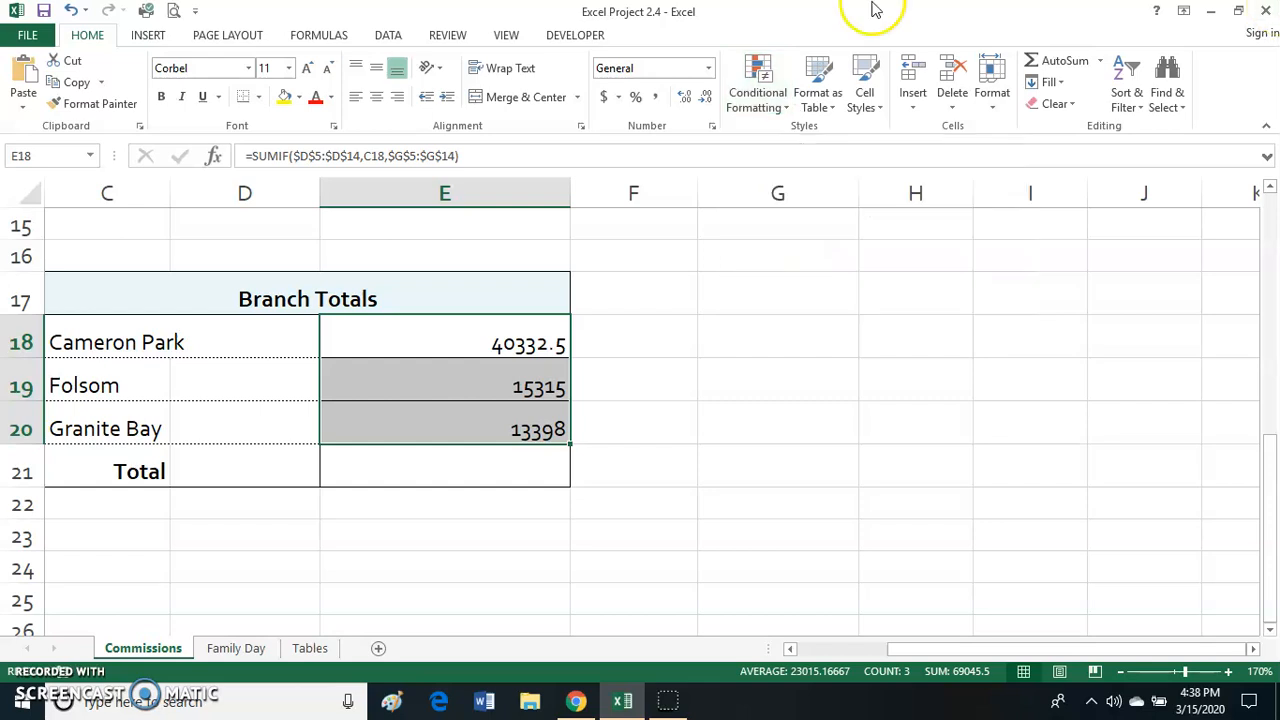
click(685, 71)
click(709, 70)
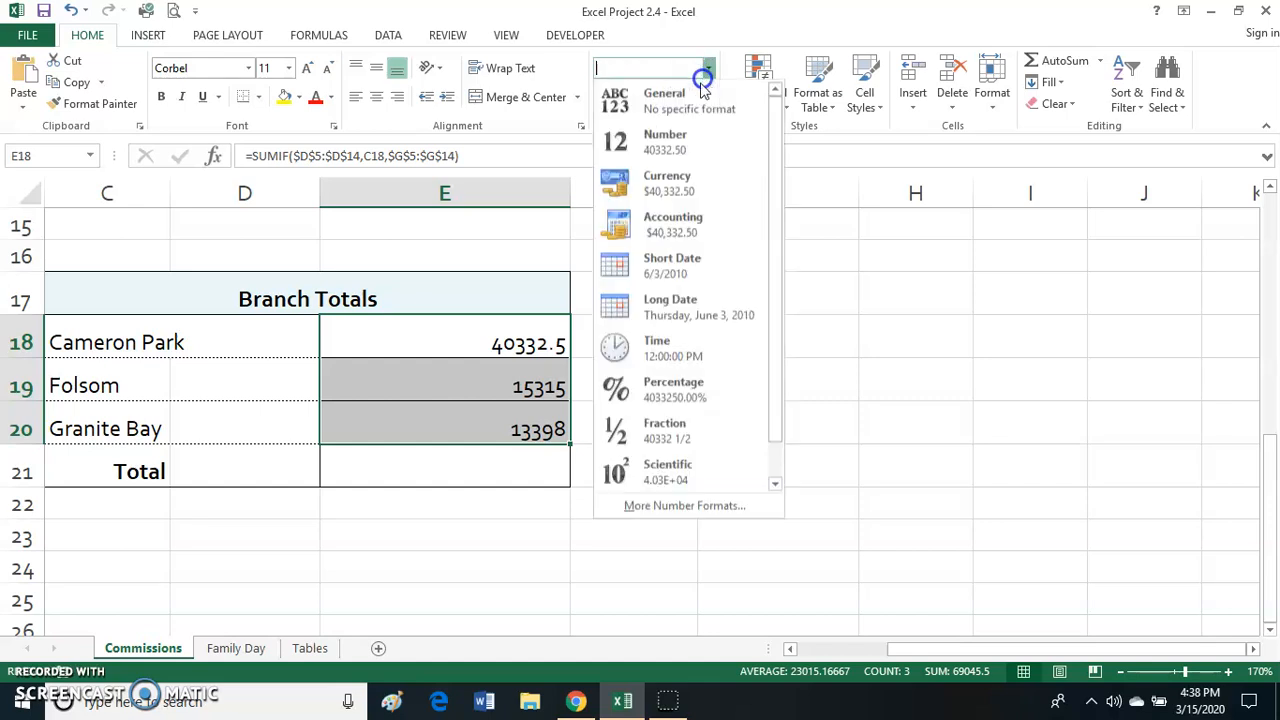
click(686, 178)
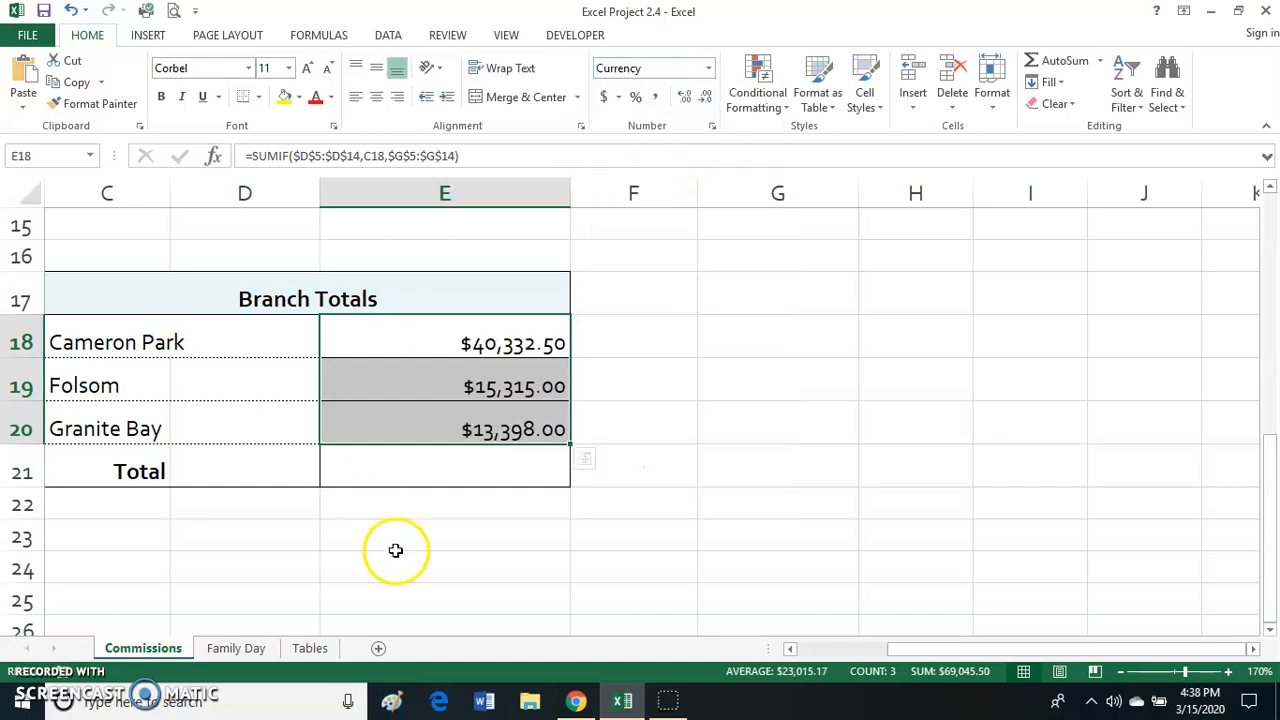
Total the branch amounts in E21 with AutoSum, using the formula =SUM(E18:E20).
click(505, 460)
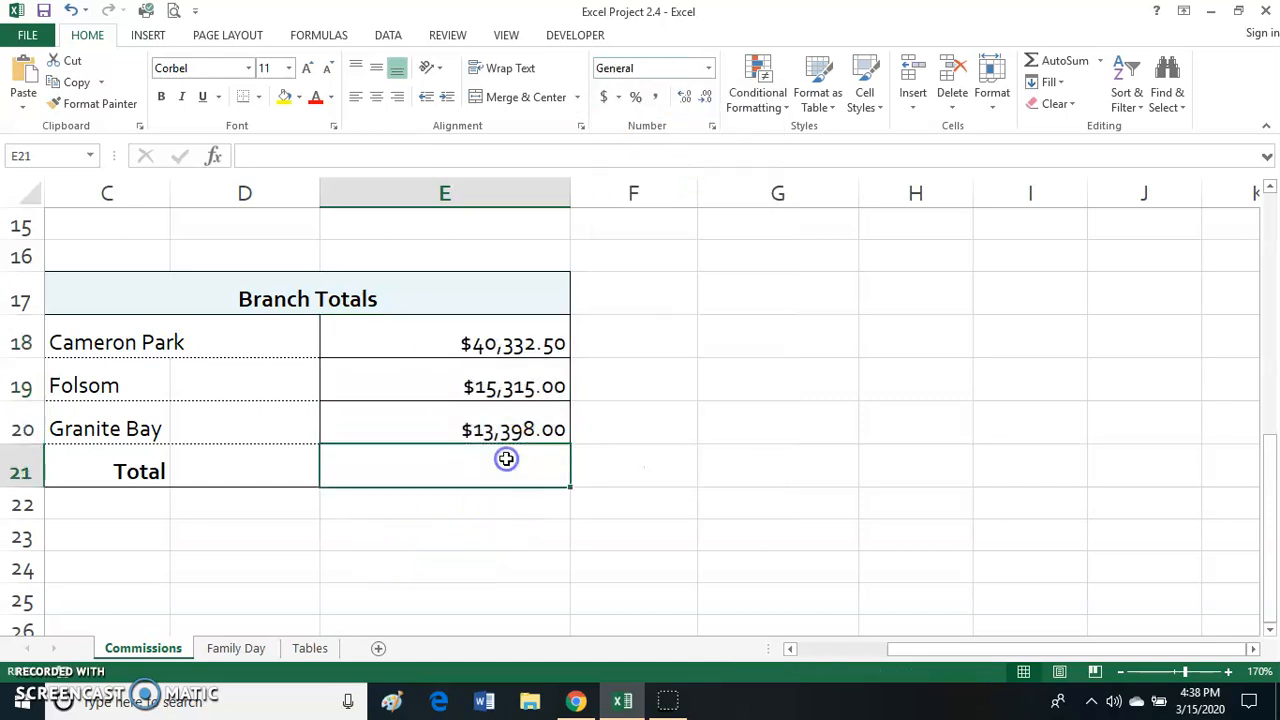
click(1058, 62)
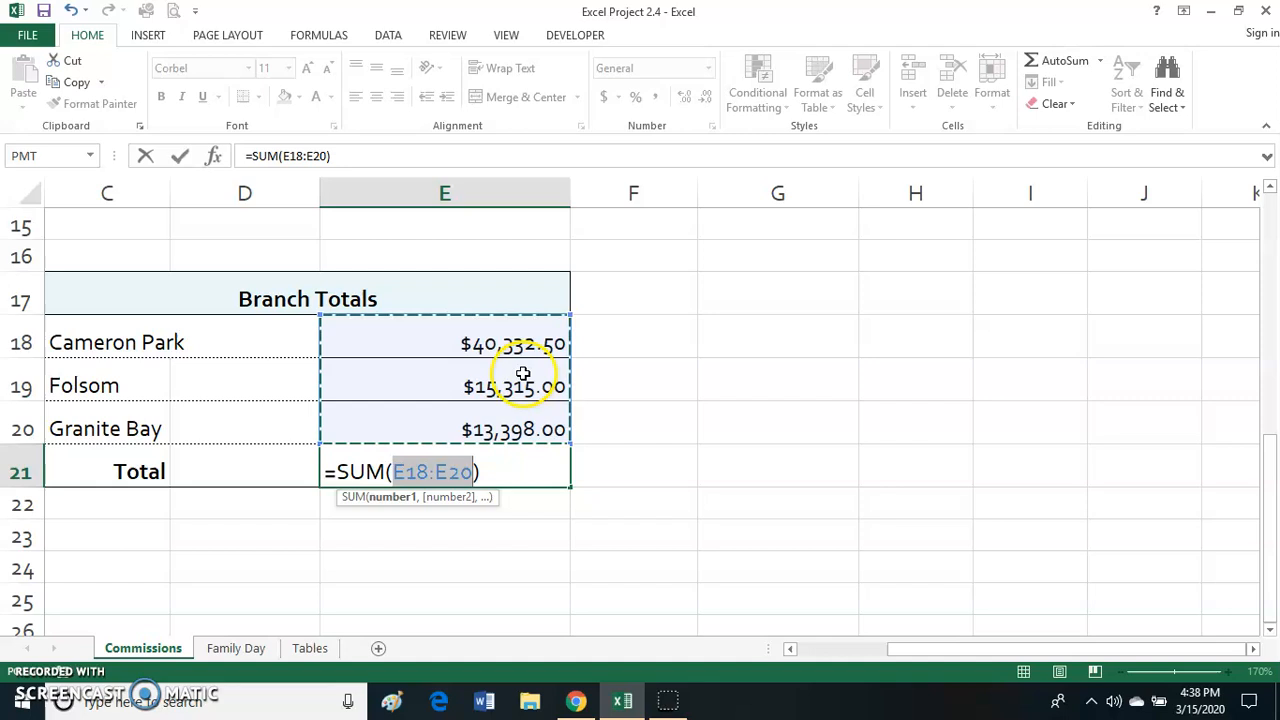
click(181, 157)
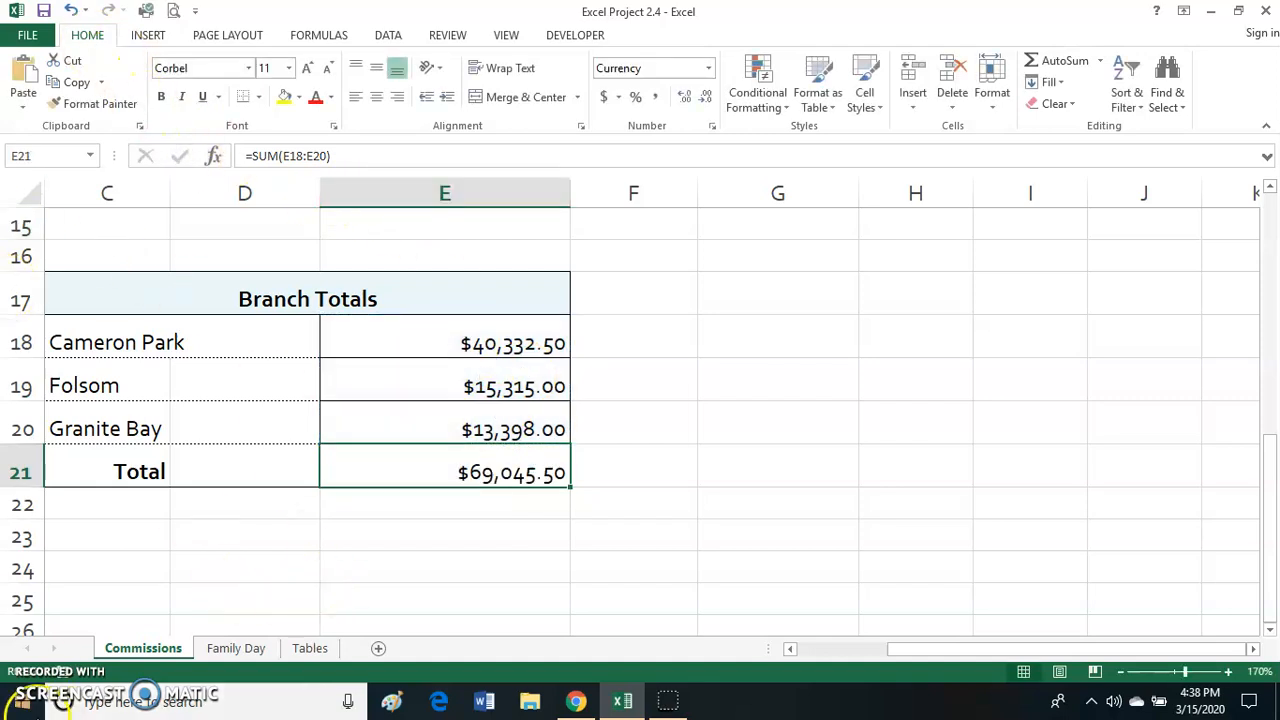